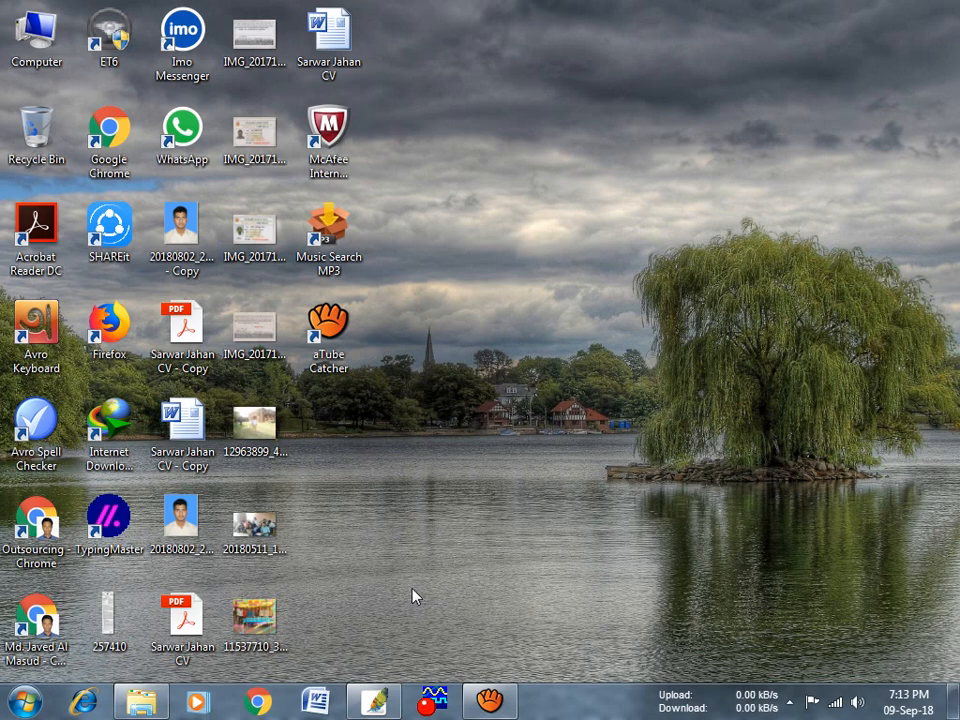
Open the desktop photo 20180802_212029 - Copy.jpg in Photoshop.
mouse_move(376, 704)
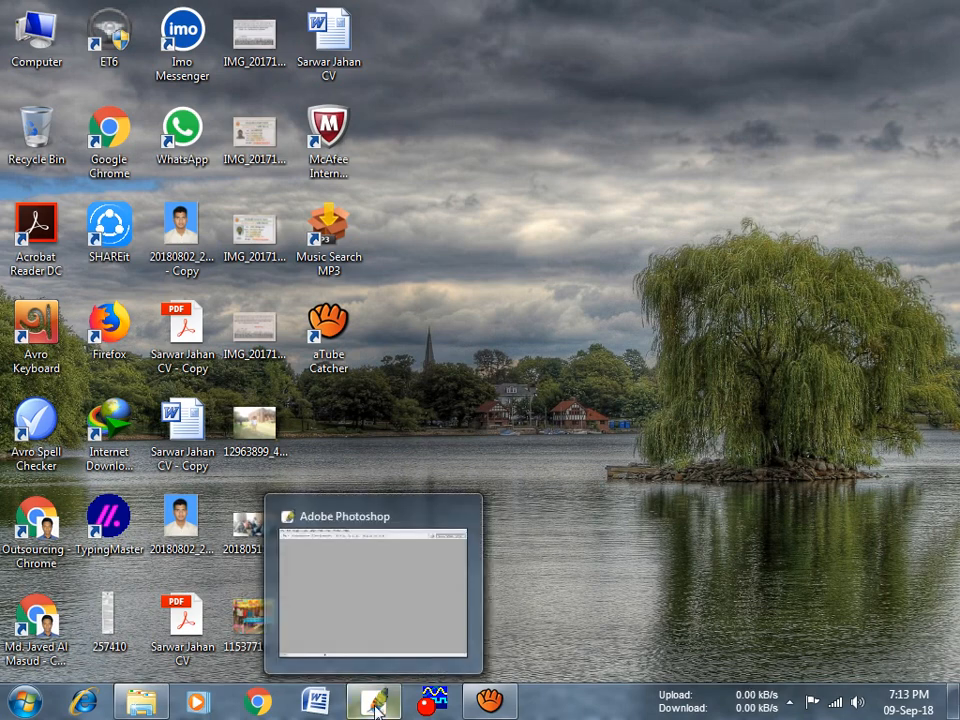
left_click(396, 610)
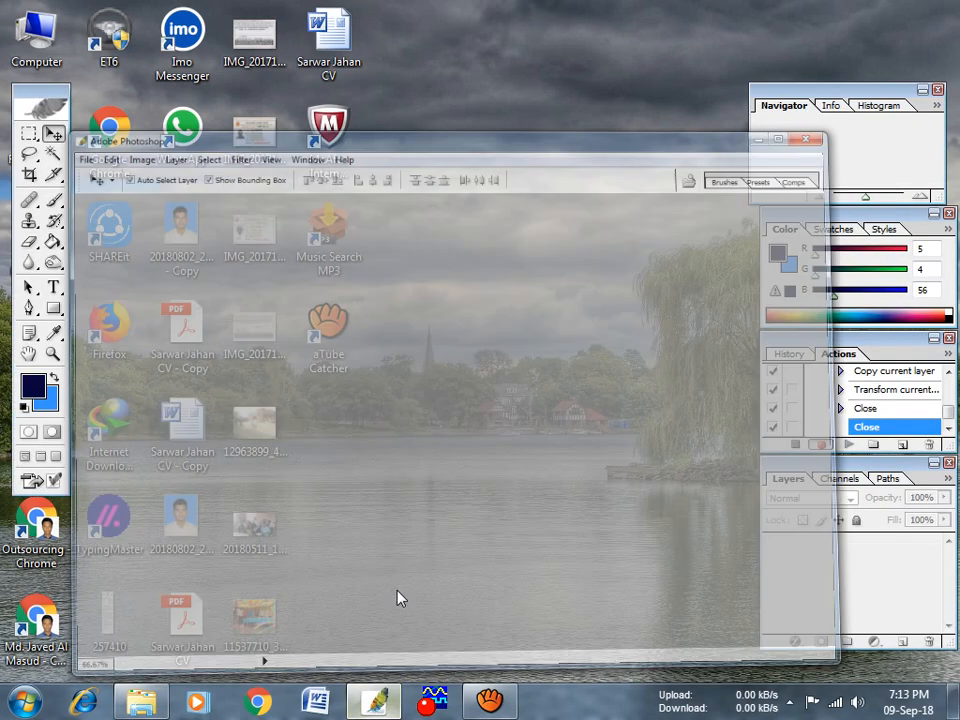
left_click(876, 8)
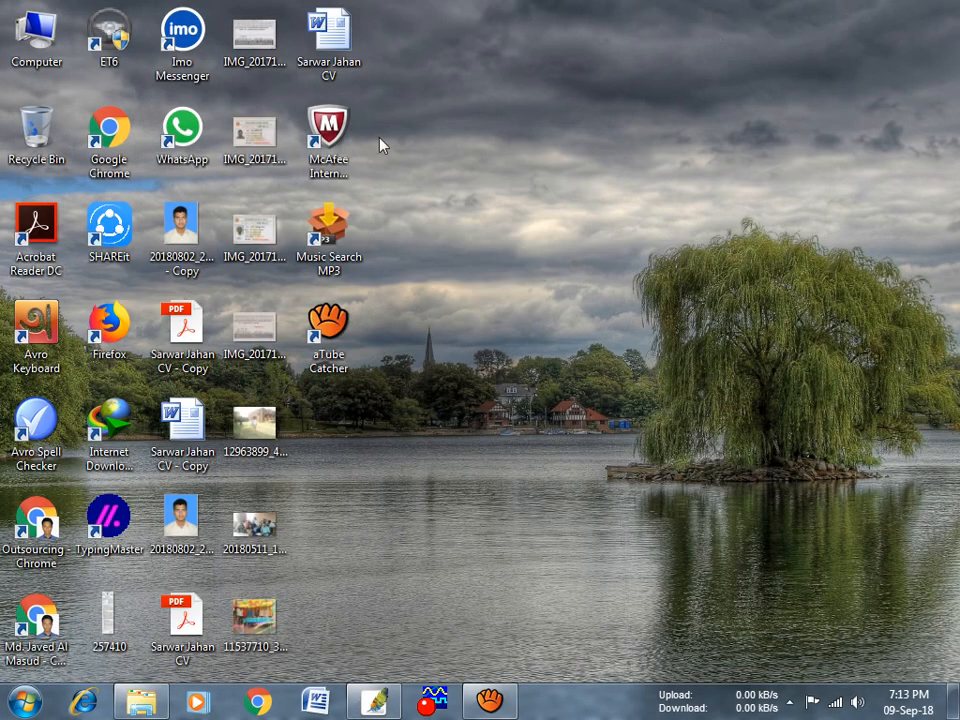
left_click(182, 236)
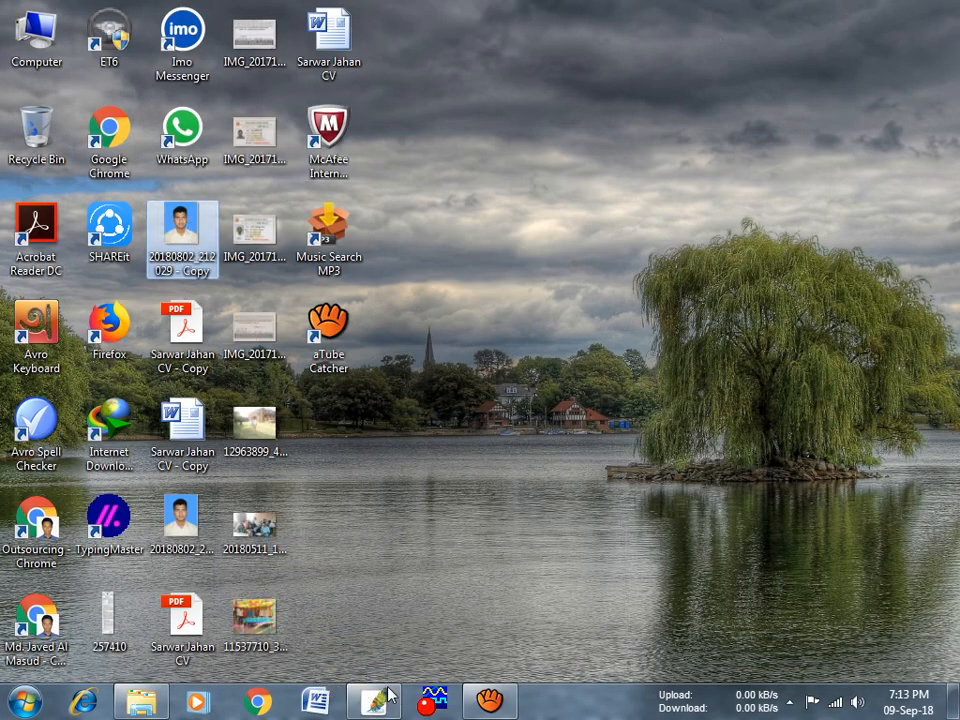
left_click_drag(390, 697, 428, 289)
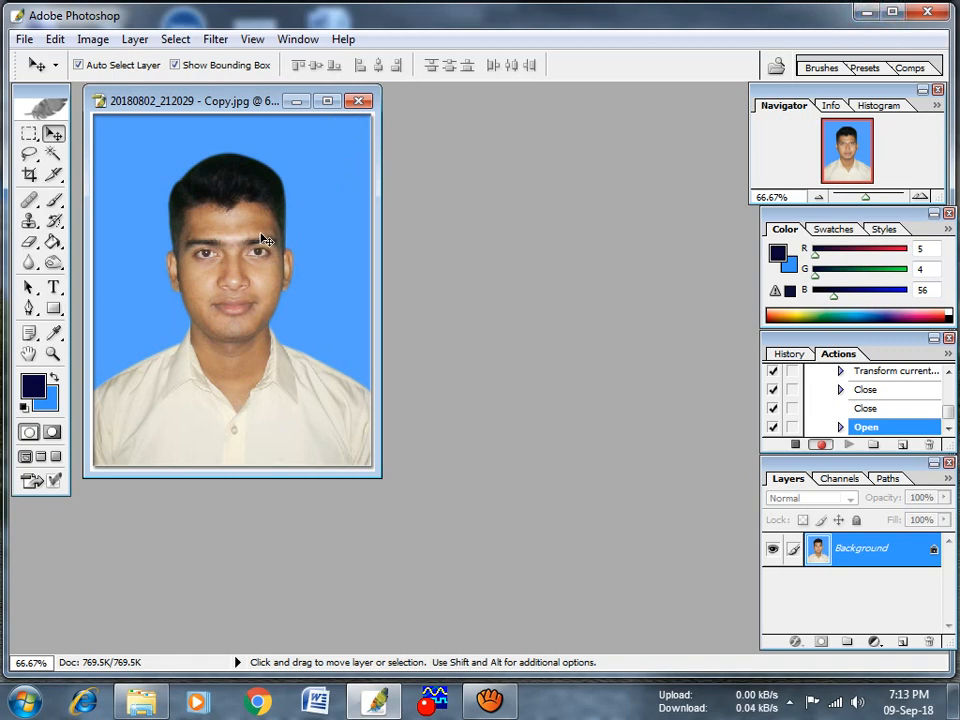
Switch to Word and insert the desktop photo 20180802_212029 - Copy into the blank document.
left_click(24, 39)
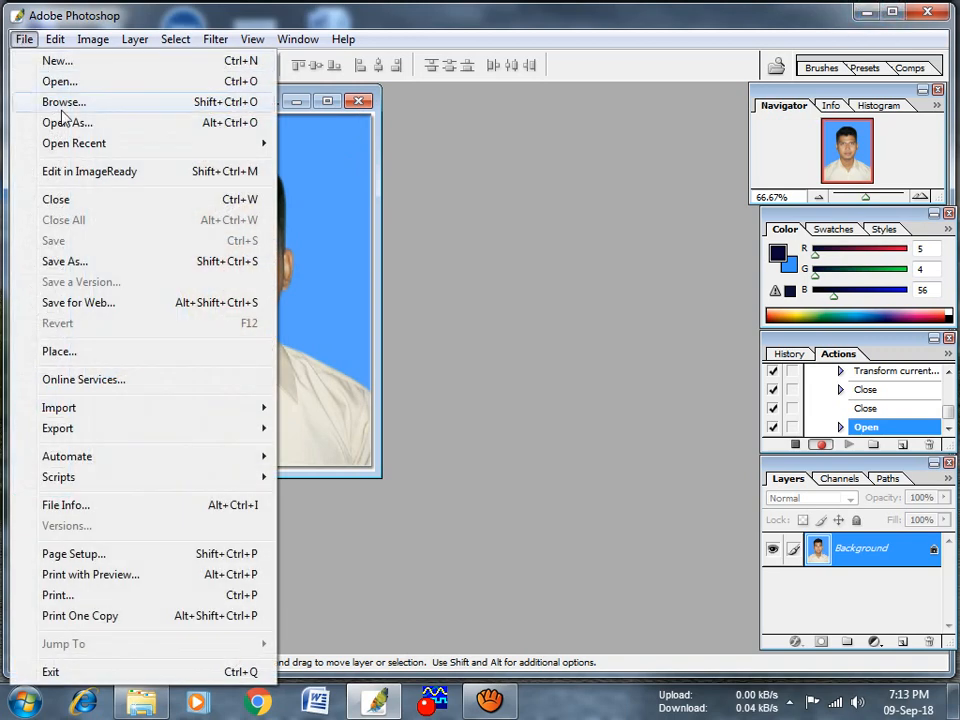
left_click(864, 12)
left_click(315, 700)
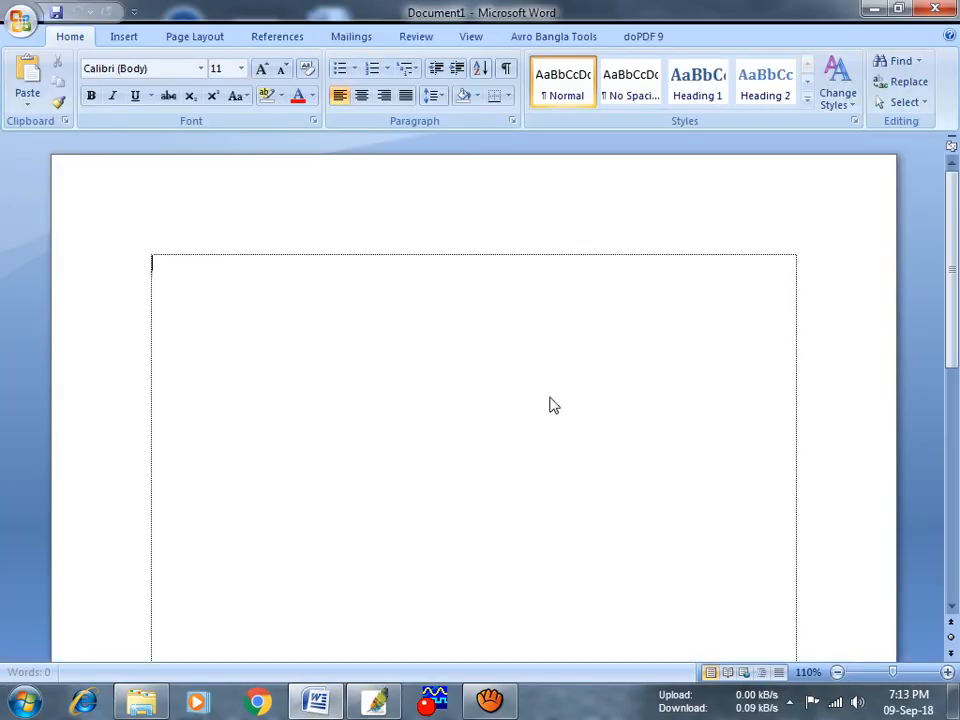
left_click(873, 9)
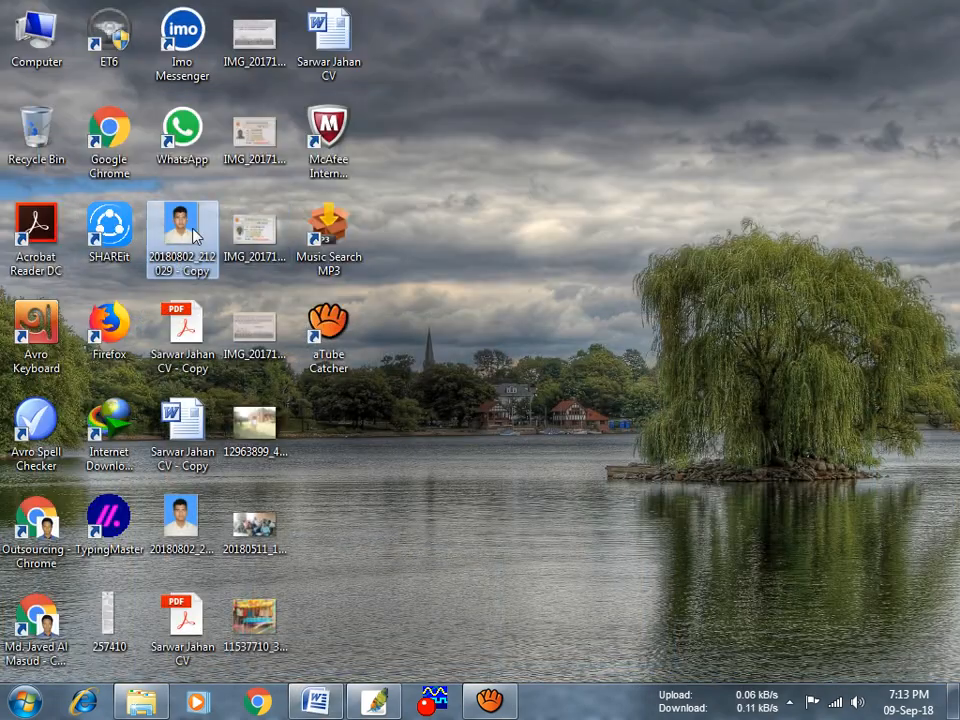
left_click_drag(181, 232, 332, 380)
left_click(256, 372)
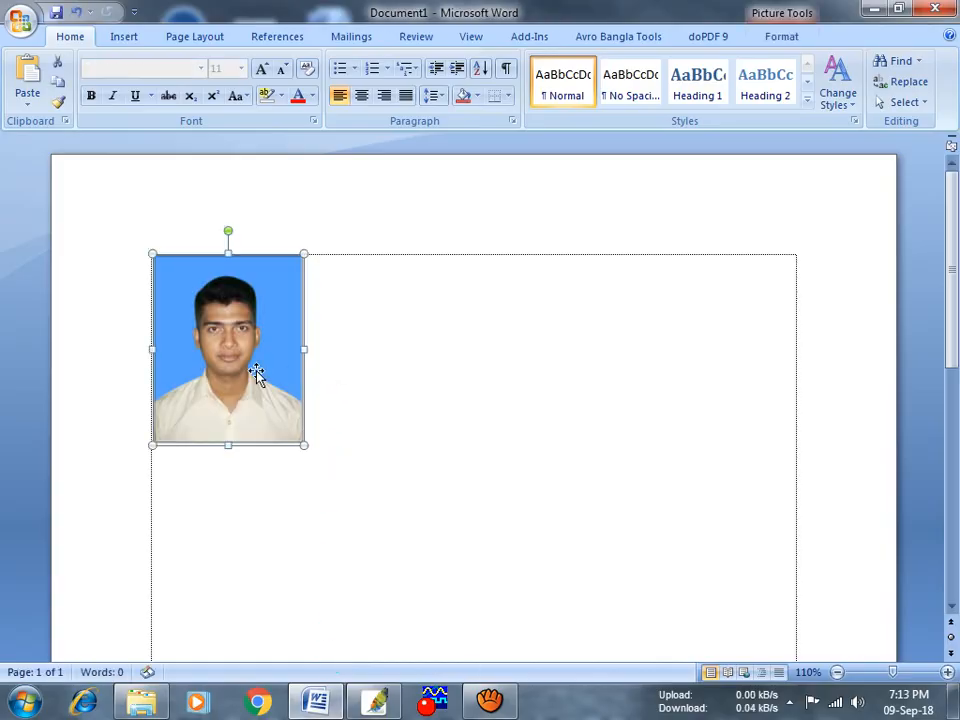
Duplicate the photo twice in a row, shrink the third copy to about half size, and close Word without saving.
left_click_drag(253, 373, 484, 418)
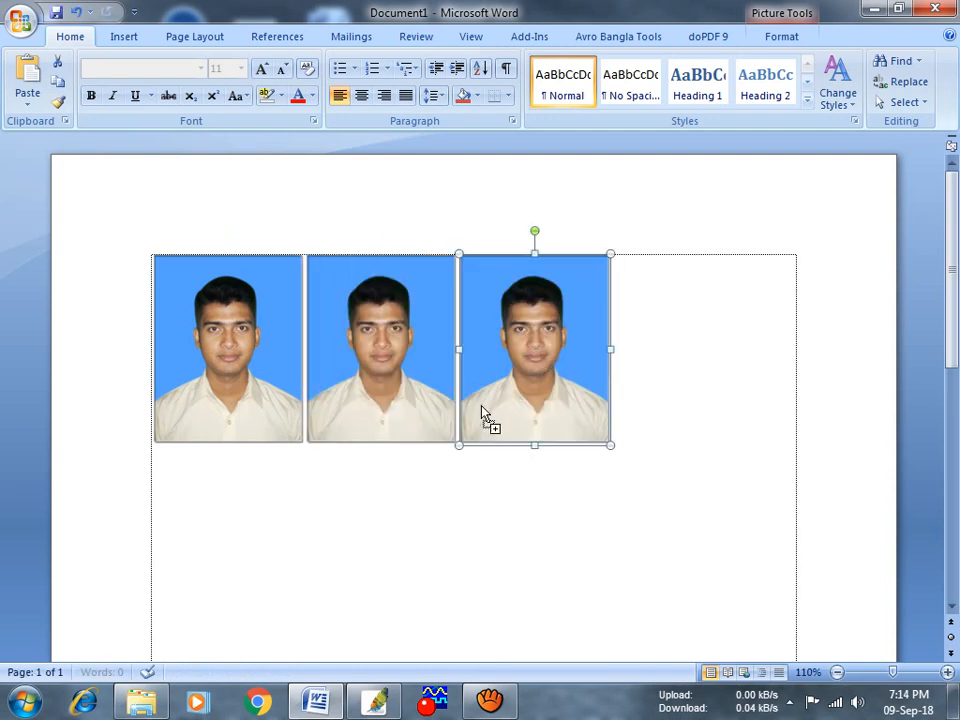
left_click_drag(469, 268, 540, 350)
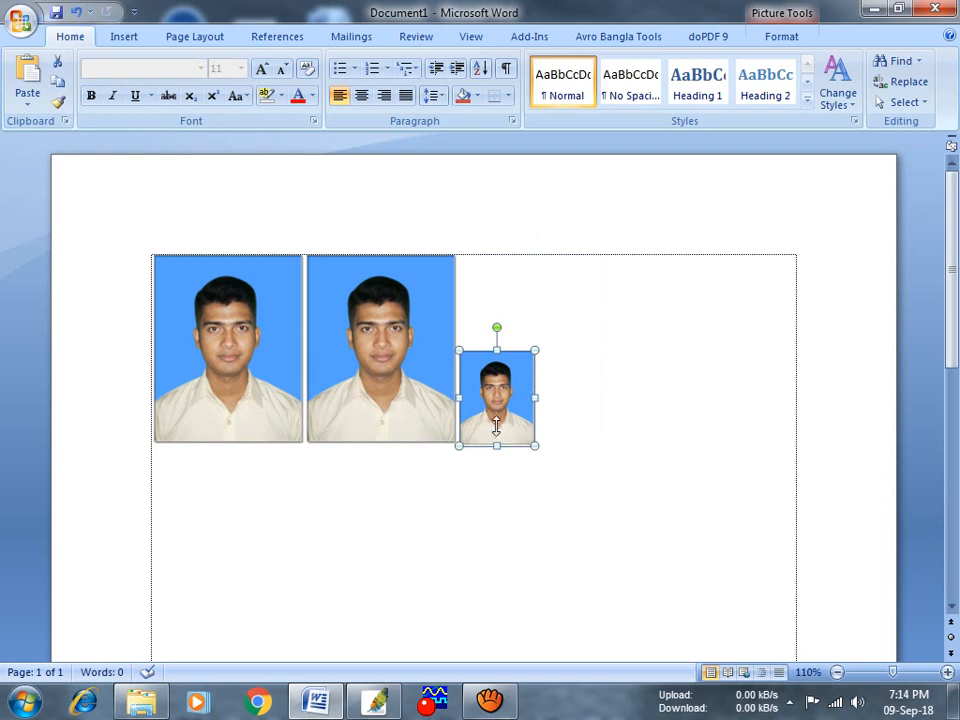
left_click(938, 10)
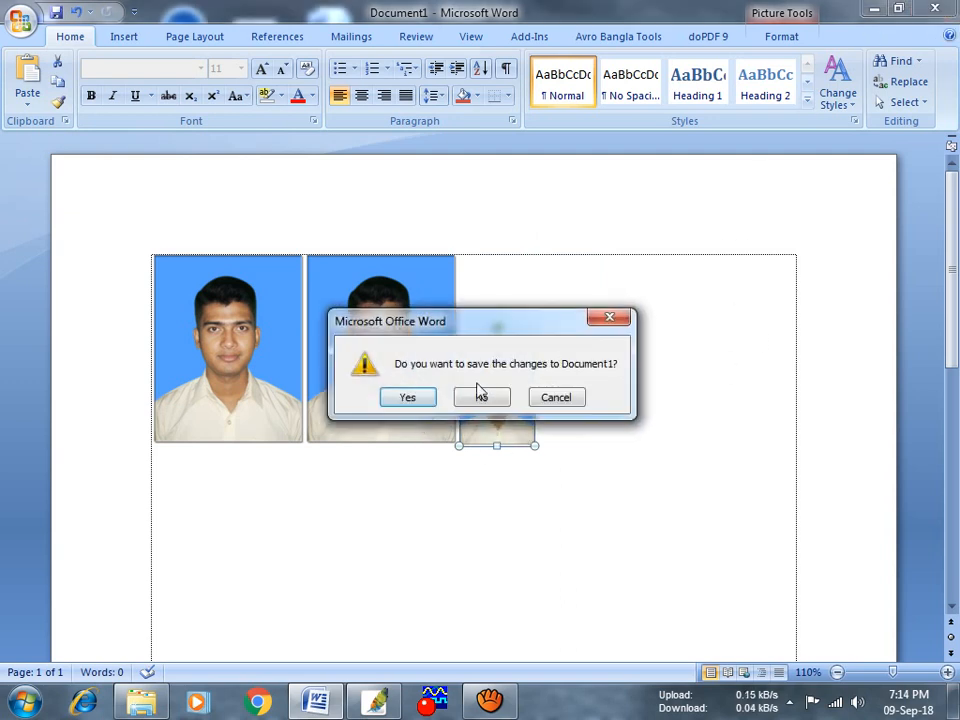
left_click(476, 398)
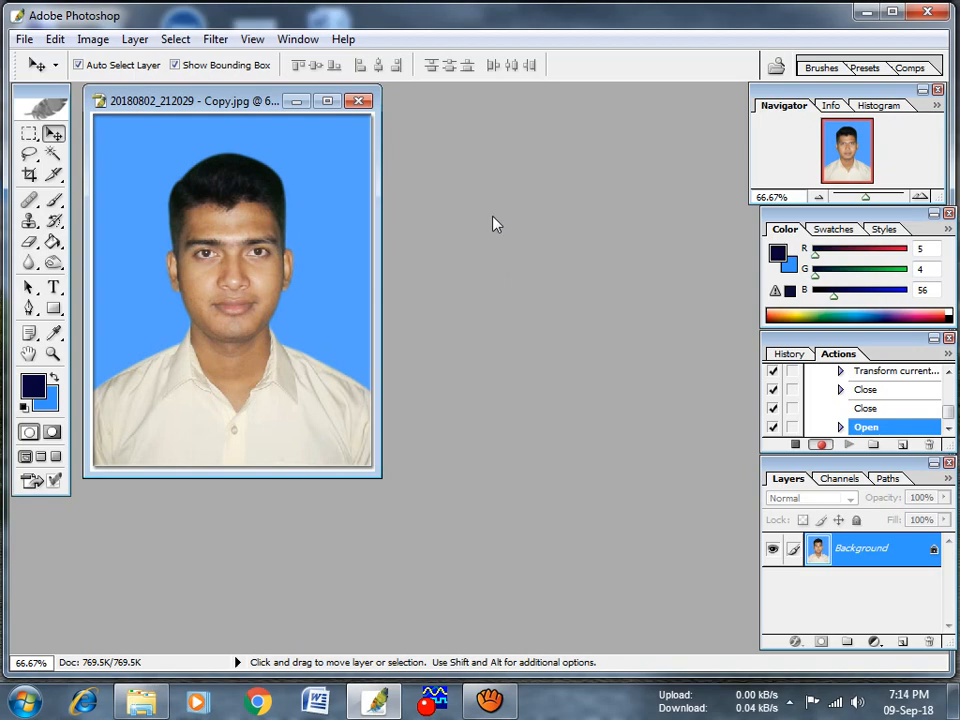
Create a new A4 document, 210 x 297 mm, at 300 pixels/inch with a white background.
left_click(24, 40)
left_click(28, 61)
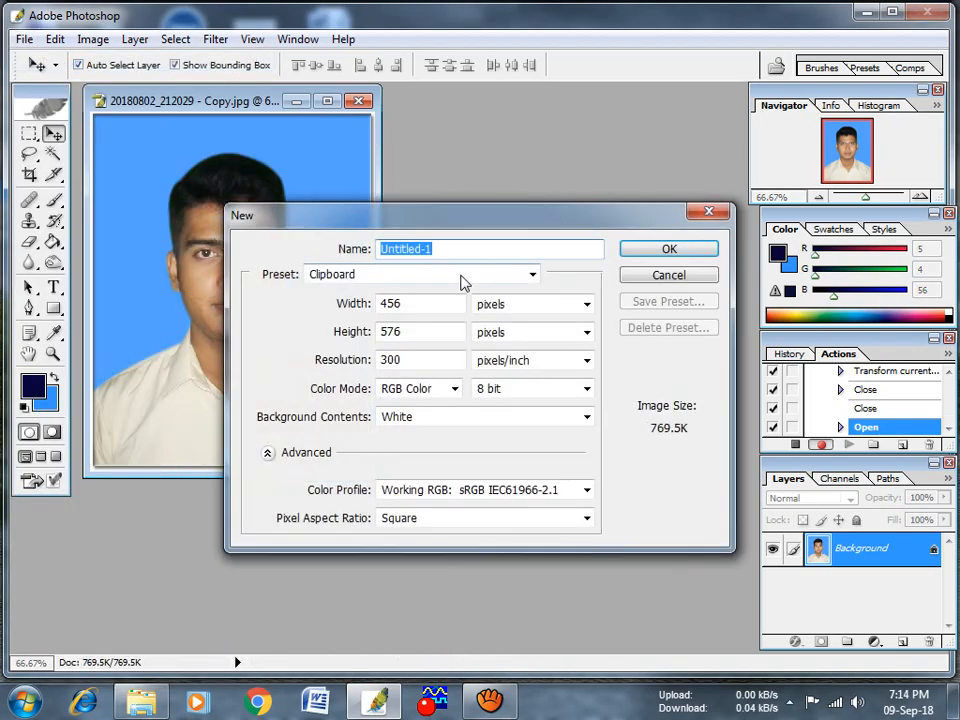
left_click(463, 283)
left_click(340, 409)
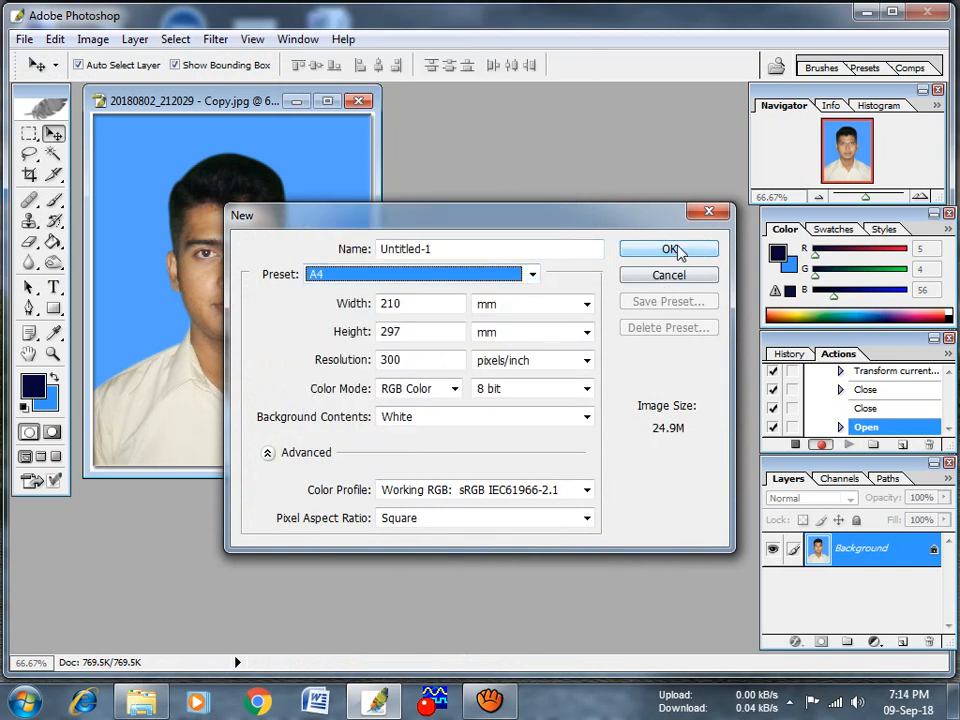
left_click(673, 252)
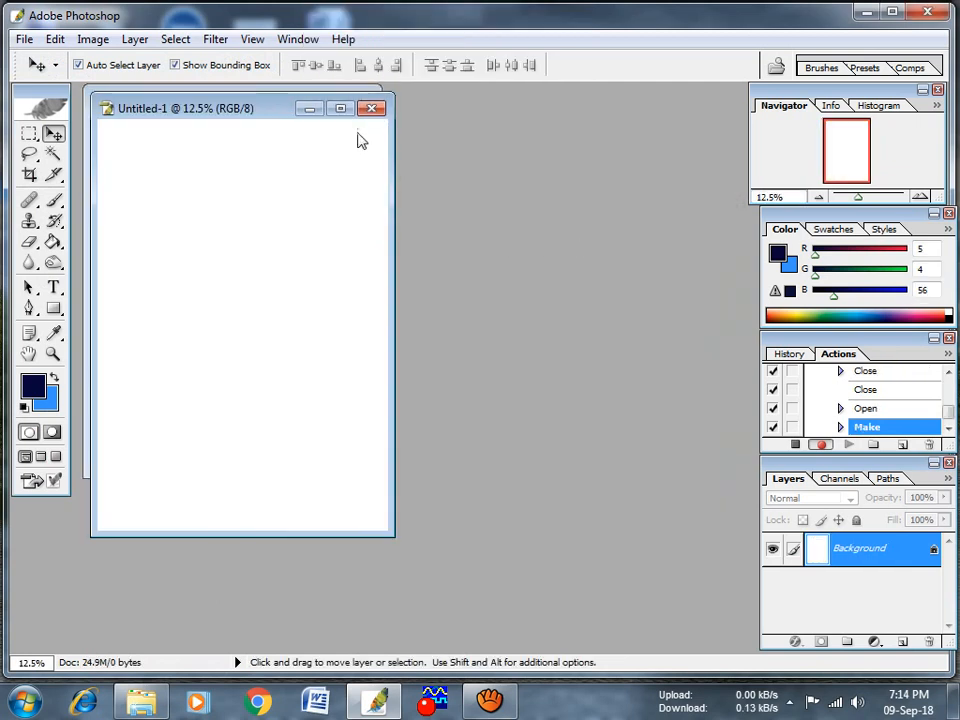
Copy the portrait onto the A4 page and duplicate it into a row of three with a fourth copy beneath.
left_click_drag(253, 118, 568, 124)
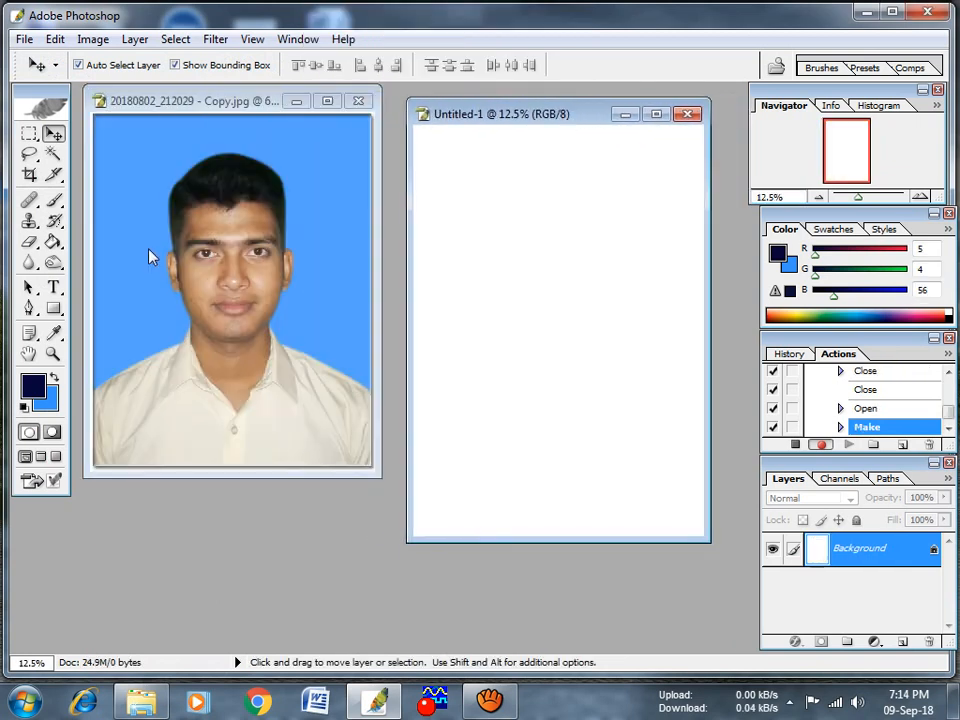
left_click_drag(149, 251, 547, 241)
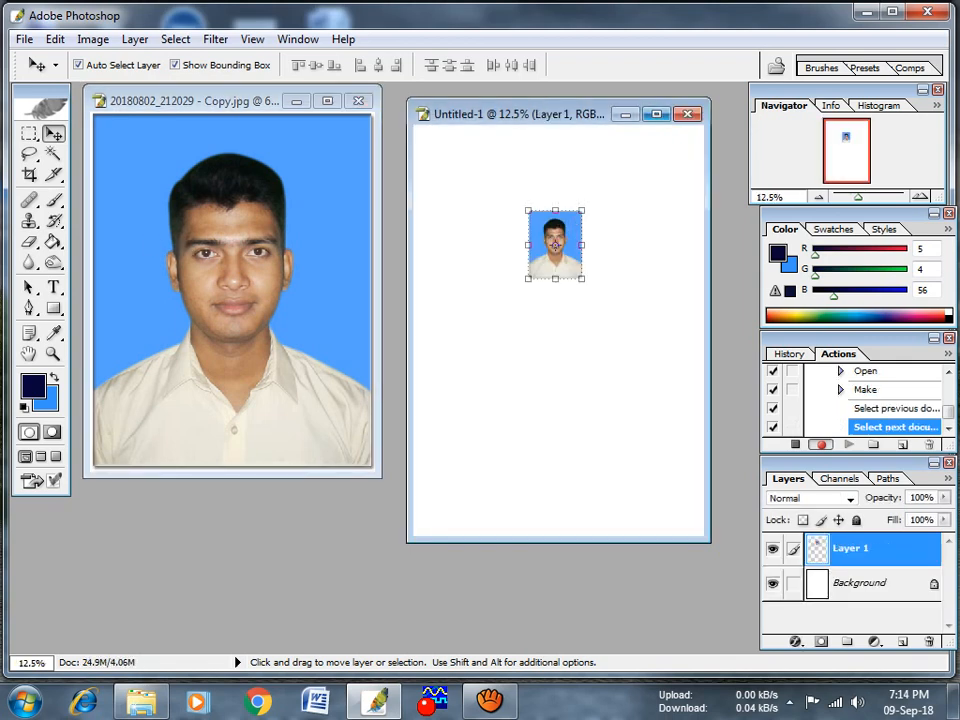
left_click(656, 114)
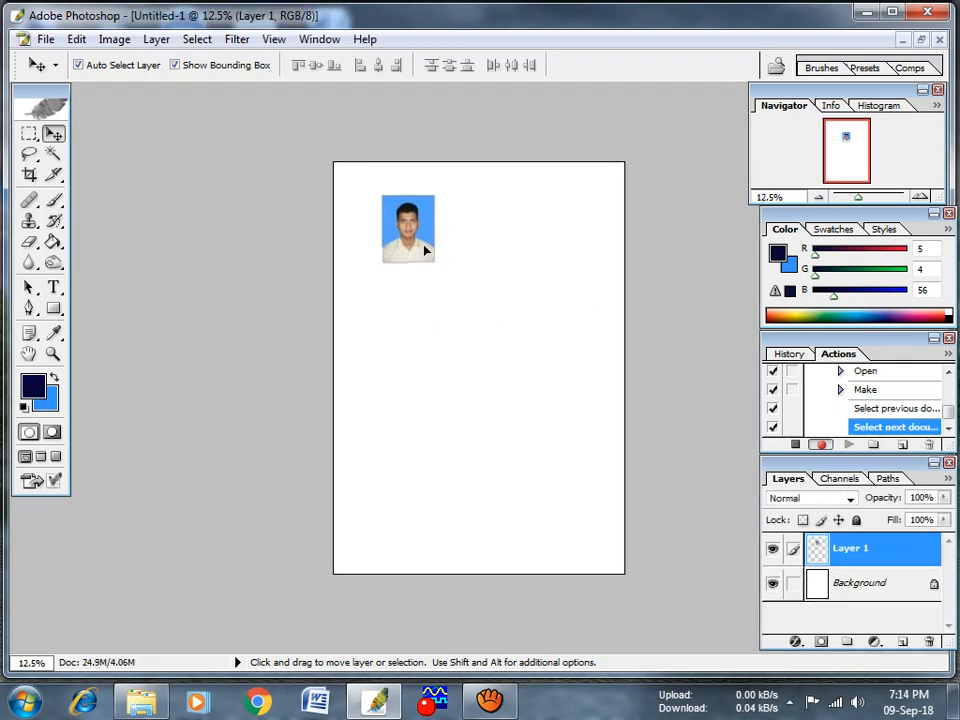
left_click_drag(425, 251, 408, 325)
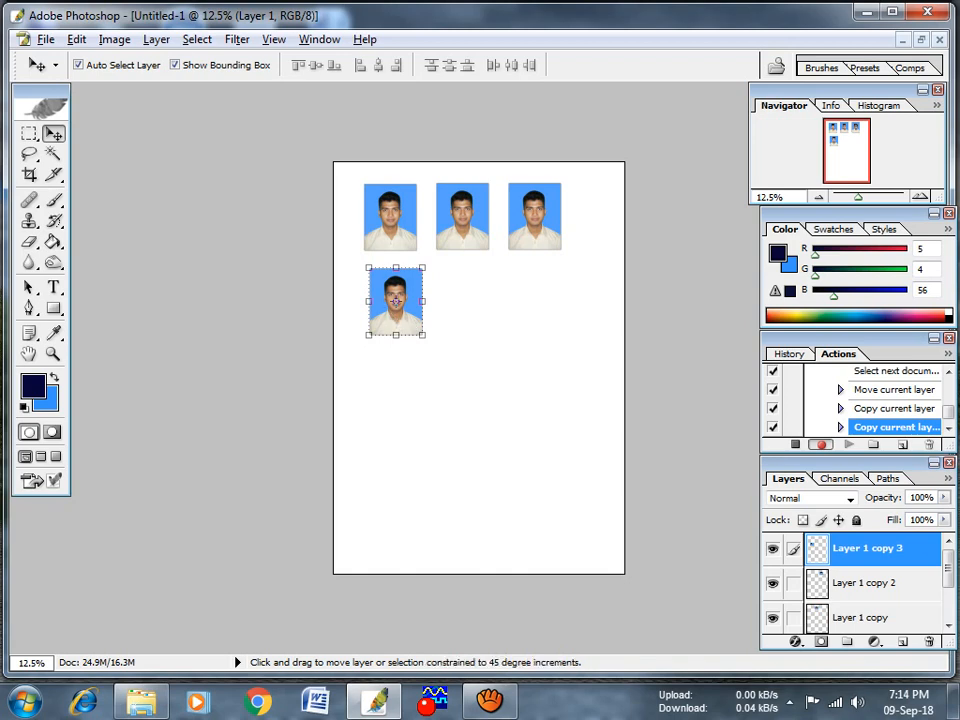
Scale the fourth portrait copy to 50% width and 50% height.
left_click_drag(367, 269, 391, 296)
left_click(298, 65)
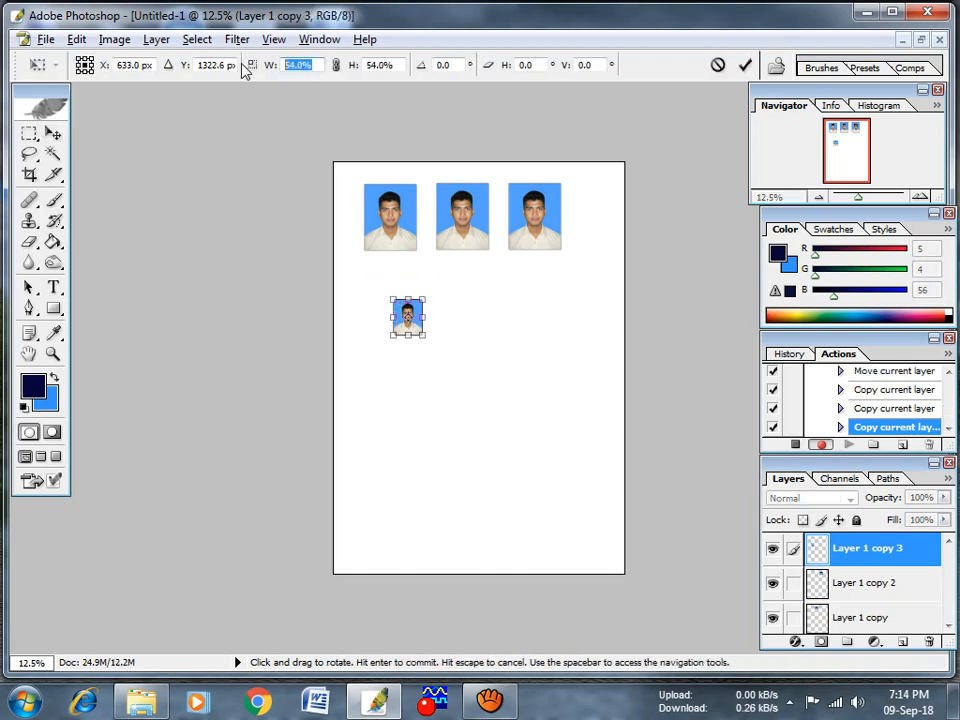
type("51")
key("BackSpace")
type("0")
key("Tab")
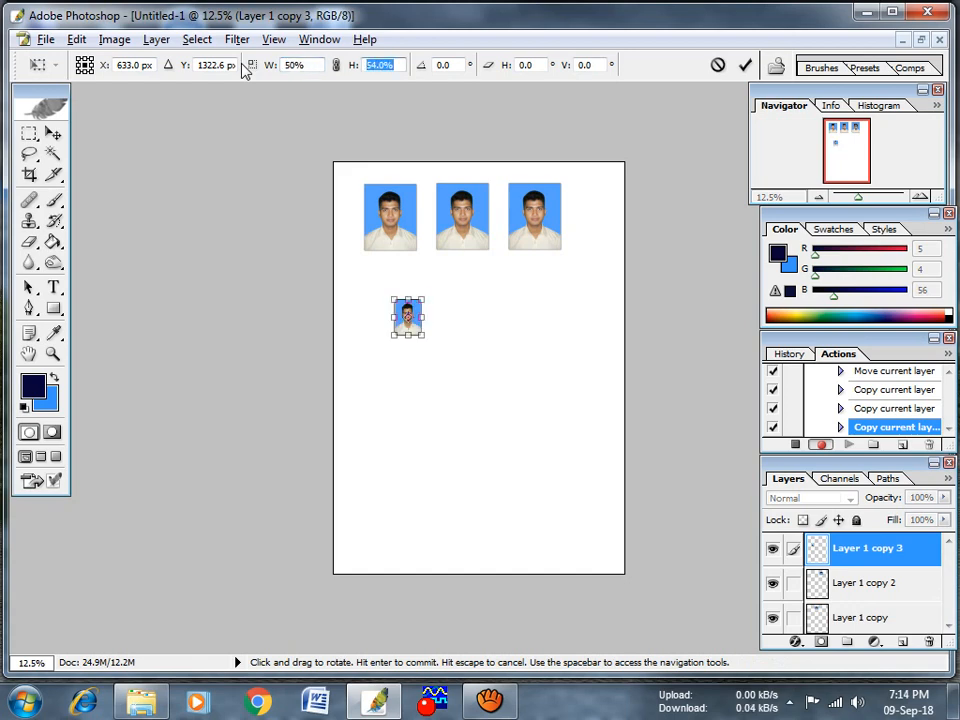
type("50")
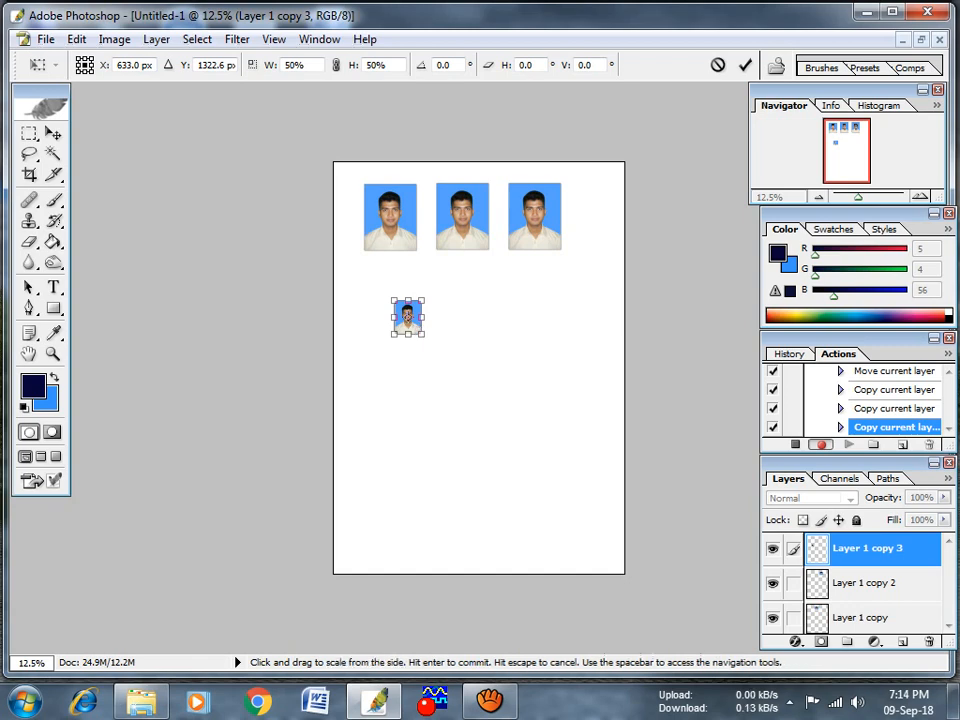
Move the half-size portrait up beneath the top row, apply the transform, and duplicate it alongside.
scroll(428, 328, "up", 5)
scroll(318, 412, "up", 2)
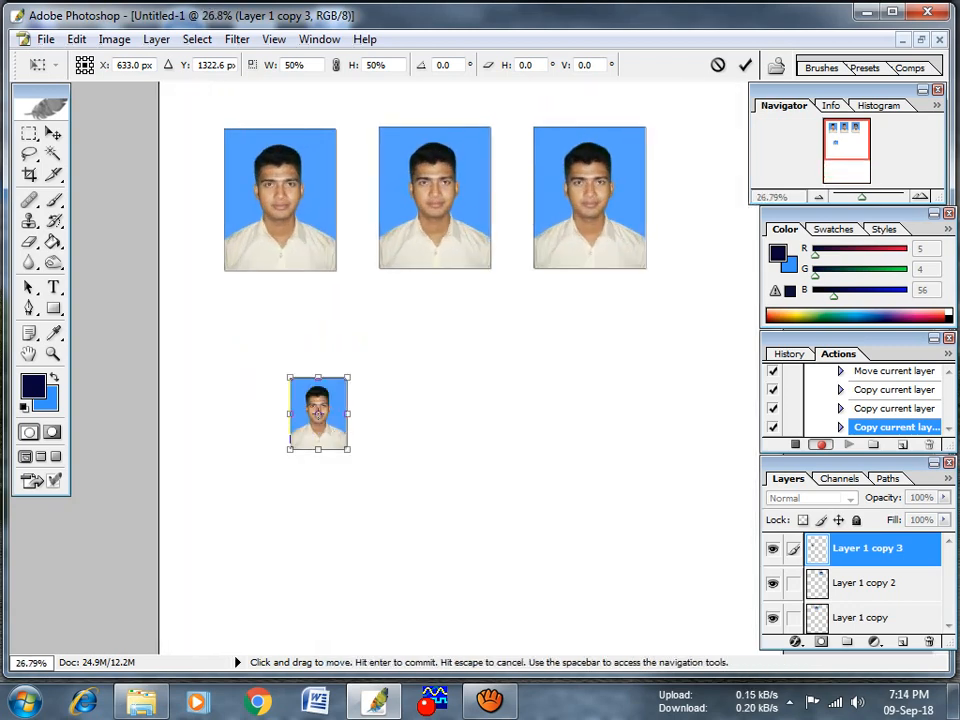
left_click_drag(324, 436, 437, 388)
key("Return")
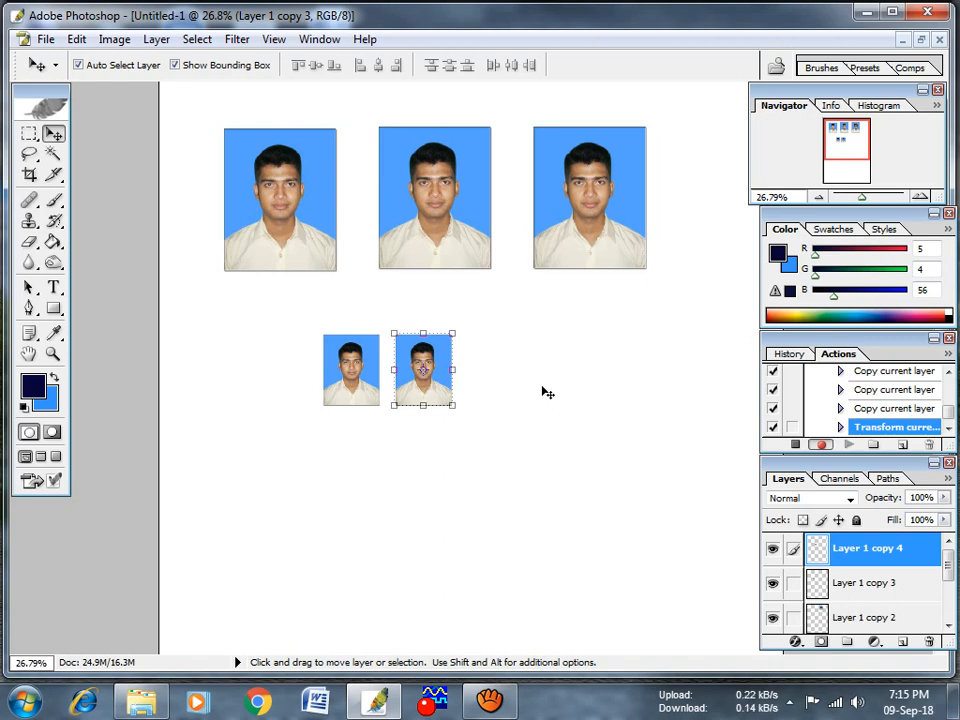
Stop the action recording and delete the "4 Copy PP and 2 Cop..." action.
left_click(796, 445)
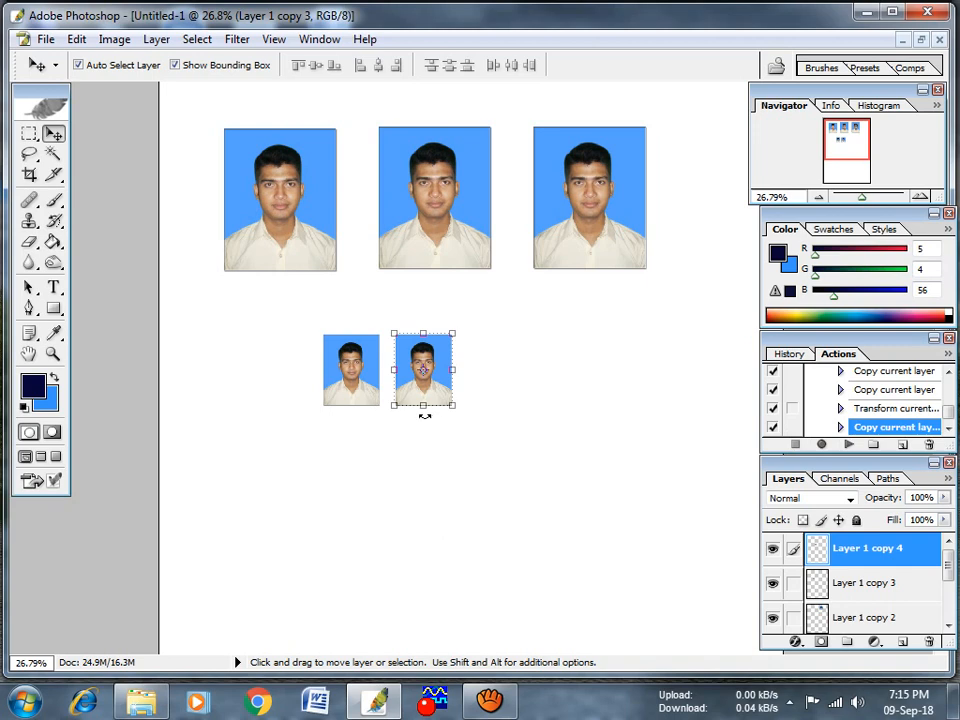
scroll(821, 399, "up", 1)
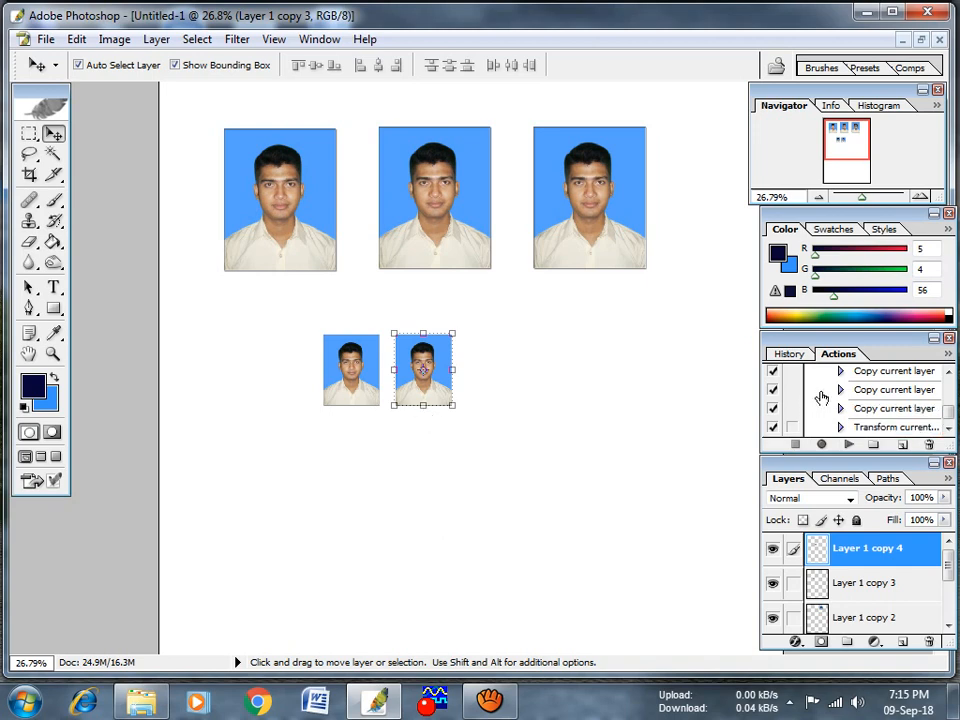
left_click_drag(946, 417, 947, 386)
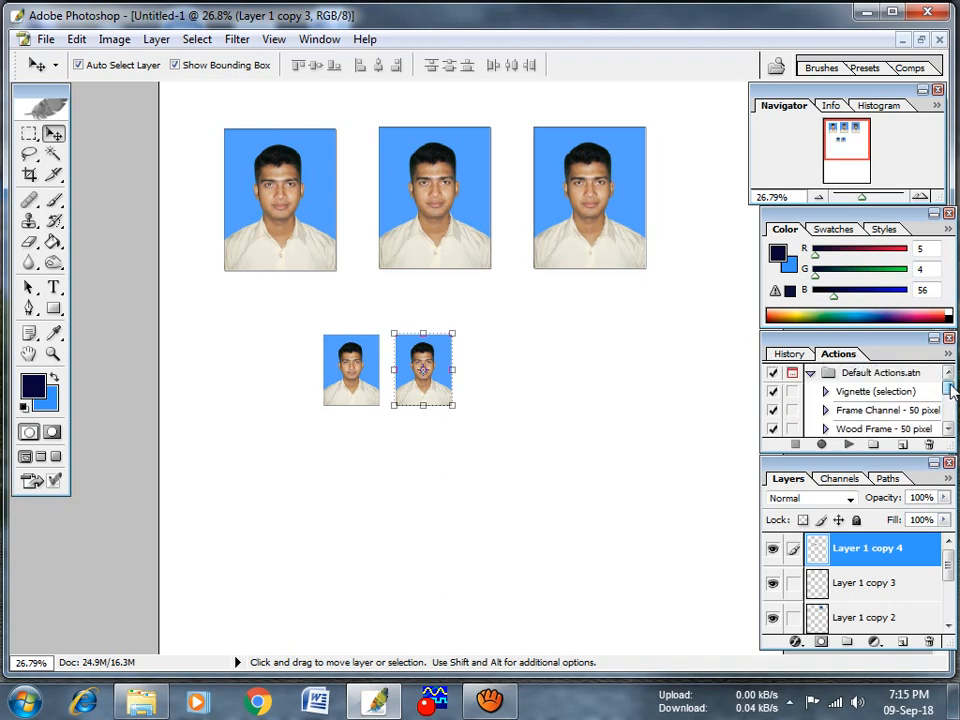
scroll(815, 382, "down", 6)
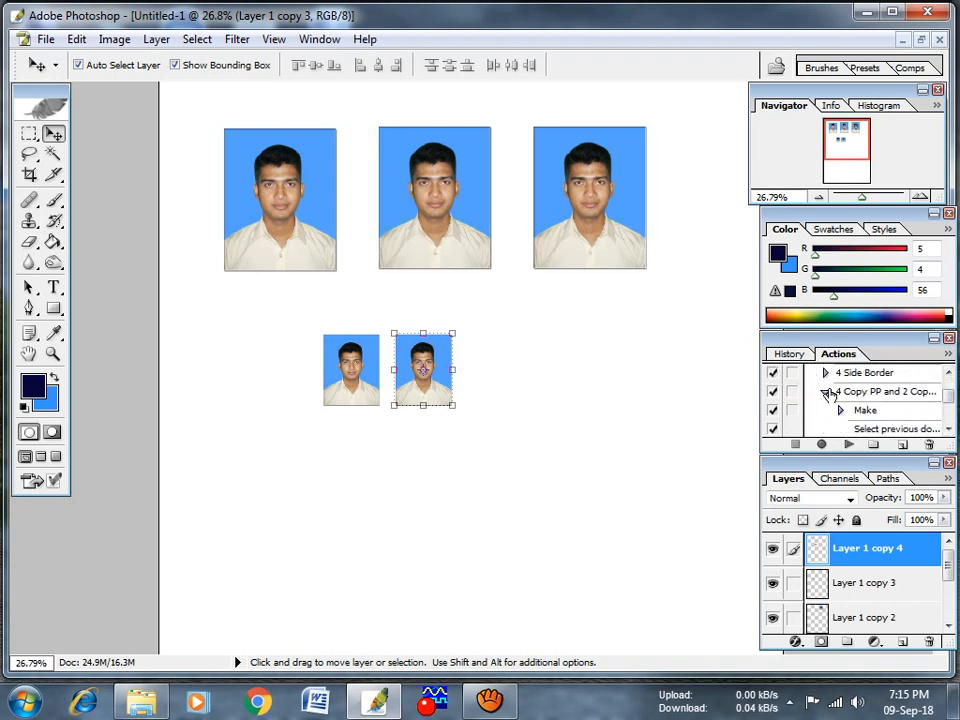
left_click(824, 391)
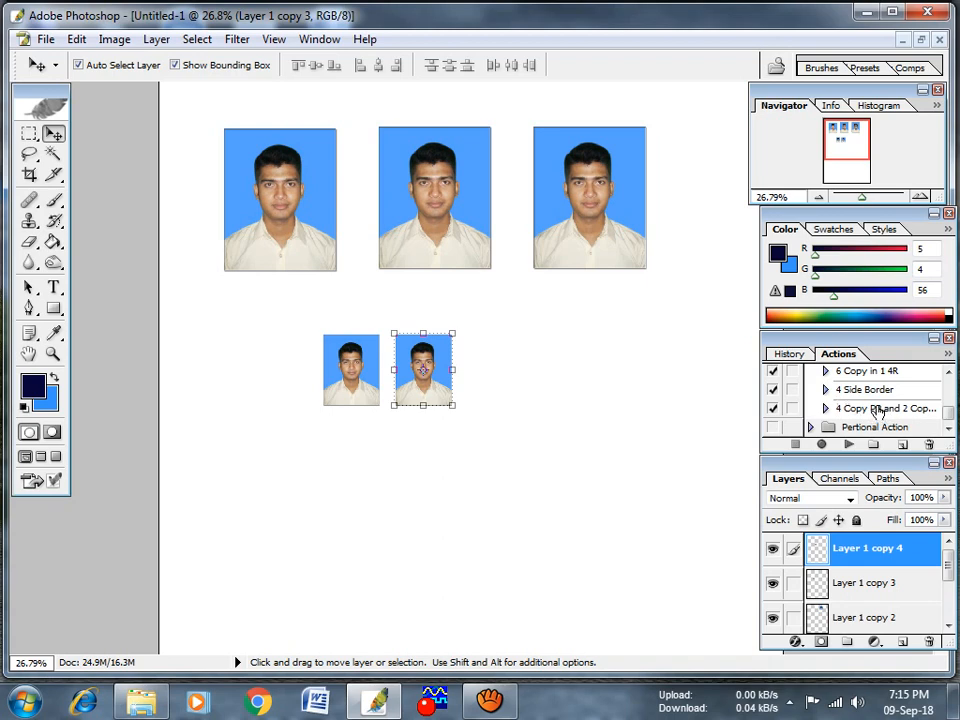
left_click(877, 410)
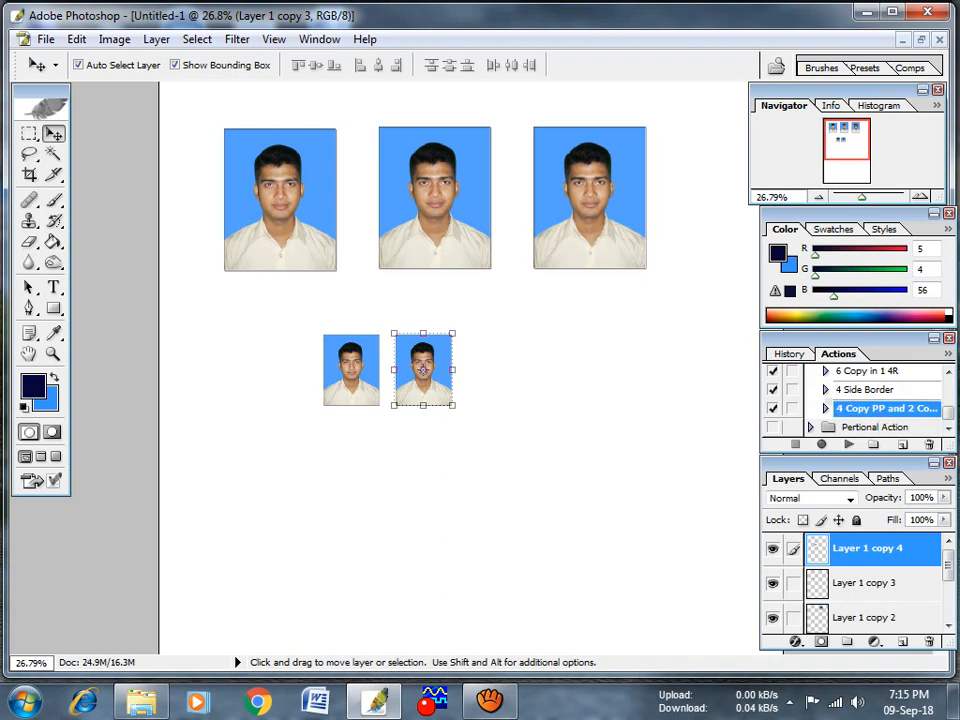
left_click(930, 447)
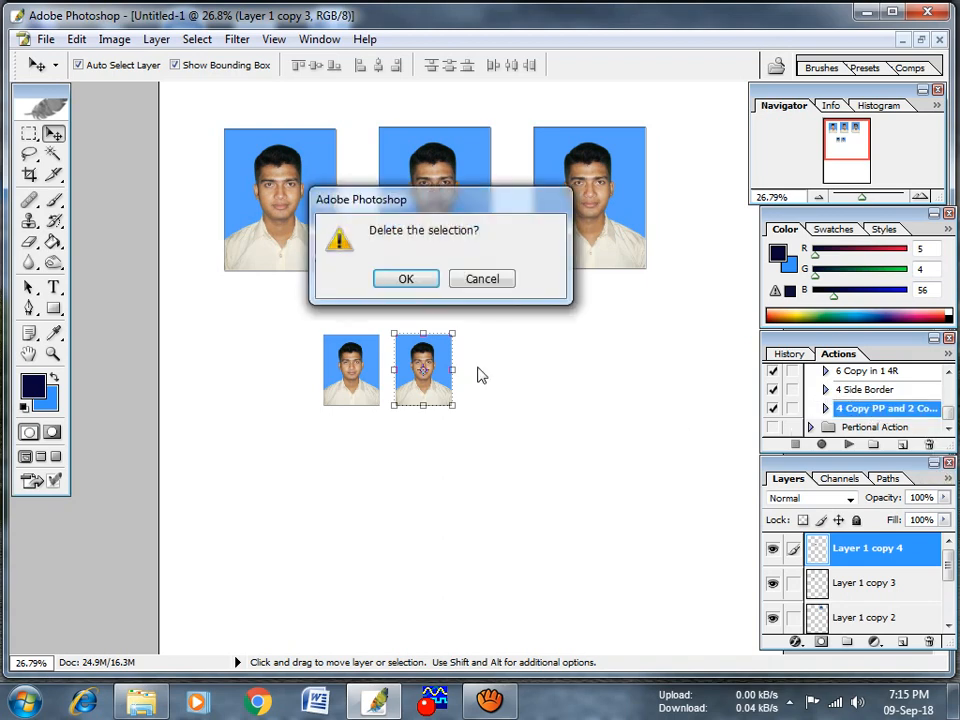
left_click(403, 278)
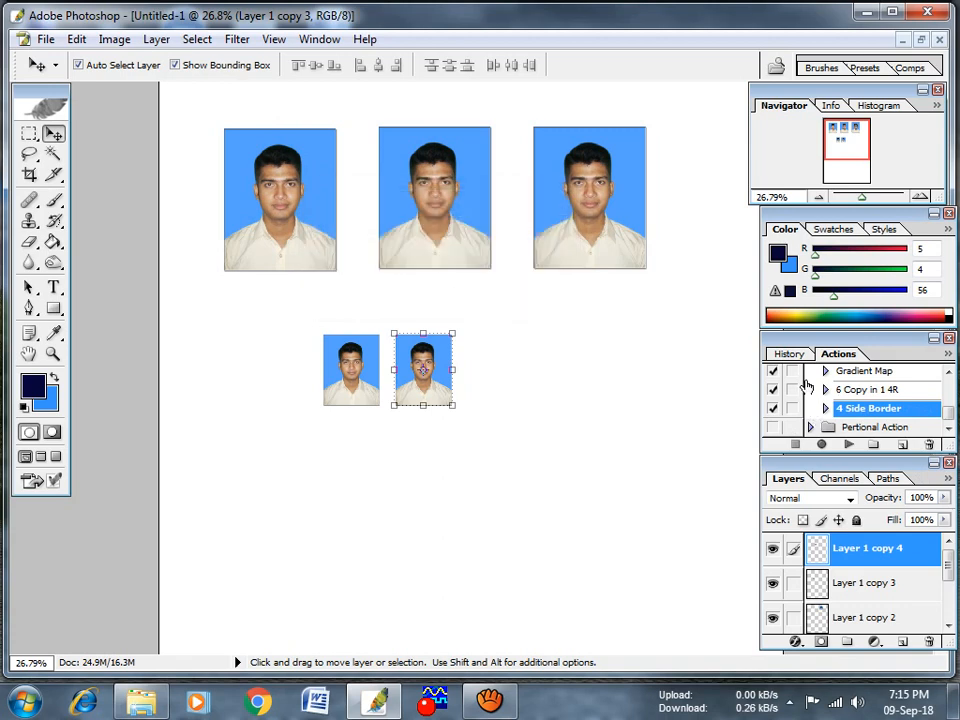
Collapse the Default Actions.atn set in the actions list.
scroll(818, 410, "up", 4)
scroll(818, 408, "up", 2)
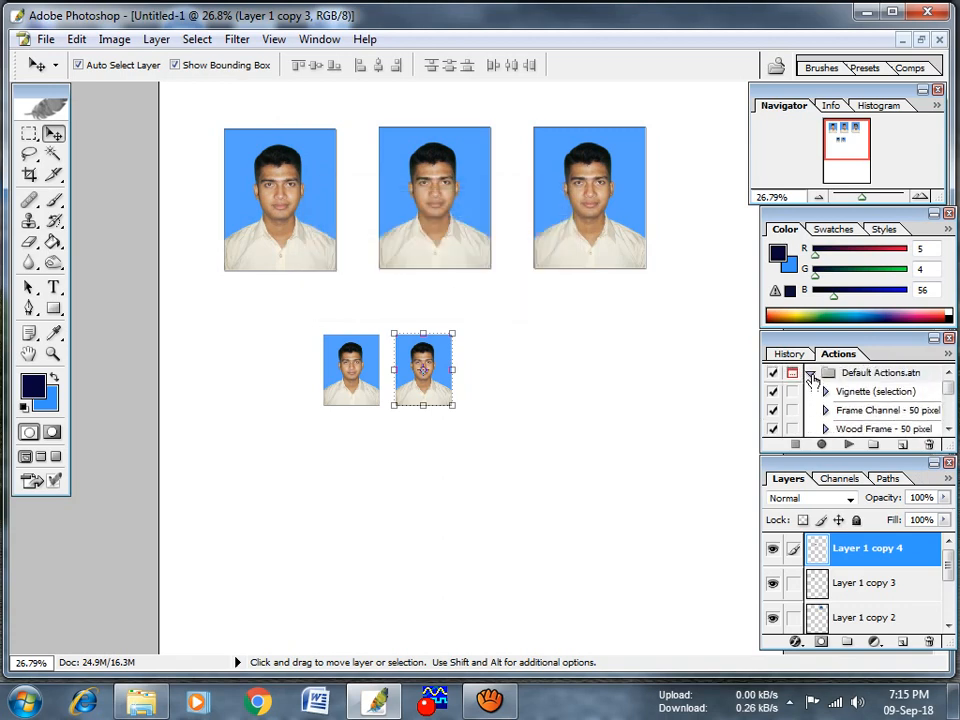
left_click(810, 372)
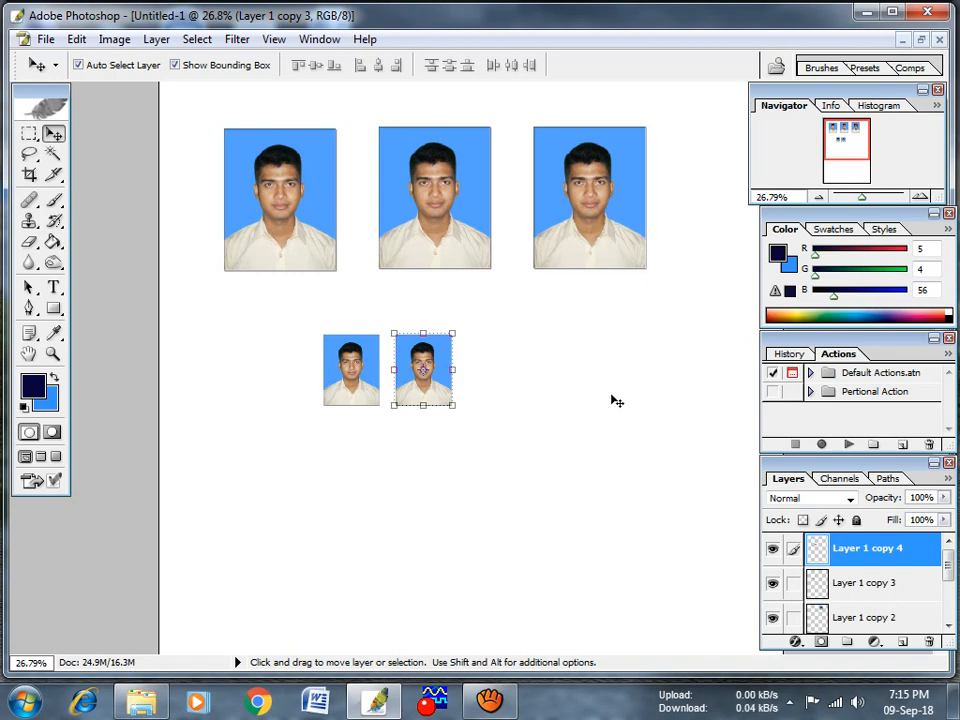
Close the Untitled-1 document without saving it.
left_click(939, 40)
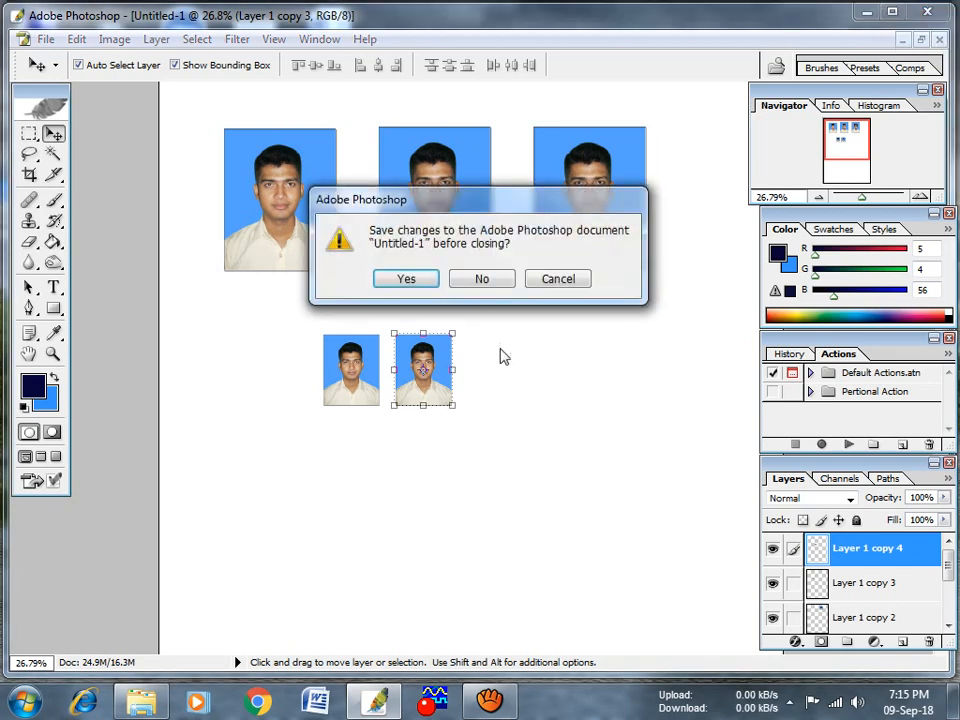
left_click(484, 280)
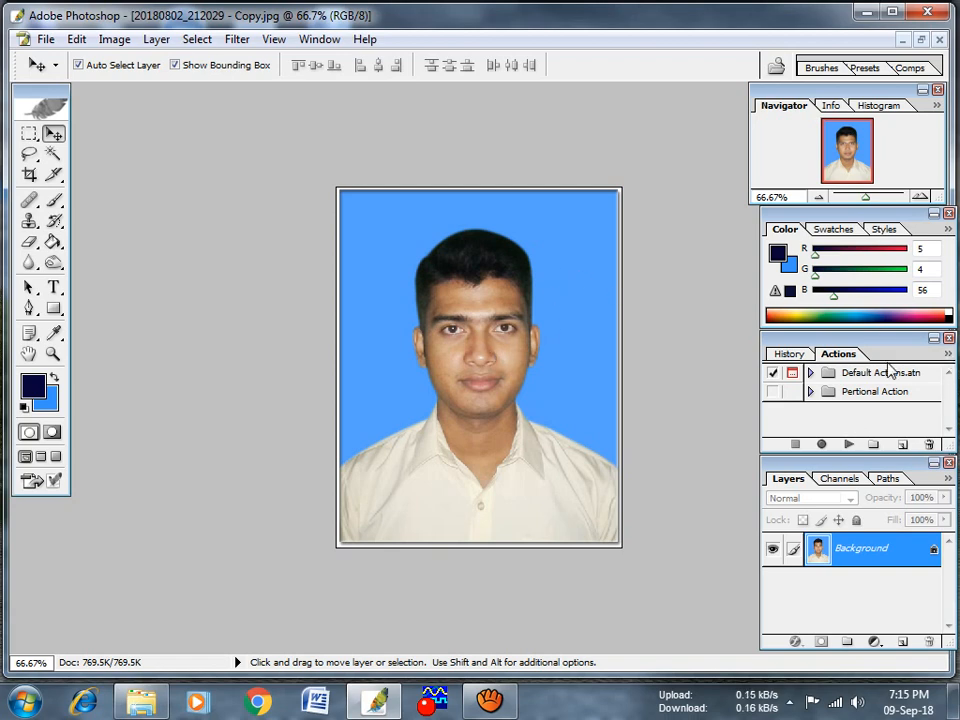
Start recording a new action named "4 PP And 2 ST" in Default Actions.atn, assigned to function key F12 with Control.
left_click(947, 354)
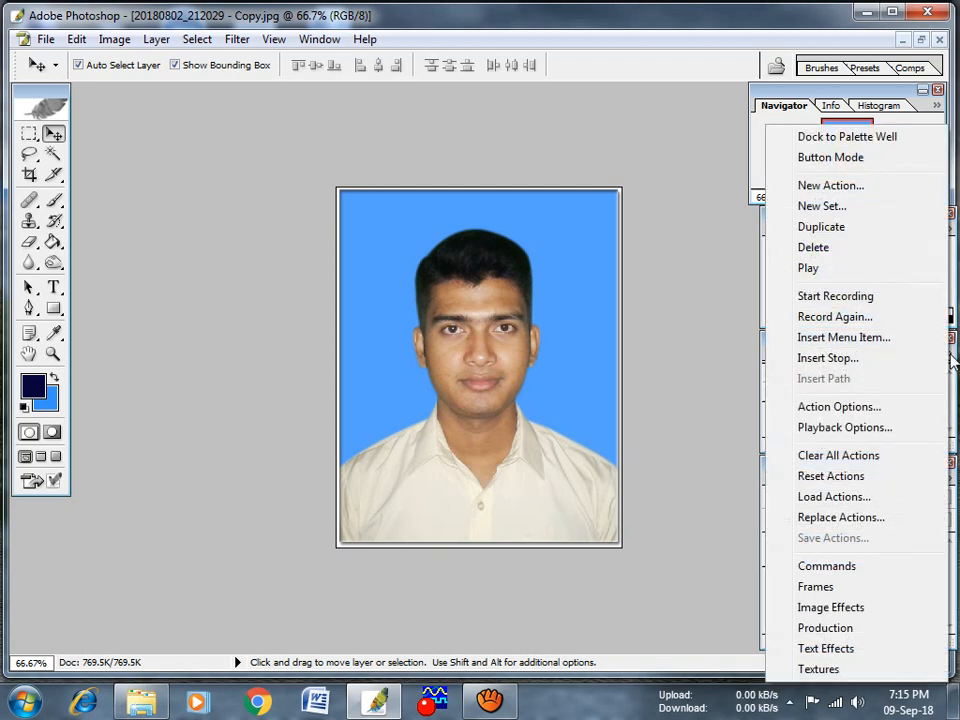
left_click(851, 186)
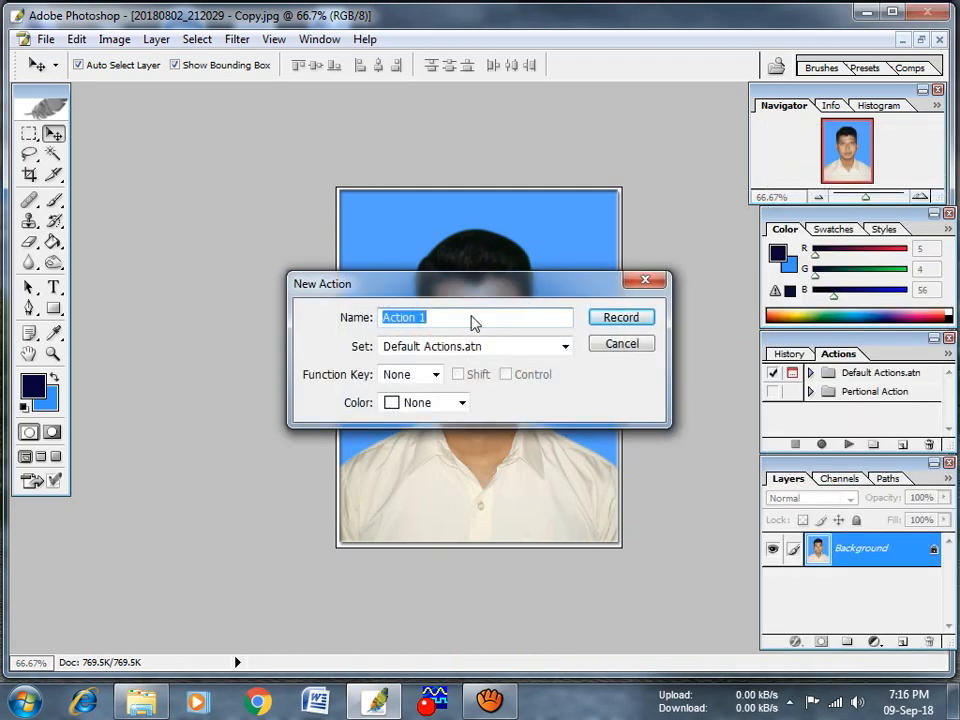
type("4 PP And 2 ST")
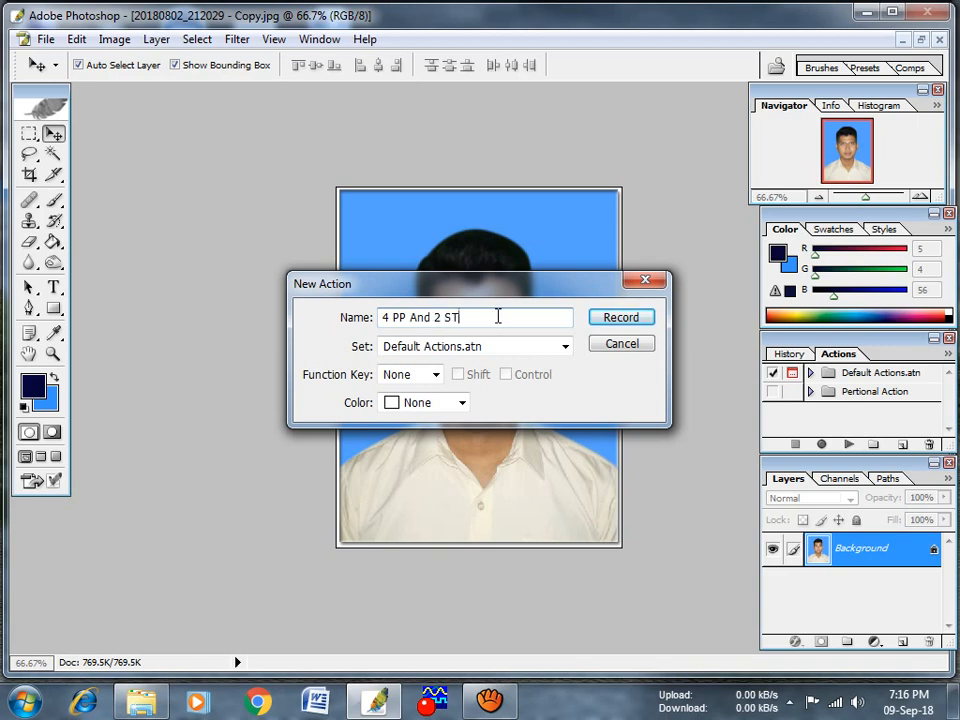
left_click(407, 378)
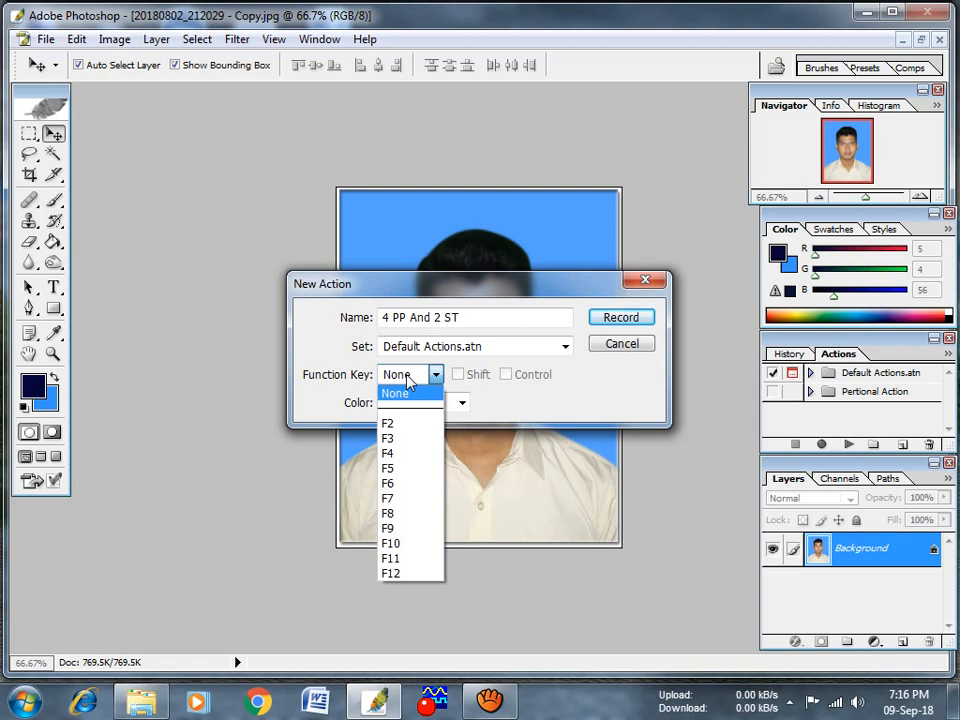
left_click(409, 575)
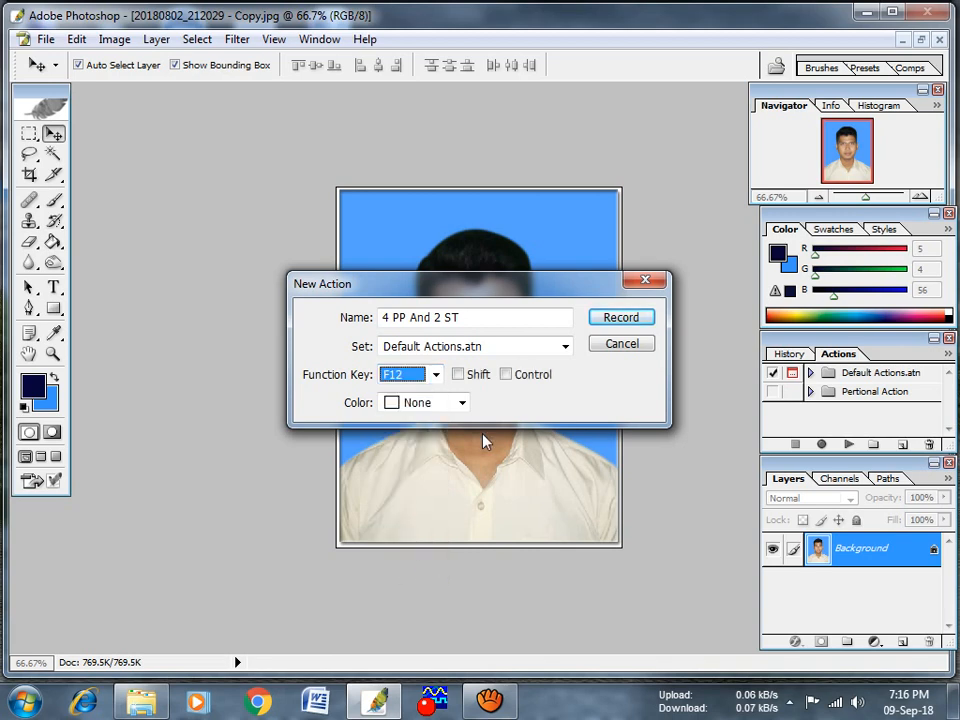
left_click(513, 378)
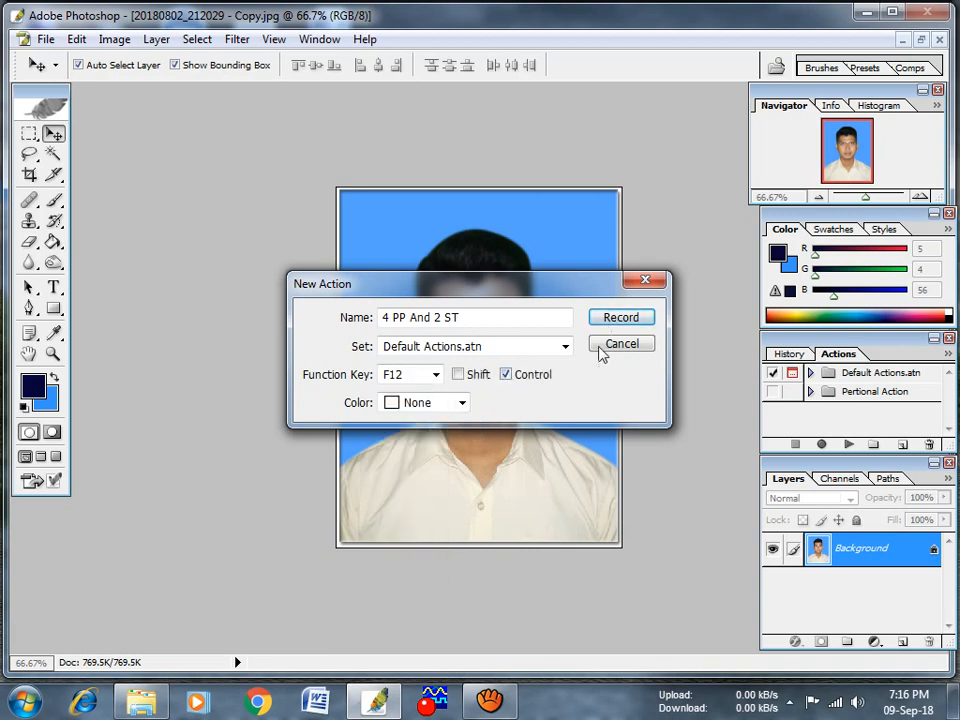
left_click(613, 320)
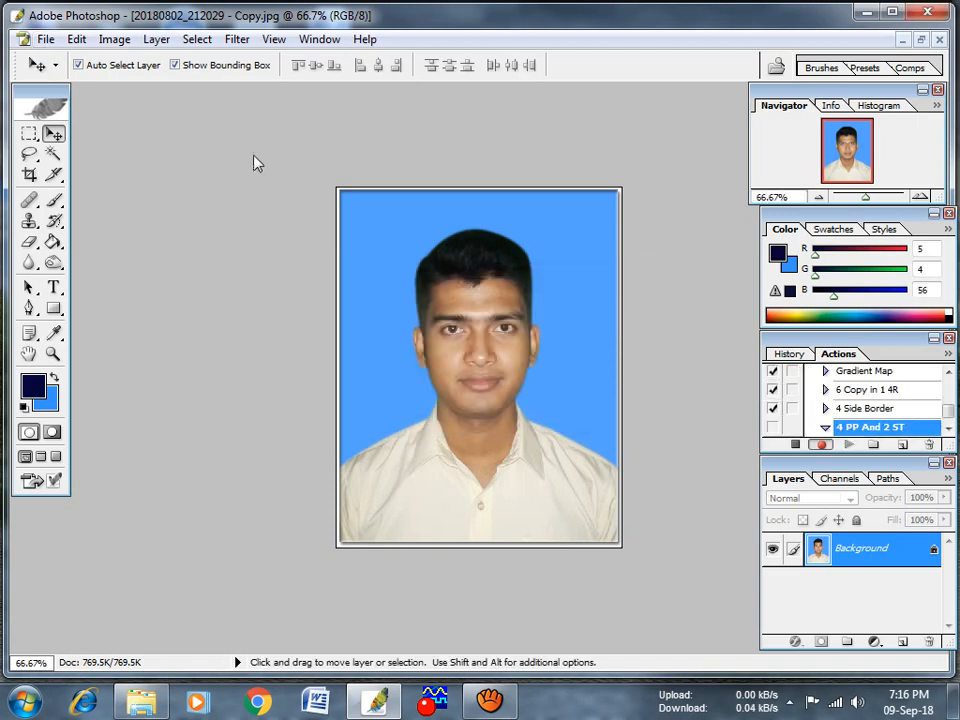
Create a new blank document from the A4 preset, 210 by 297 mm at 300 pixels/inch with a white background.
left_click(45, 40)
left_click(63, 62)
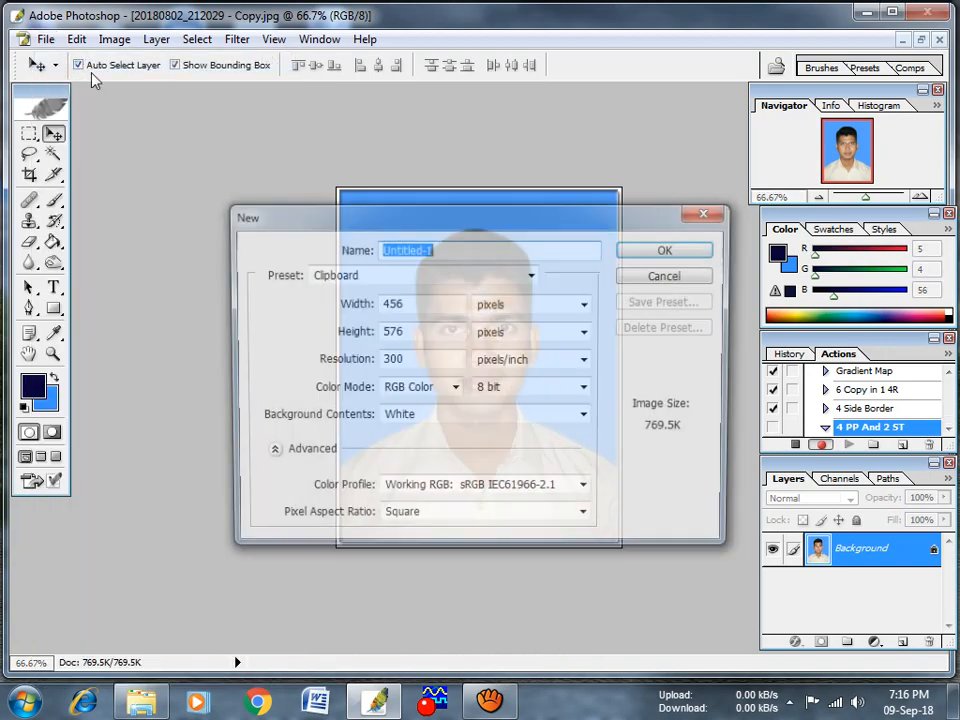
left_click(330, 274)
left_click(348, 418)
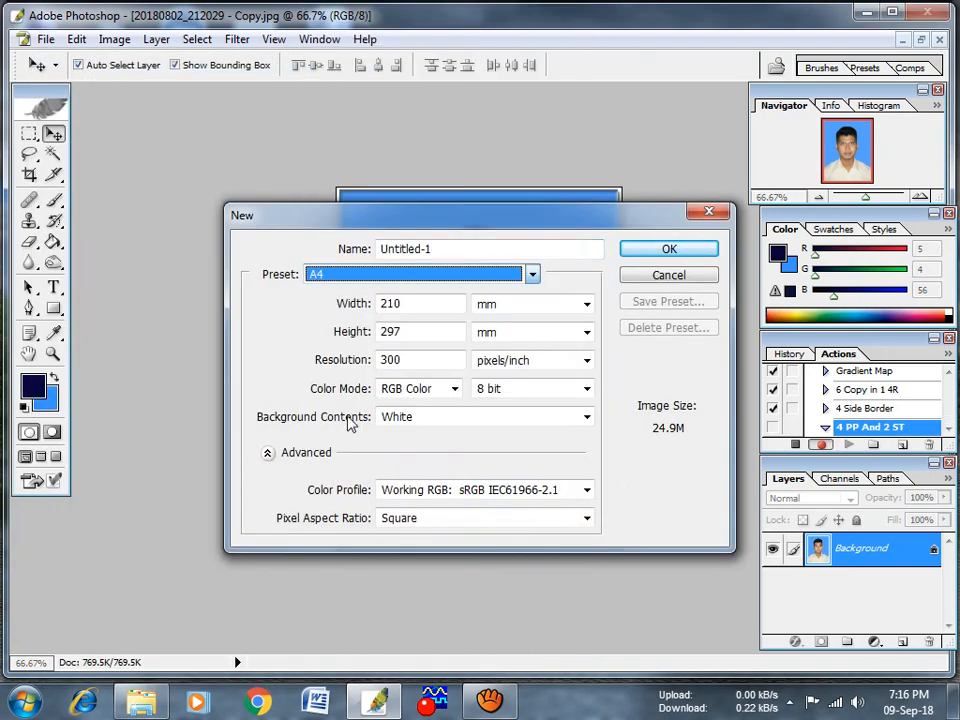
left_click(670, 251)
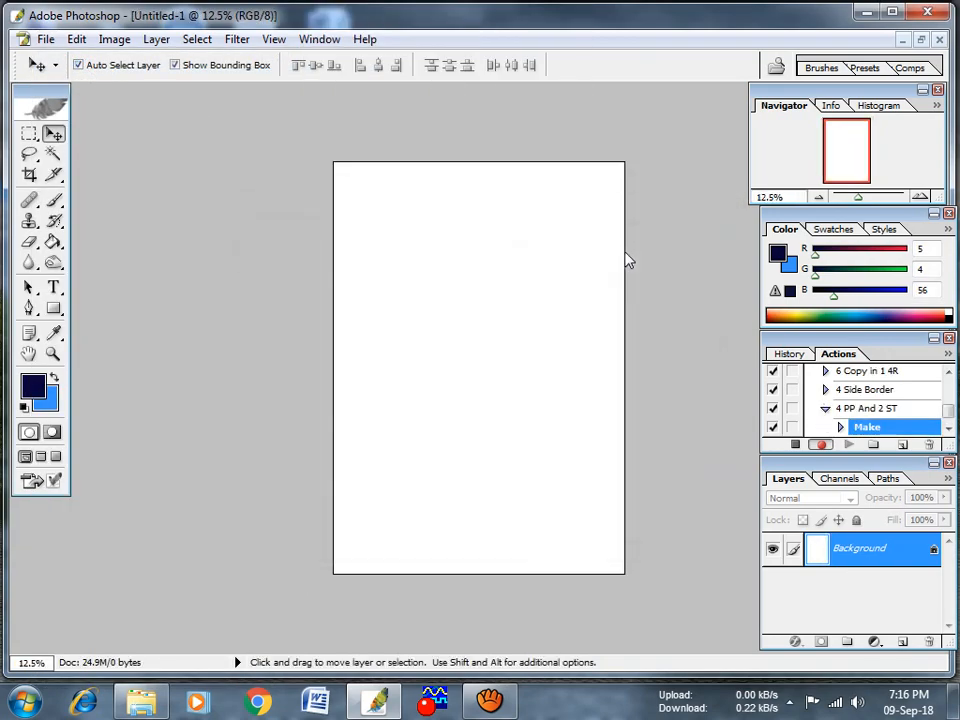
Set the two documents side by side, copy the entire portrait into the blank A4 document, and maximize that document.
left_click(922, 40)
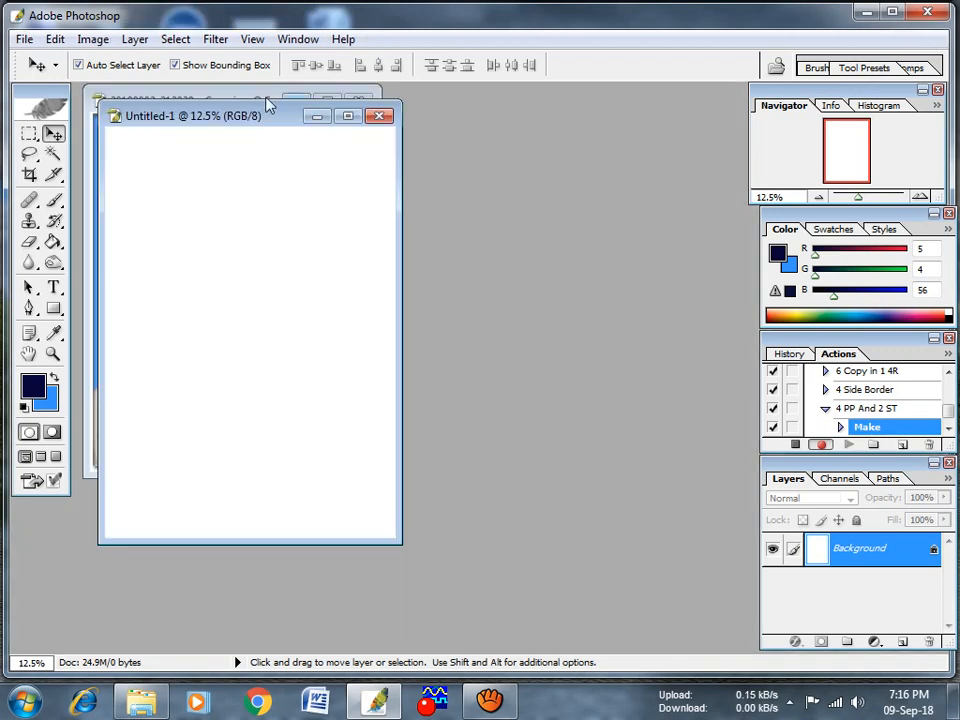
left_click_drag(205, 116, 547, 107)
left_click(209, 286)
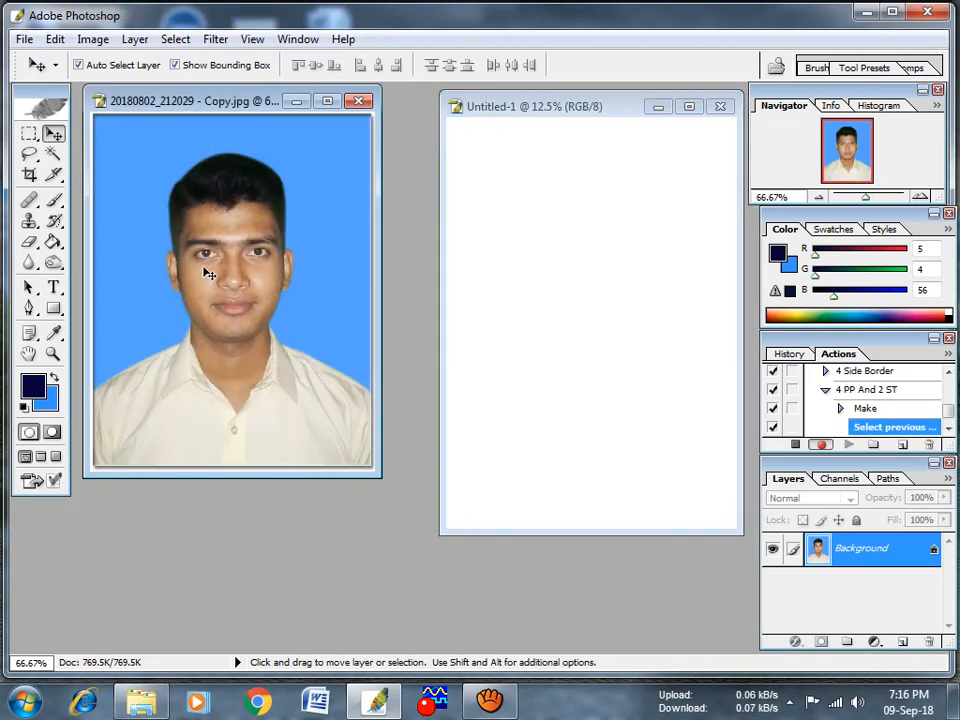
key("ctrl+a")
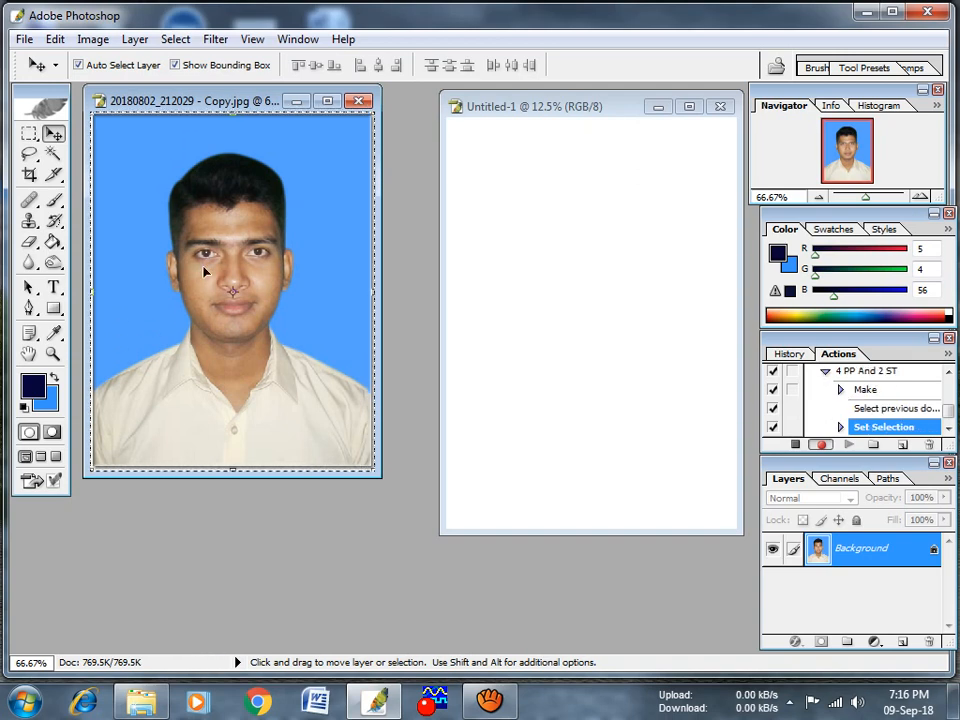
key("ctrl+c")
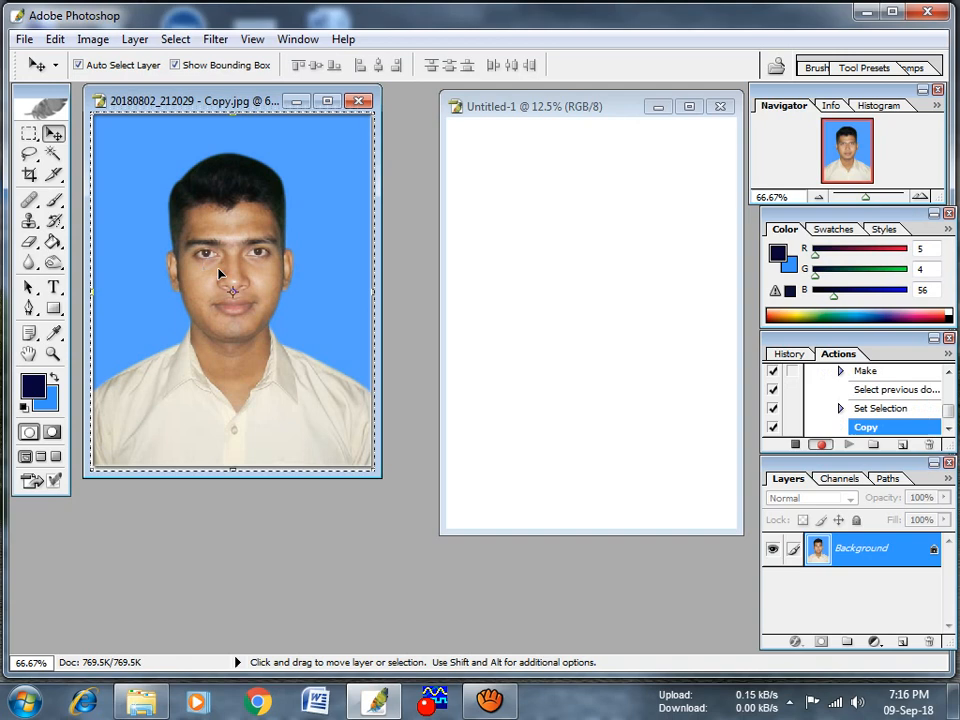
left_click(573, 193)
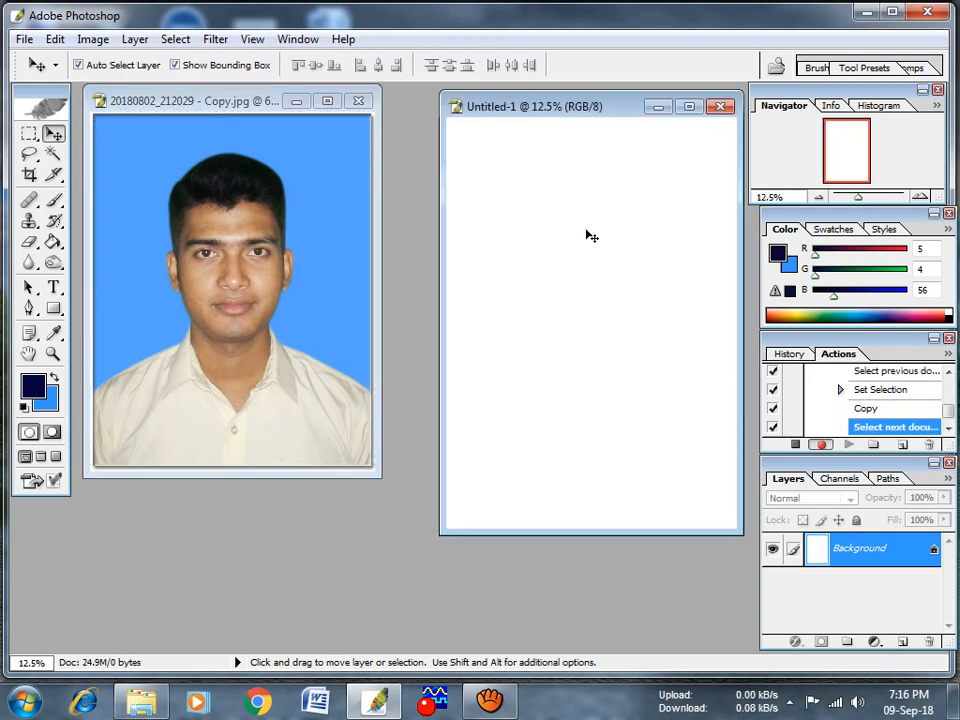
key("ctrl+v")
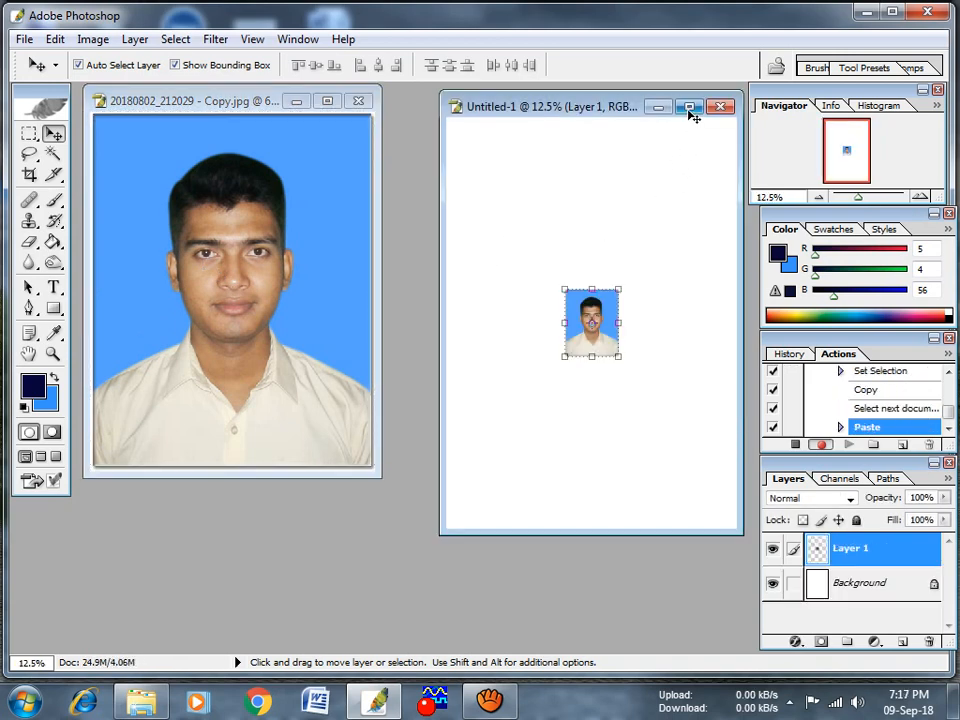
left_click(689, 106)
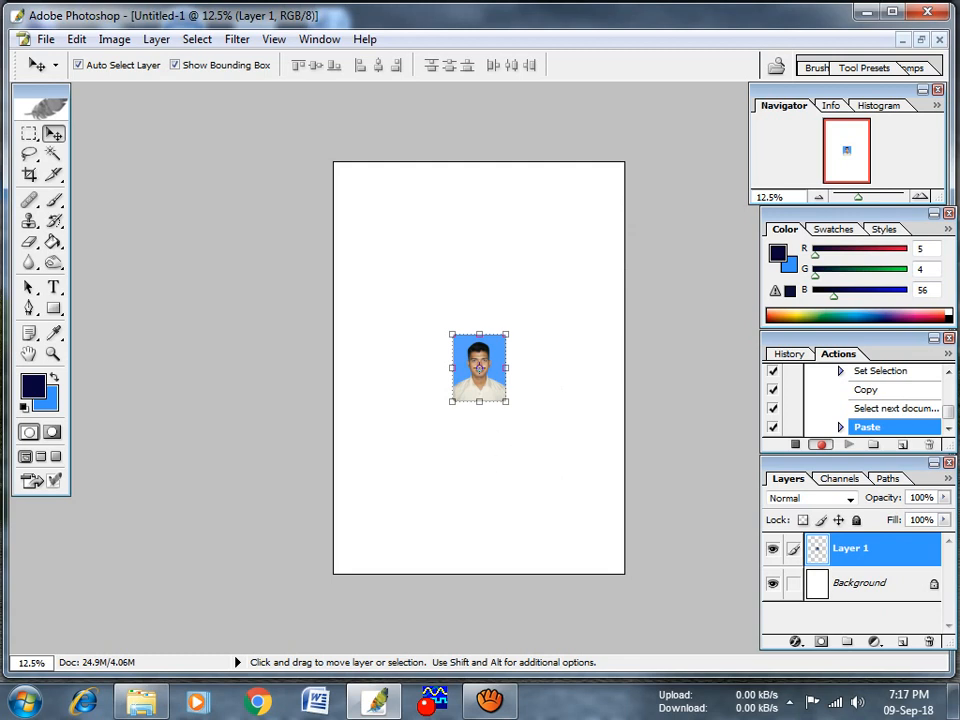
Move the portrait to the page's upper-left corner and duplicate it three times to form a row of four.
left_click_drag(491, 392, 380, 234)
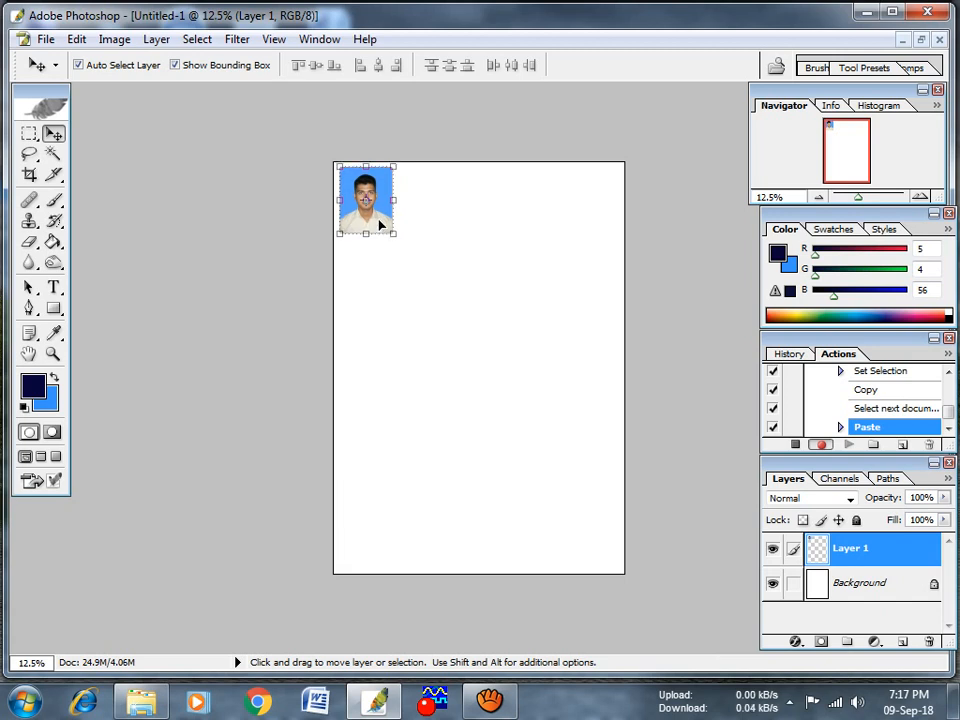
left_click_drag(379, 226, 556, 201)
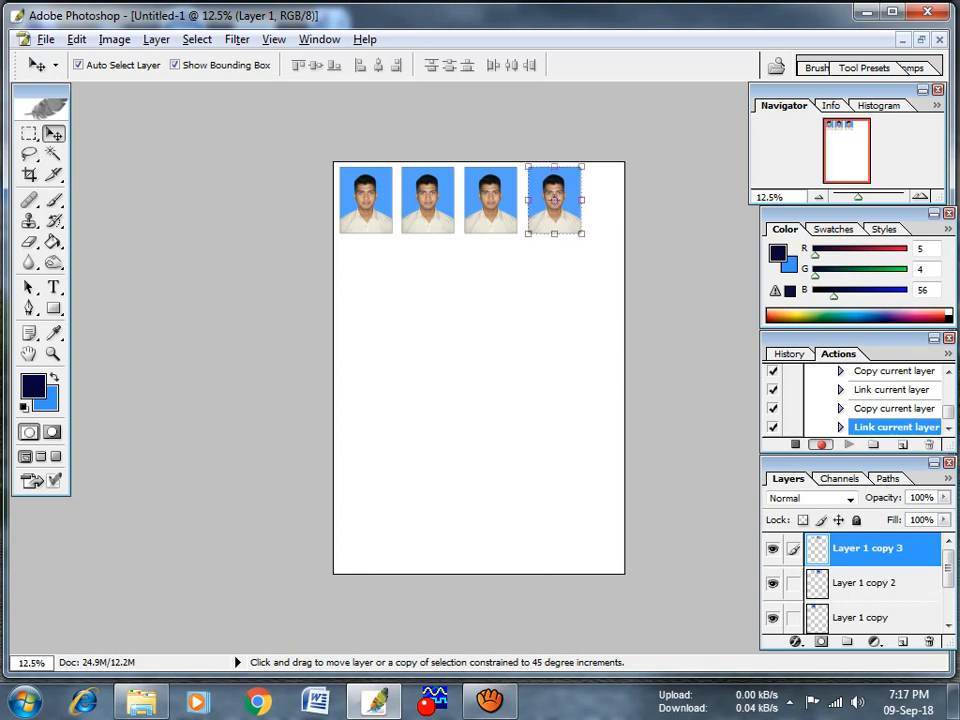
Shift the second, third and fourth portraits slightly left to tighten the gaps in the row.
left_click(485, 316)
left_click(556, 224)
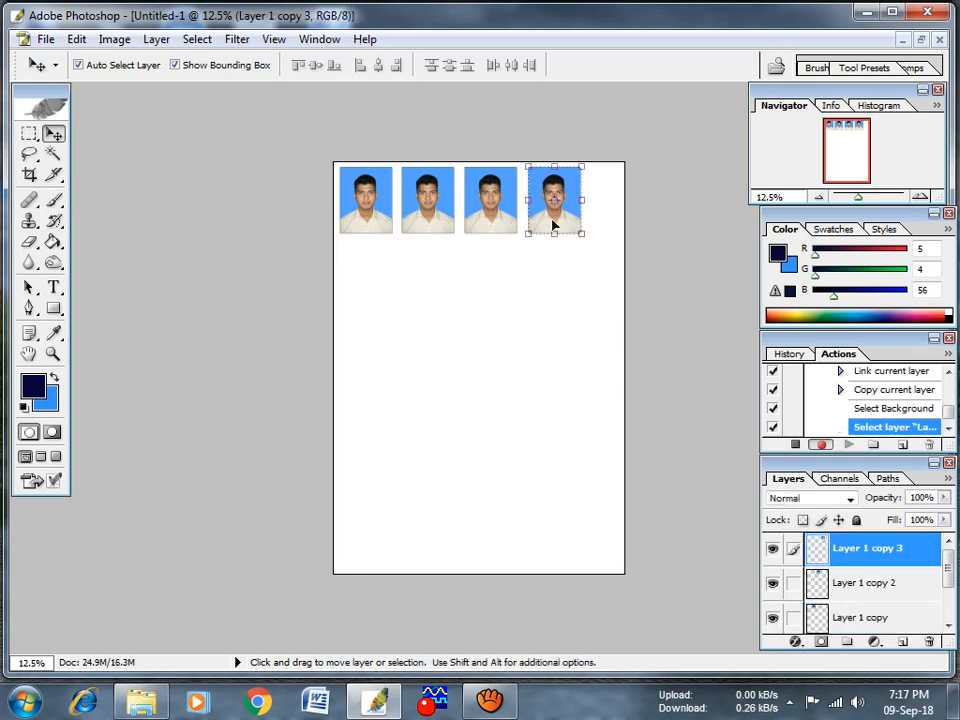
left_click_drag(554, 224, 551, 224)
left_click(490, 230)
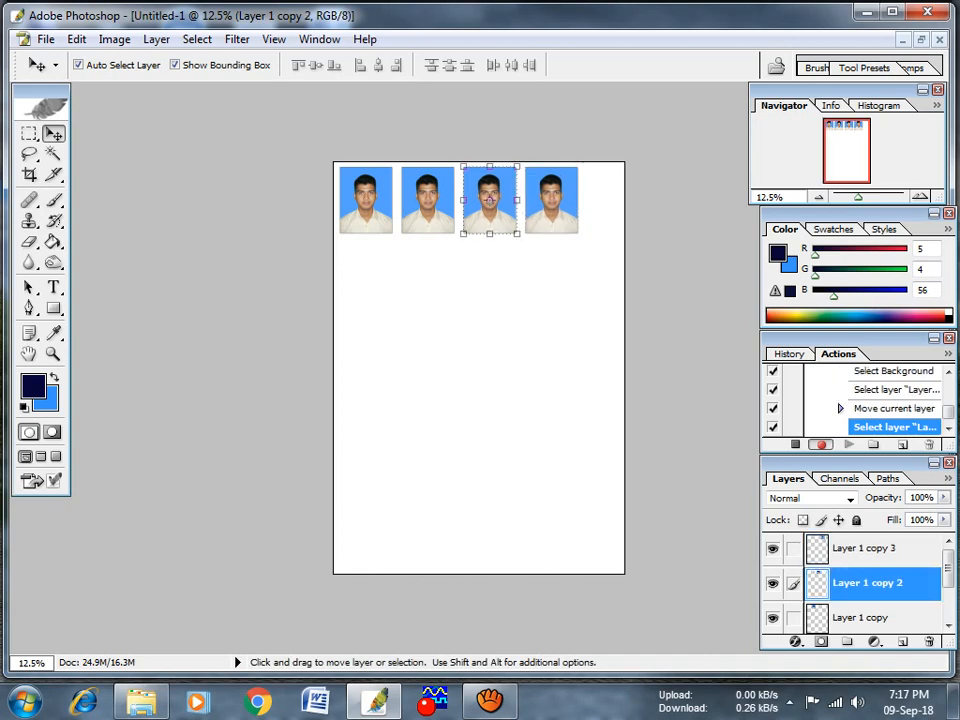
left_click_drag(490, 199, 487, 199)
left_click(425, 201)
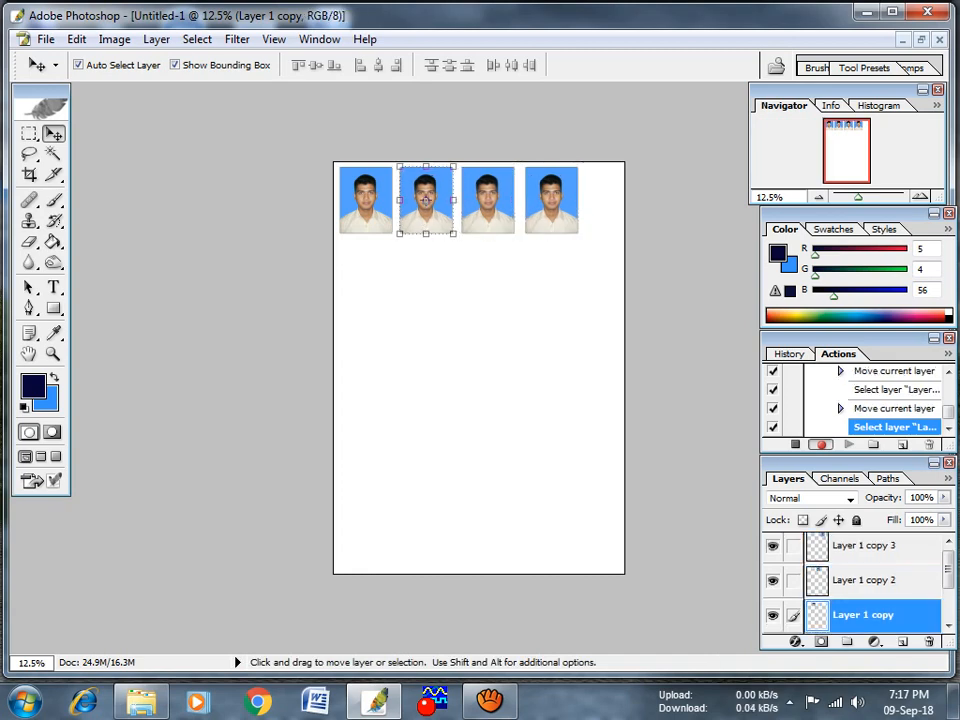
left_click(491, 226)
key("Left")
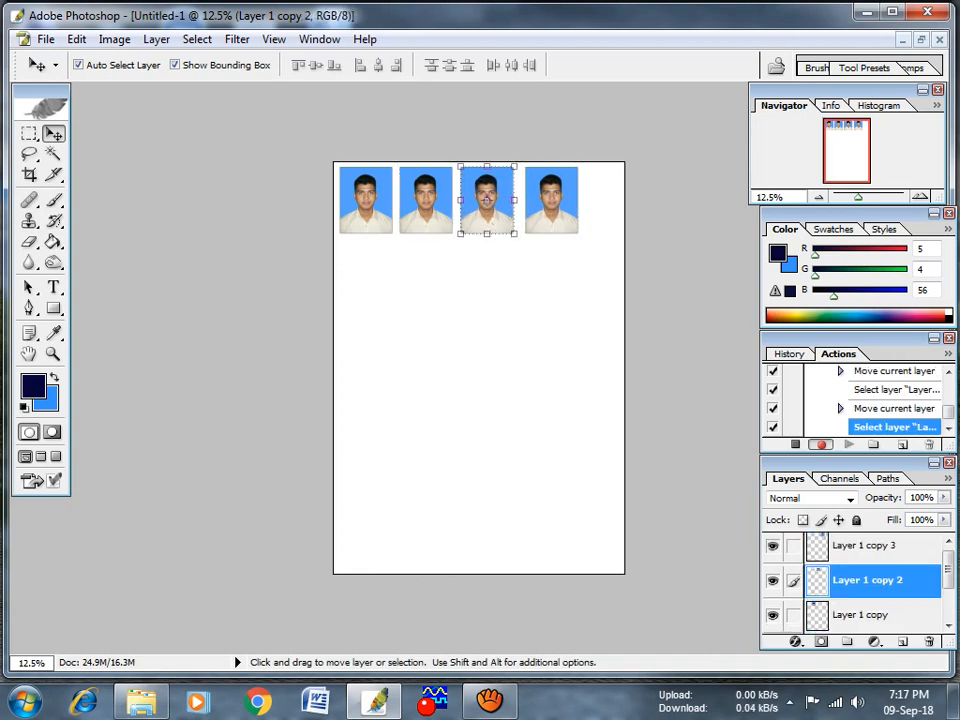
left_click(549, 200)
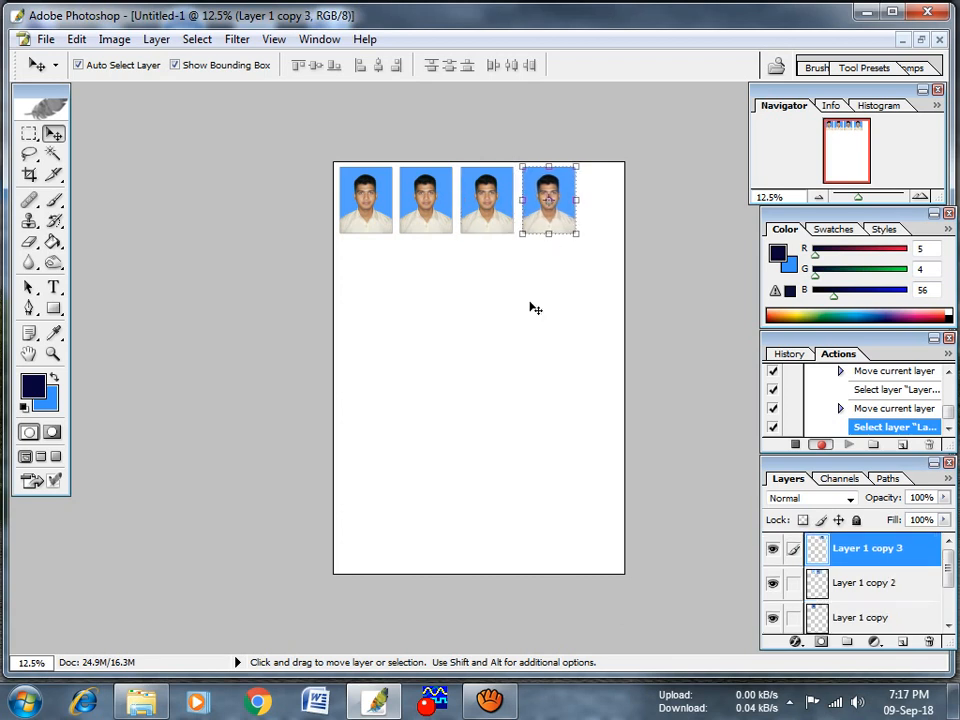
Link all four portrait layers and distribute them evenly across the row by their horizontal centers.
left_click(574, 186)
left_click(549, 226)
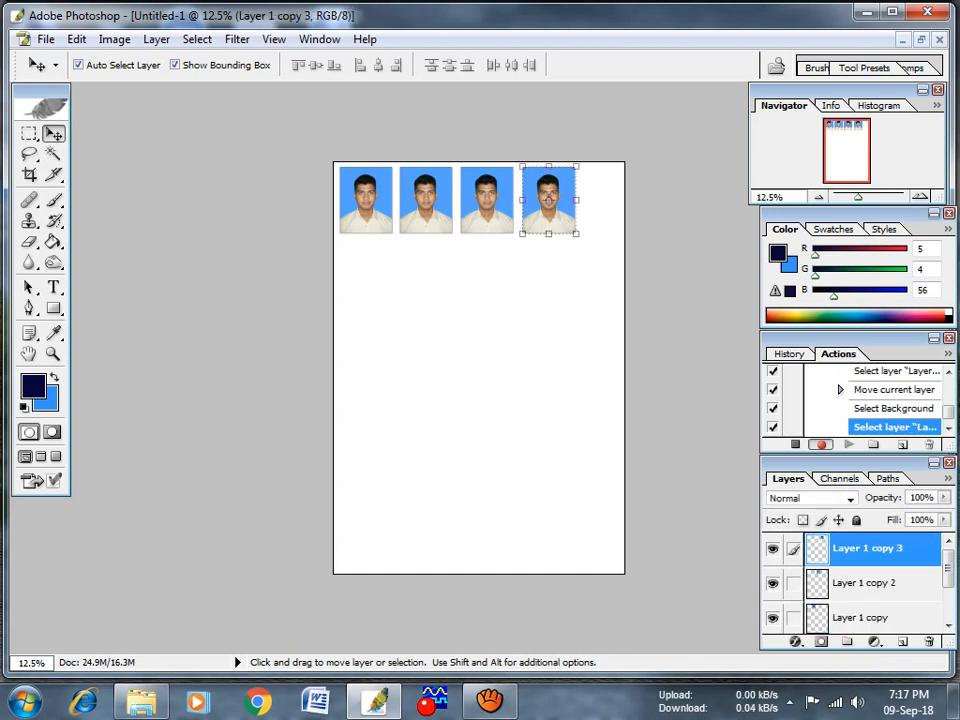
left_click(489, 221, "shift")
left_click(428, 215, "shift")
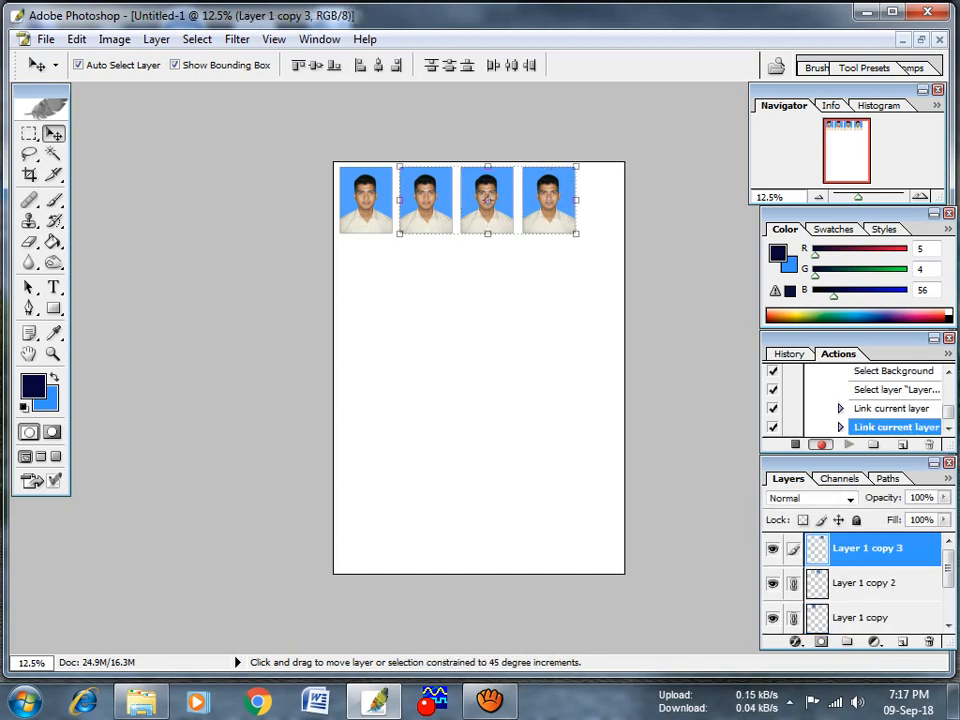
left_click(371, 221, "shift")
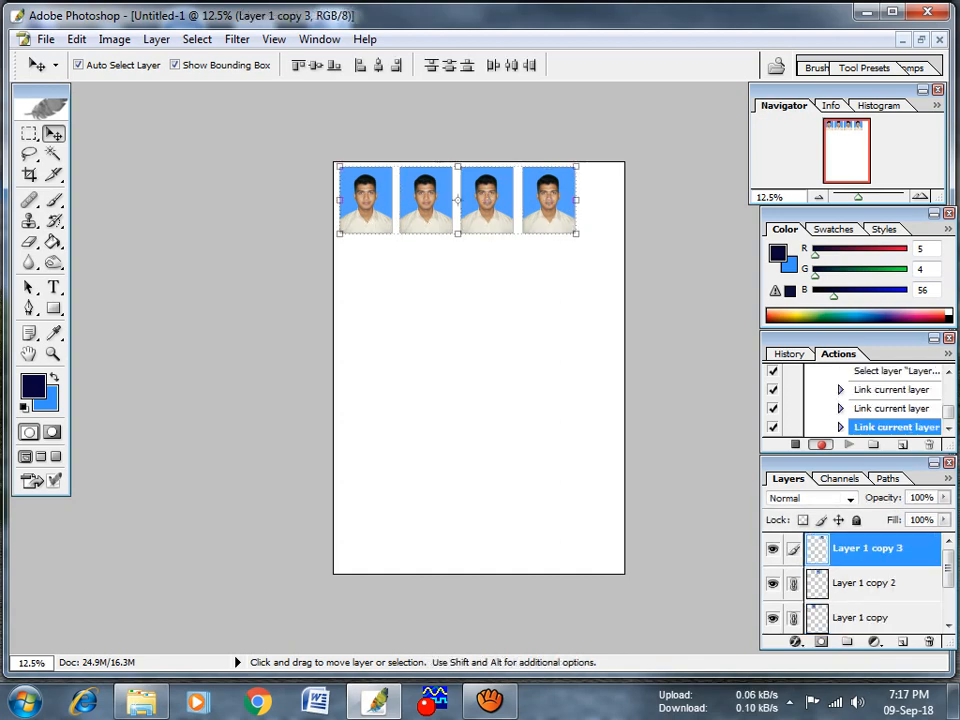
left_click(512, 65)
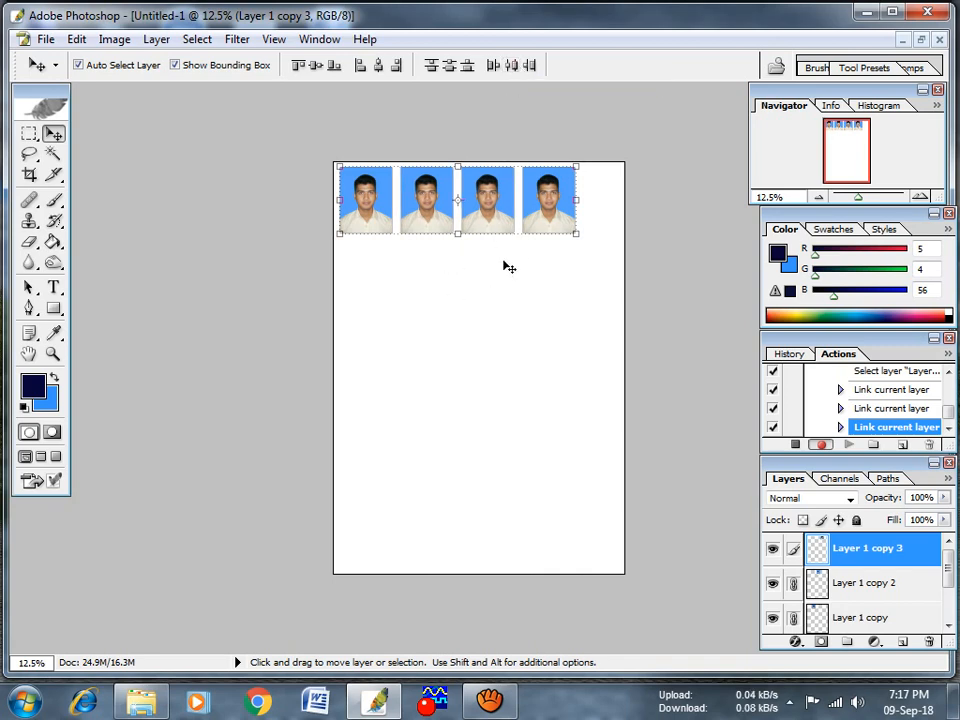
key("ctrl+t")
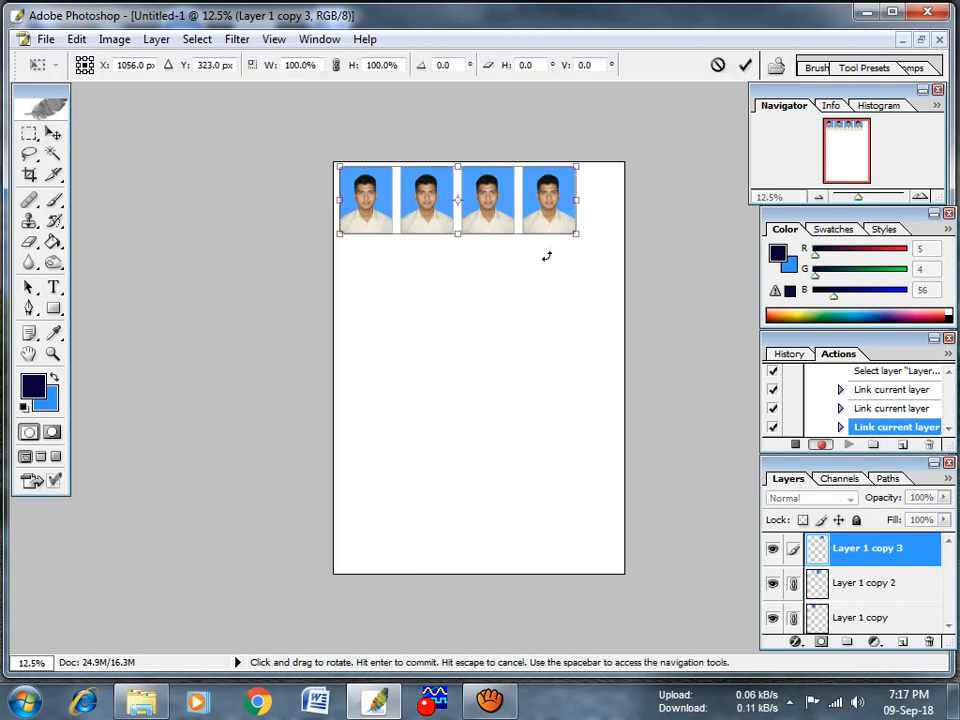
key("Return")
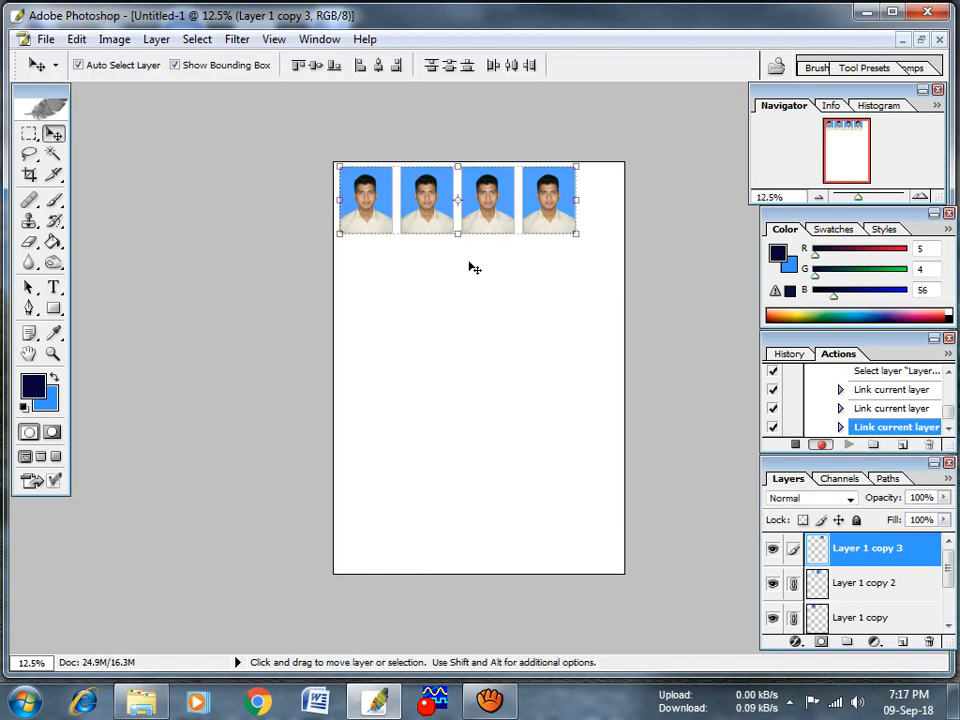
Unlink the portrait layers, duplicate the fourth portrait below the row, and scale the copy to 50% width and height.
left_click(543, 202, "shift")
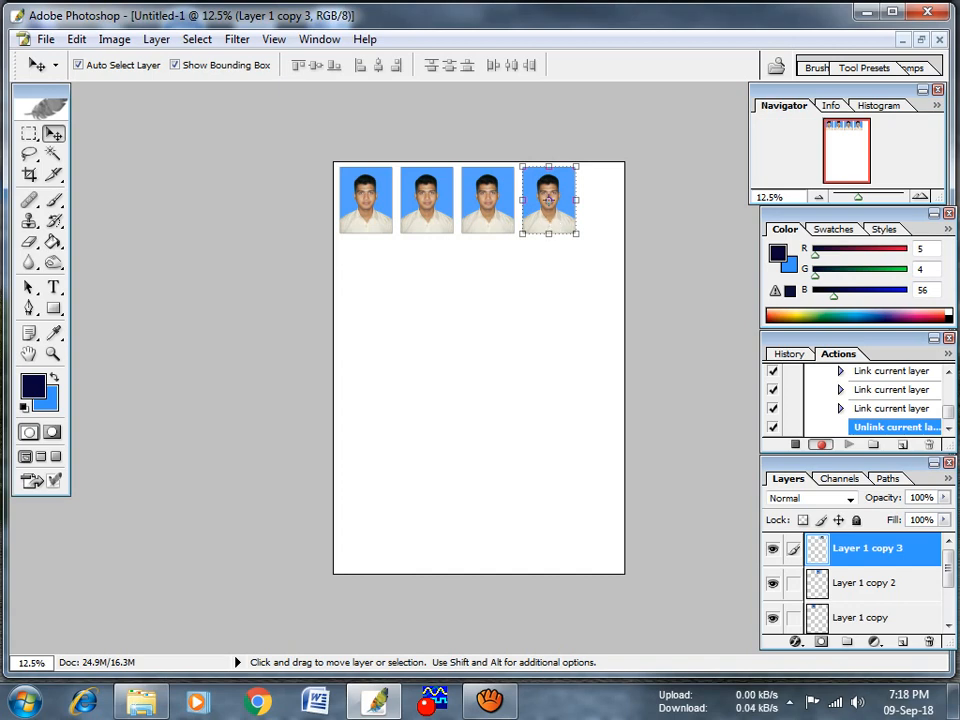
left_click_drag(552, 223, 542, 290)
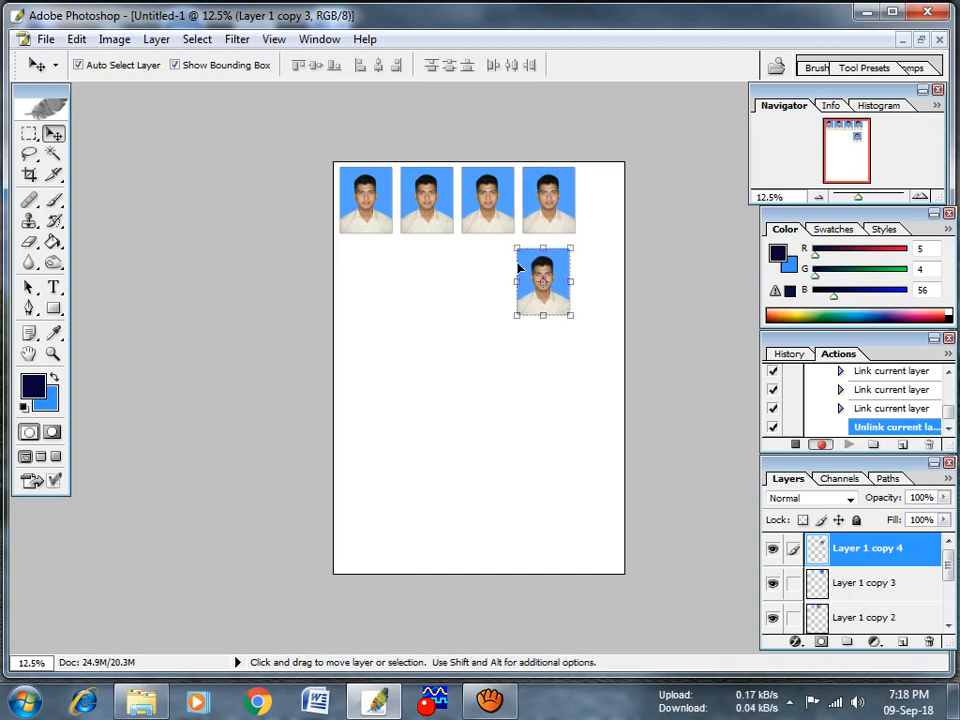
key("ctrl+t")
left_click_drag(517, 249, 529, 258)
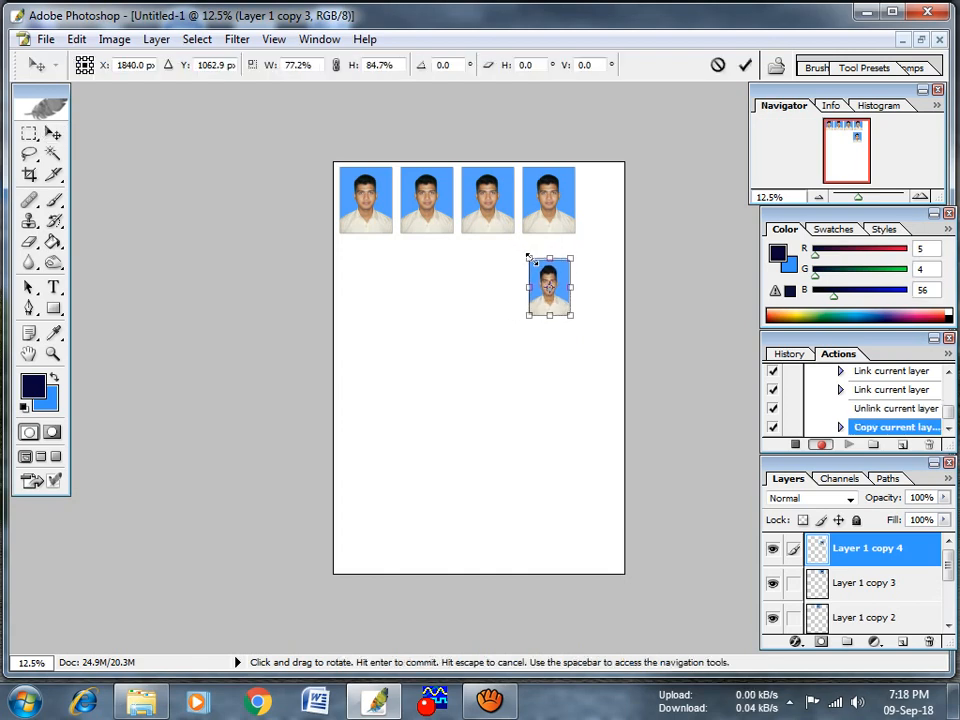
double_click(300, 65)
type("50")
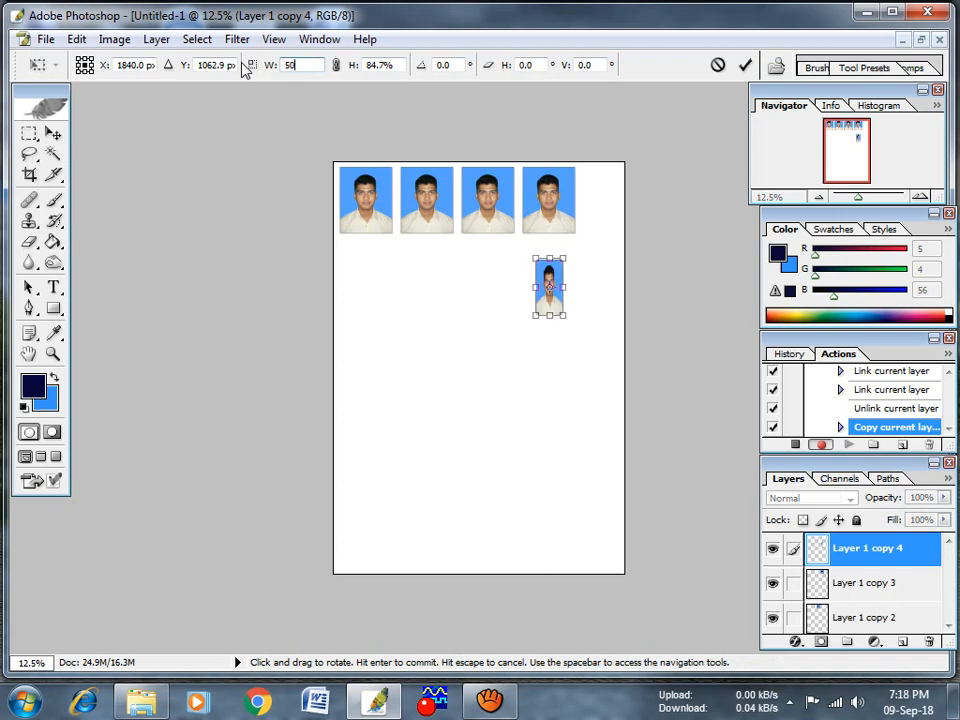
key("Tab")
type("50")
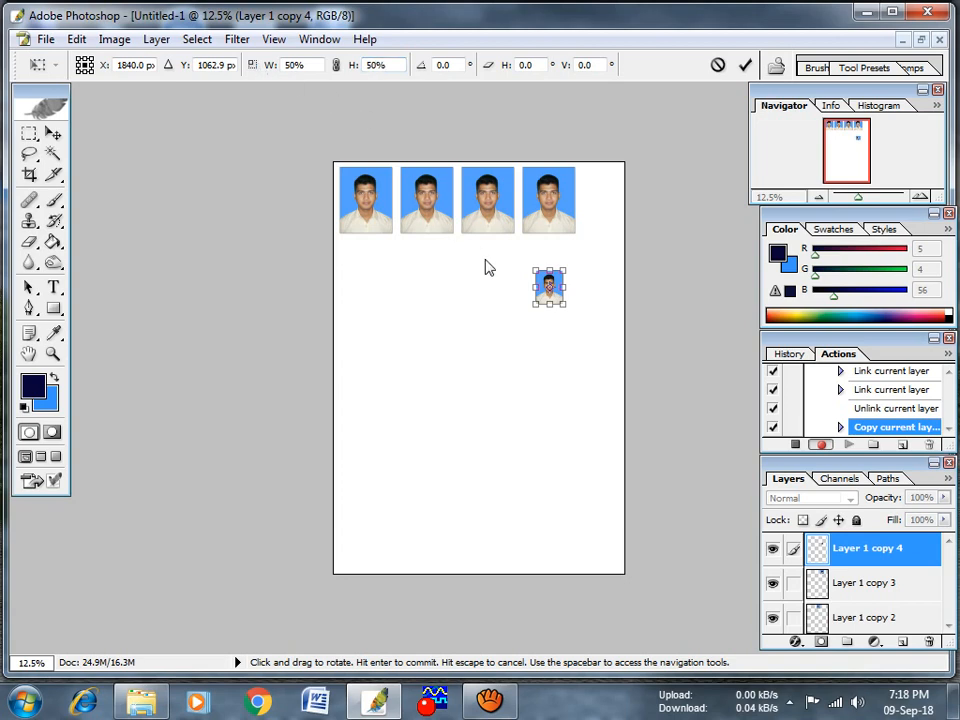
key("Return")
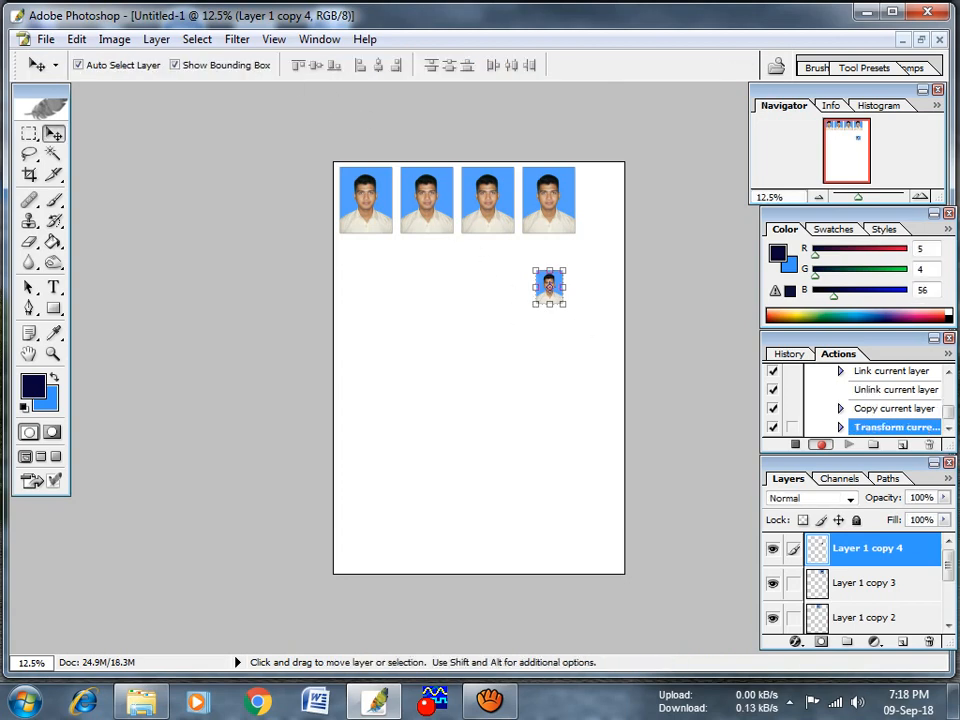
Move the small portrait to the right end of the row and place a duplicate directly below it.
scroll(576, 306, "up", 4)
scroll(572, 262, "up", 2)
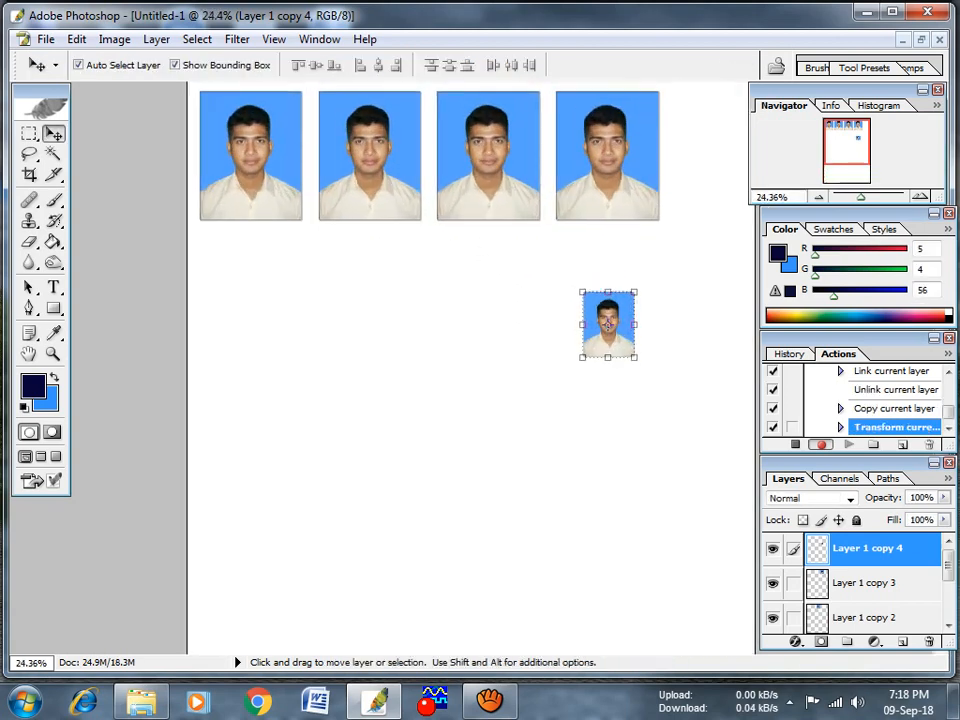
left_click_drag(608, 323, 704, 193)
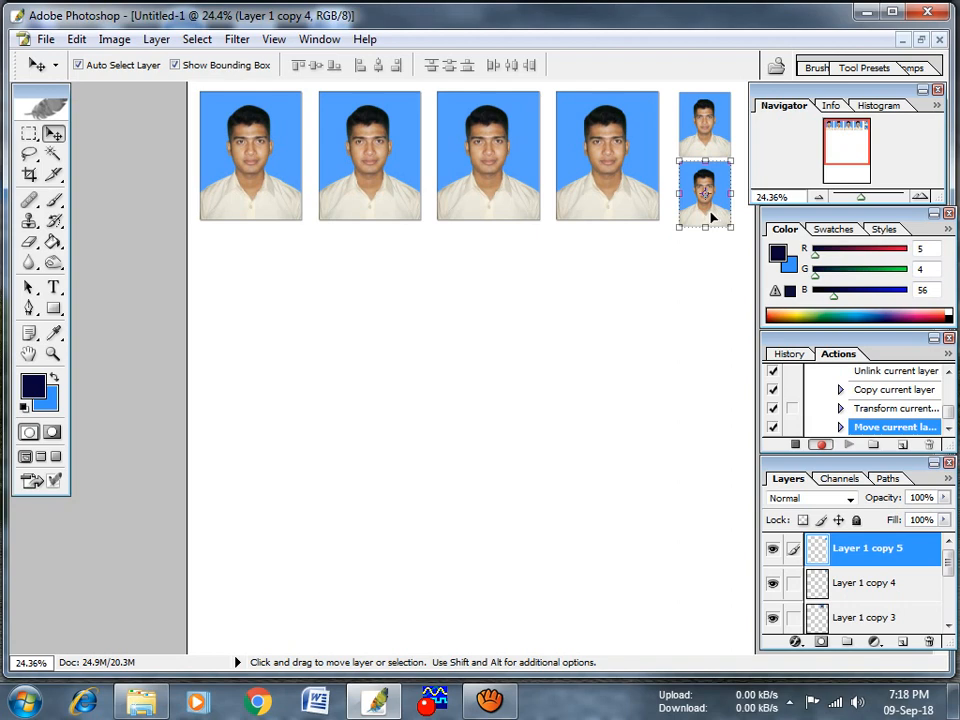
Rotate the lower small portrait 90° clockwise and nudge it up slightly.
key("ctrl+t")
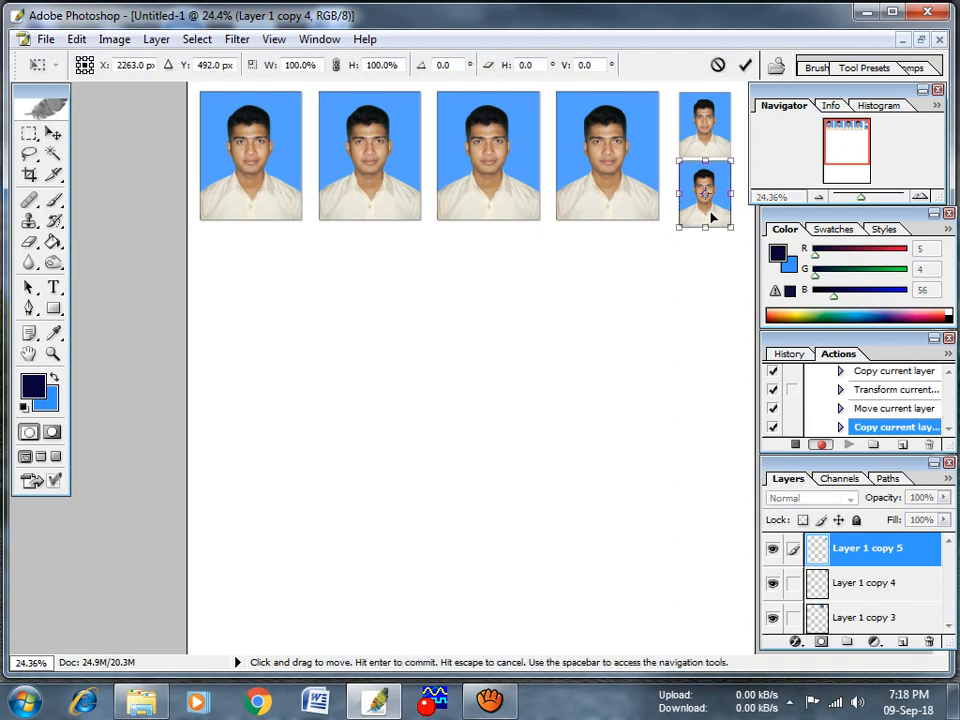
right_click(710, 214)
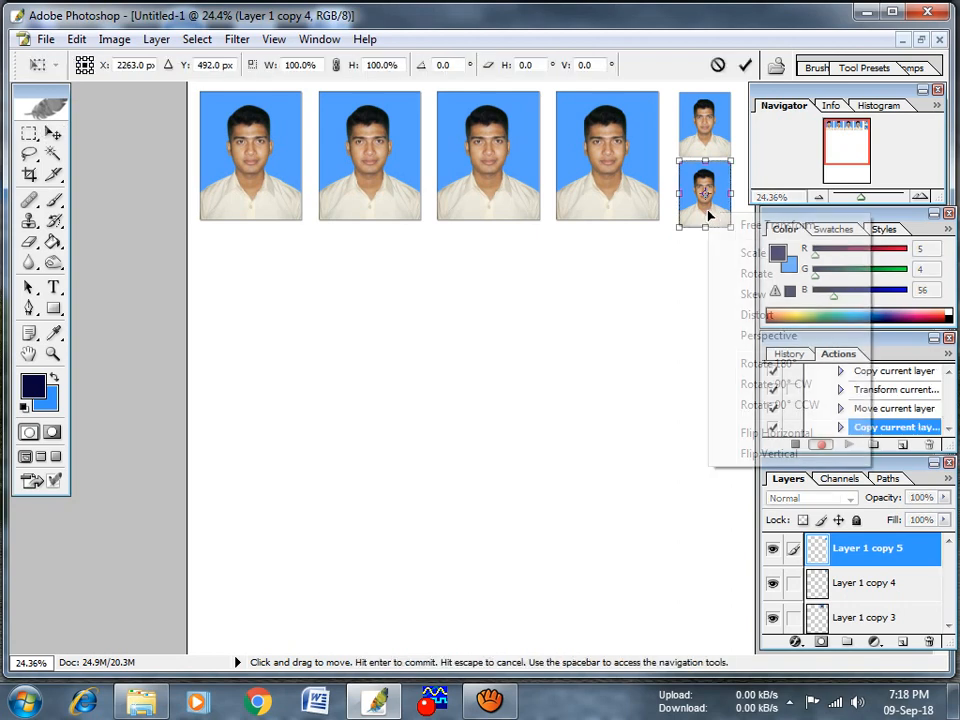
left_click(760, 386)
key("Return")
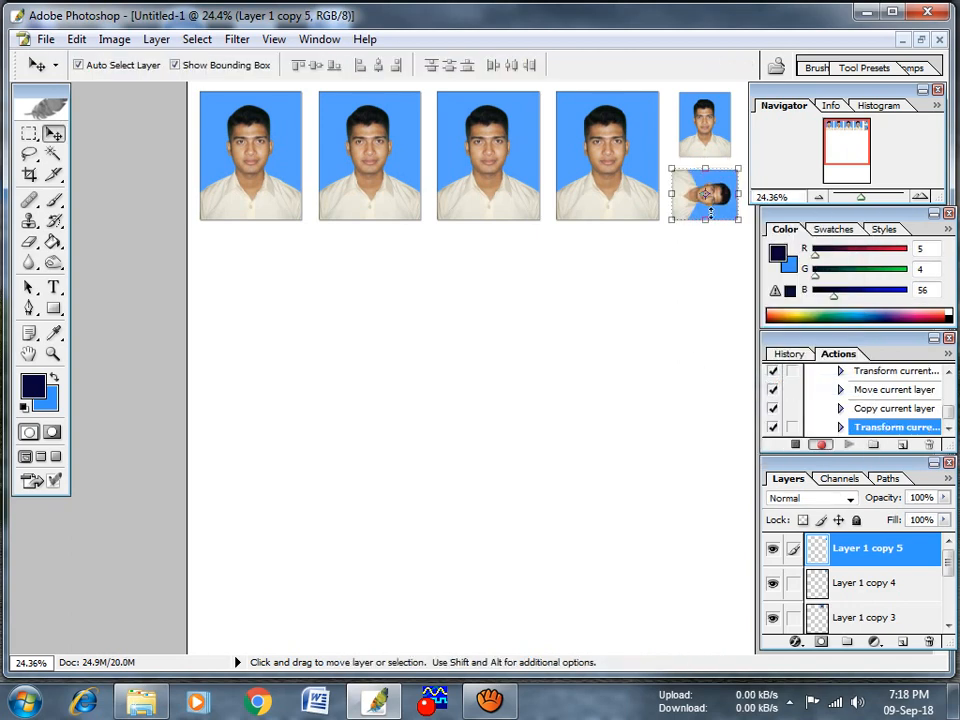
key("Up")
key("Up")
key("Up")
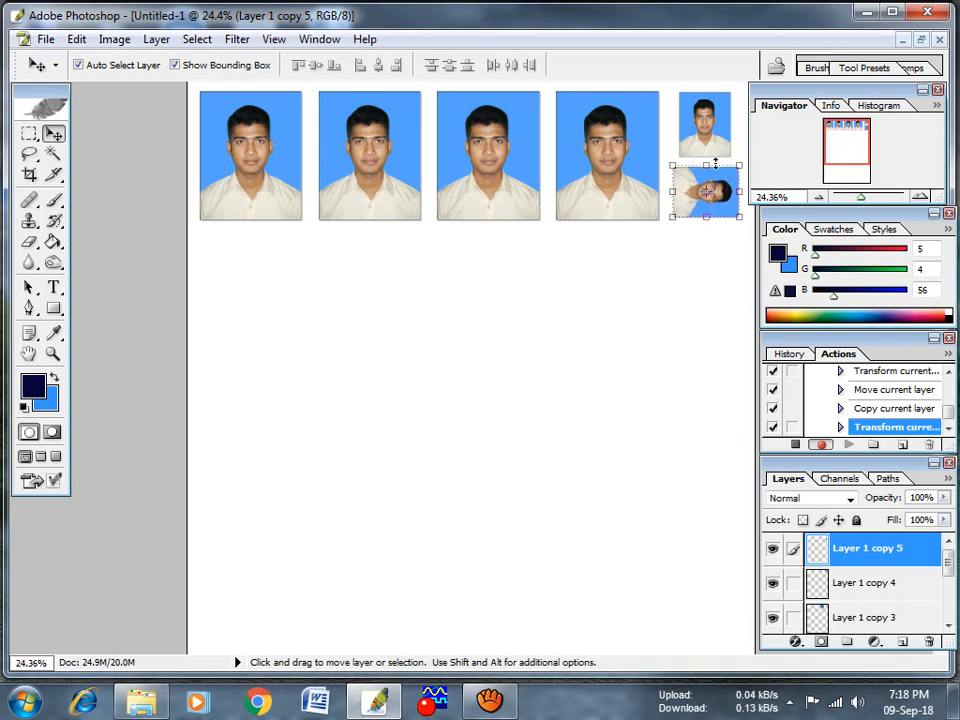
Rotate the upper small portrait 90° clockwise to match the orientation of the one below it.
left_click(704, 126)
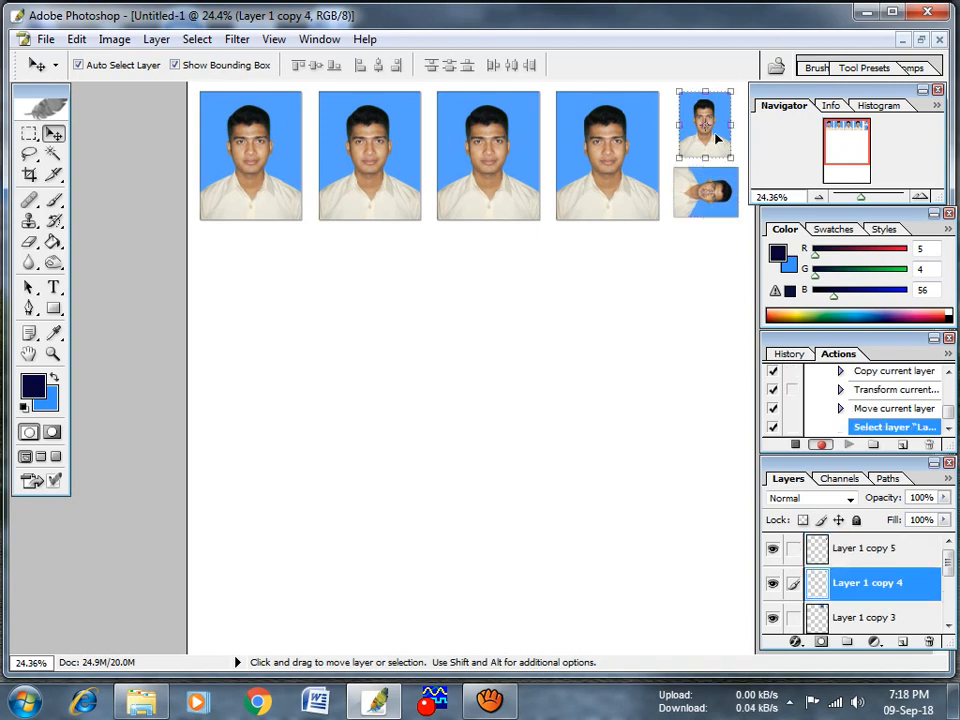
key("ctrl+t")
right_click(712, 143)
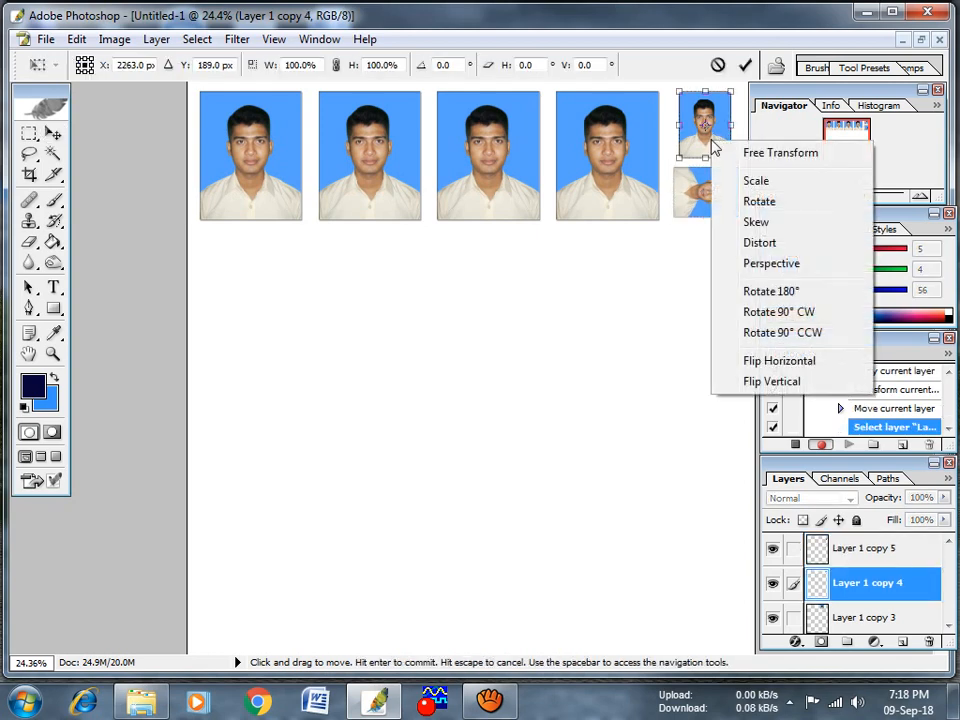
left_click(786, 312)
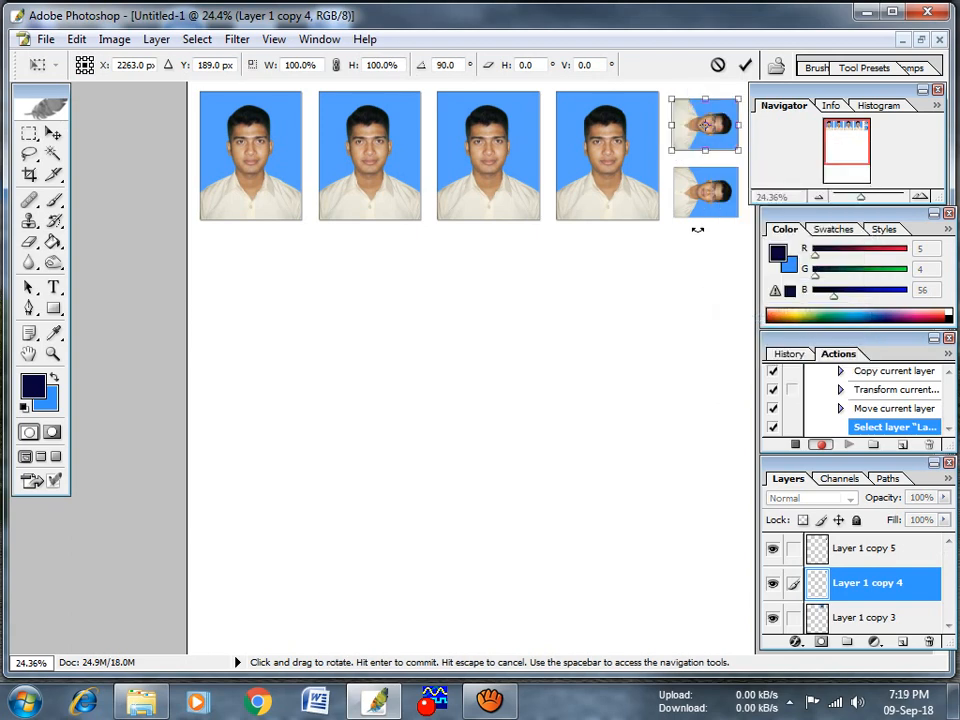
key("Return")
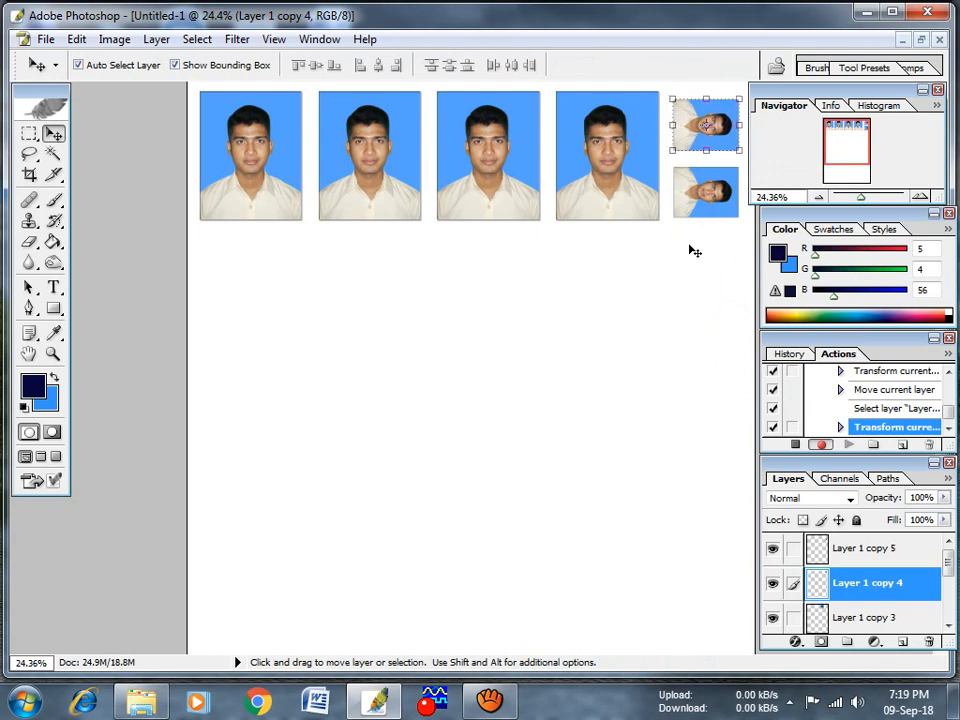
Nudge the upper small portrait down to narrow the gap above the lower one.
key("Left")
key("Left")
key("Left")
key("Left")
key("Down")
key("Down")
key("Down")
key("Down")
key("Down")
key("Down")
key("Down")
key("Down")
key("Down")
key("Down")
key("Down")
key("Down")
key("Down")
key("Down")
key("Down")
key("Down")
key("Down")
key("Down")
key("Down")
key("Down")
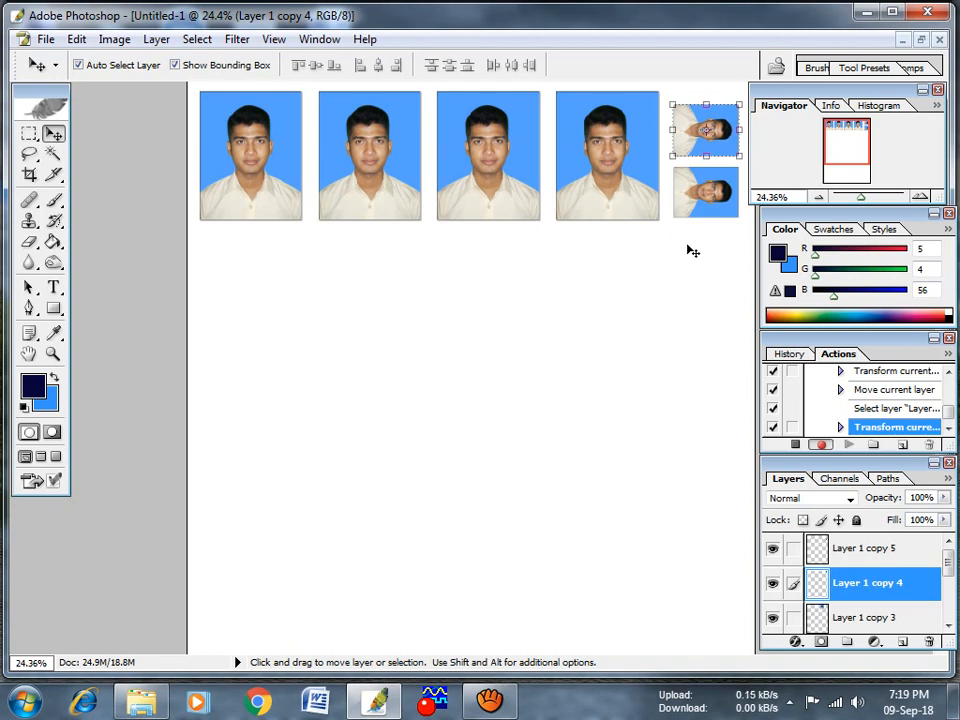
Make the Background layer active and stop recording the action.
key("alt+shift+bracketleft")
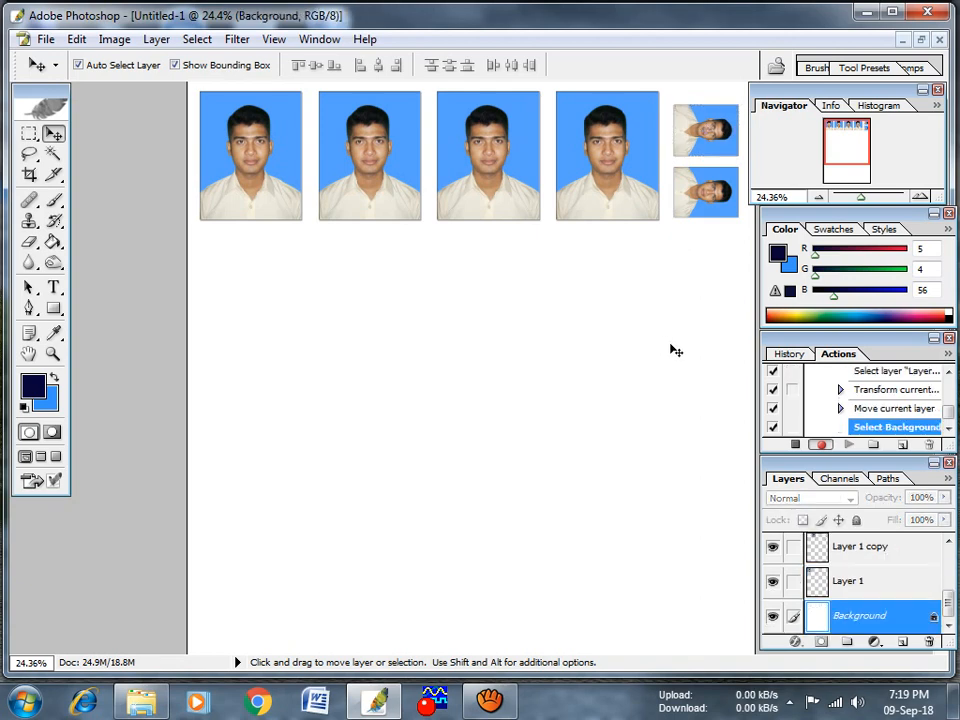
key("ctrl+minus")
key("ctrl+minus")
key("ctrl+minus")
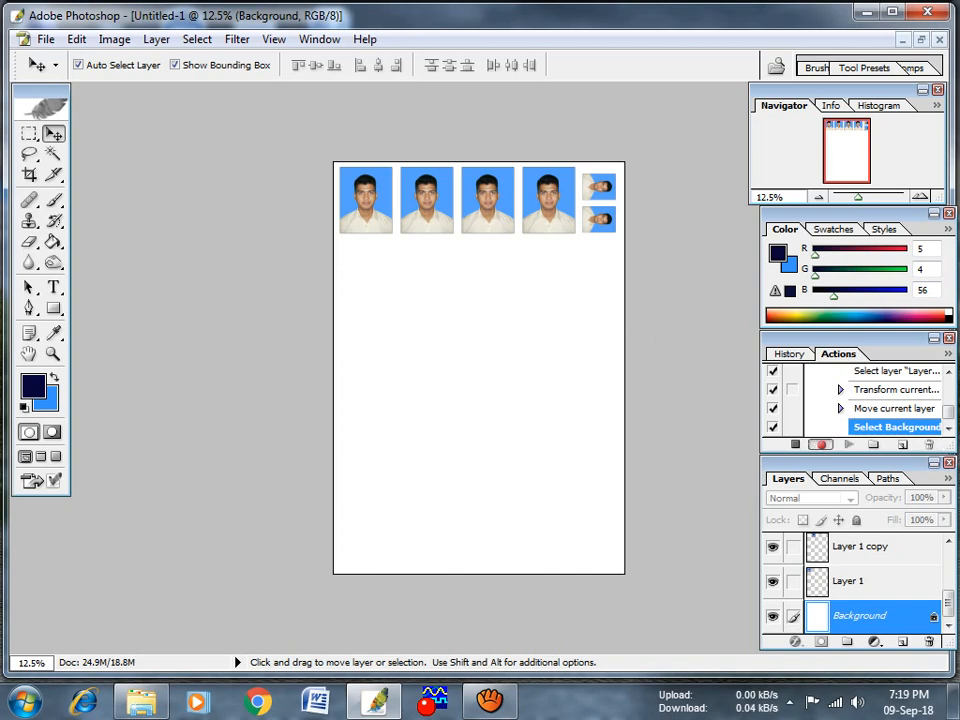
left_click(796, 446)
Collapse the recorded steps of the "4 PP And 2 ST" action and select the action.
scroll(830, 408, "up", 4)
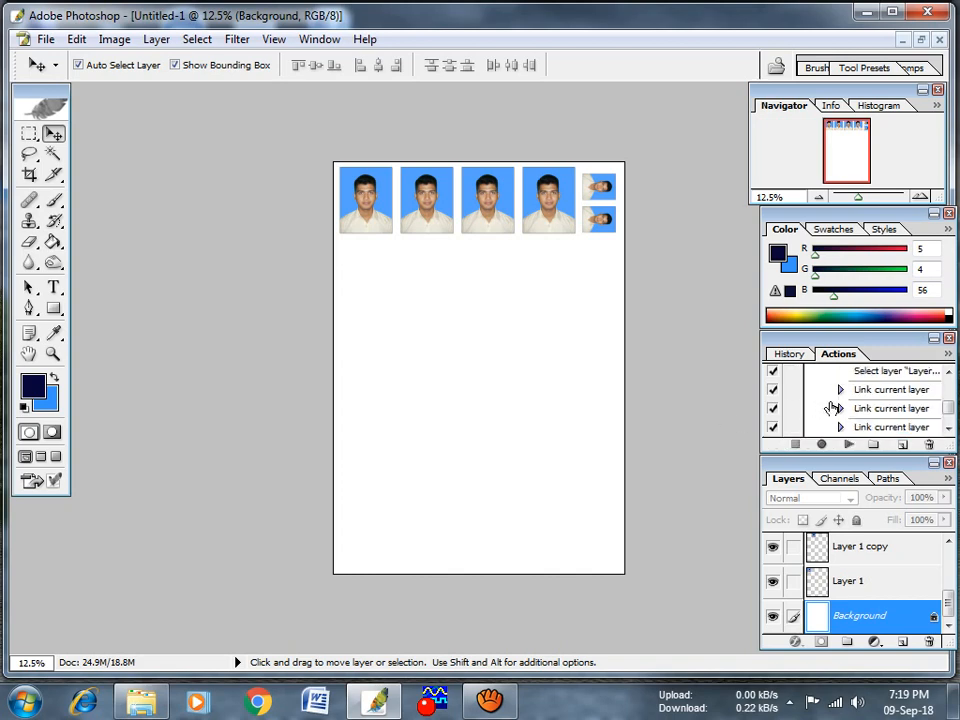
scroll(830, 408, "up", 3)
scroll(832, 408, "up", 10)
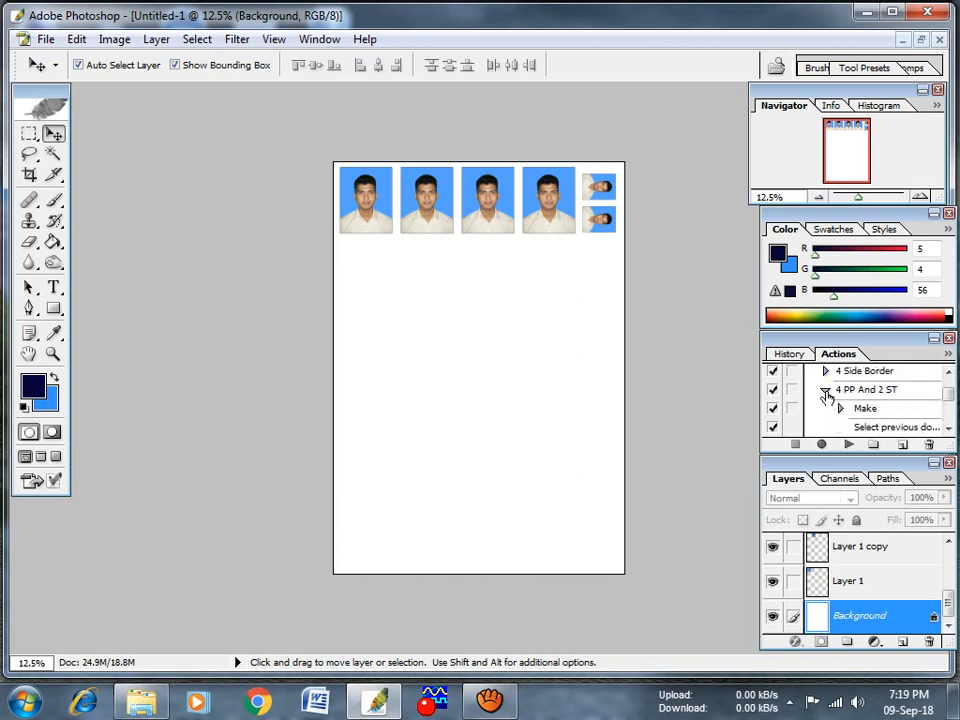
left_click(825, 390)
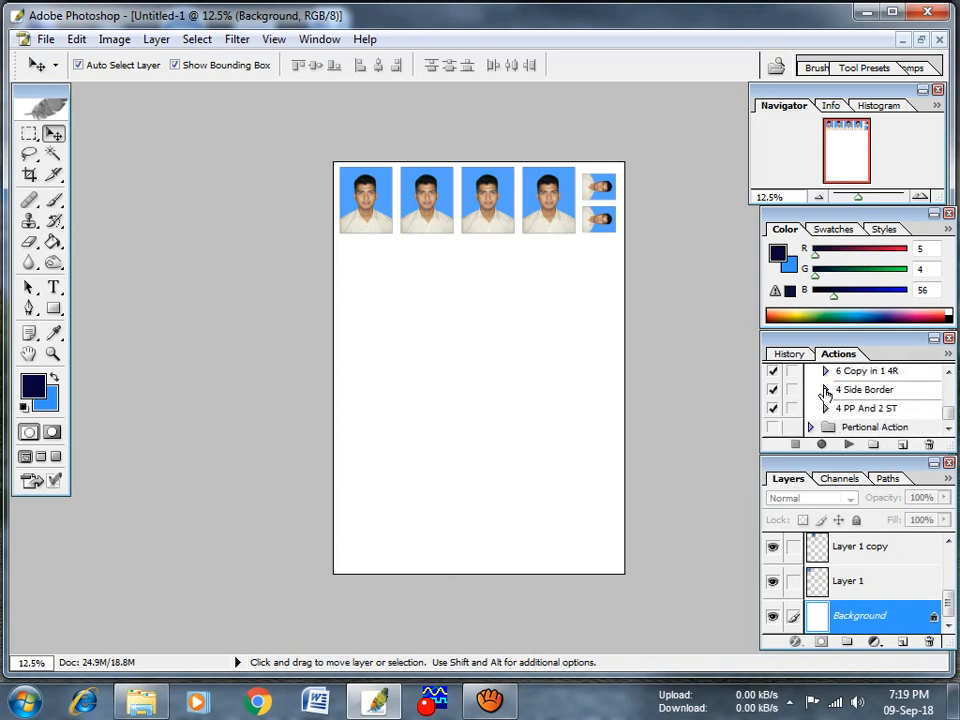
left_click(887, 410)
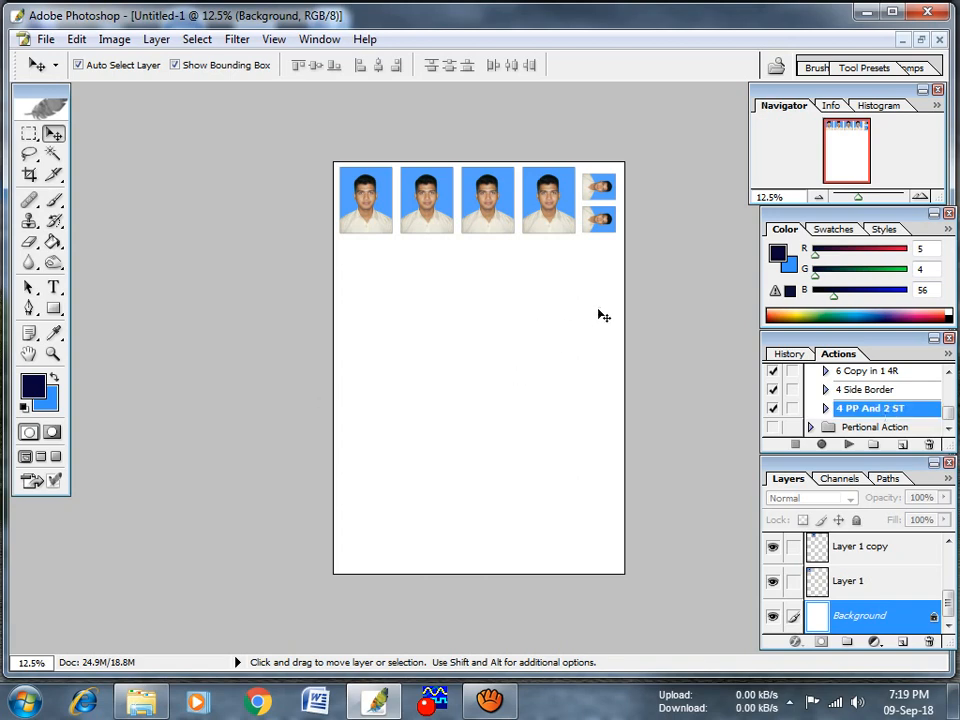
Open the print settings for the A4 page, review the available printers, and cancel without printing.
left_click(44, 41)
left_click(80, 595)
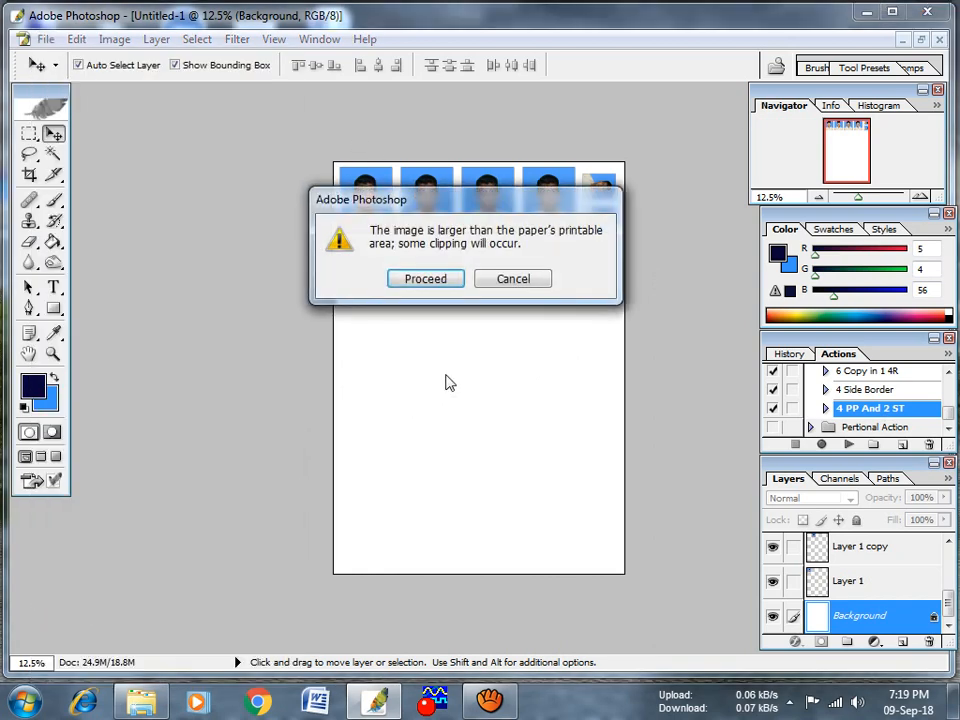
left_click(426, 279)
left_click(470, 135)
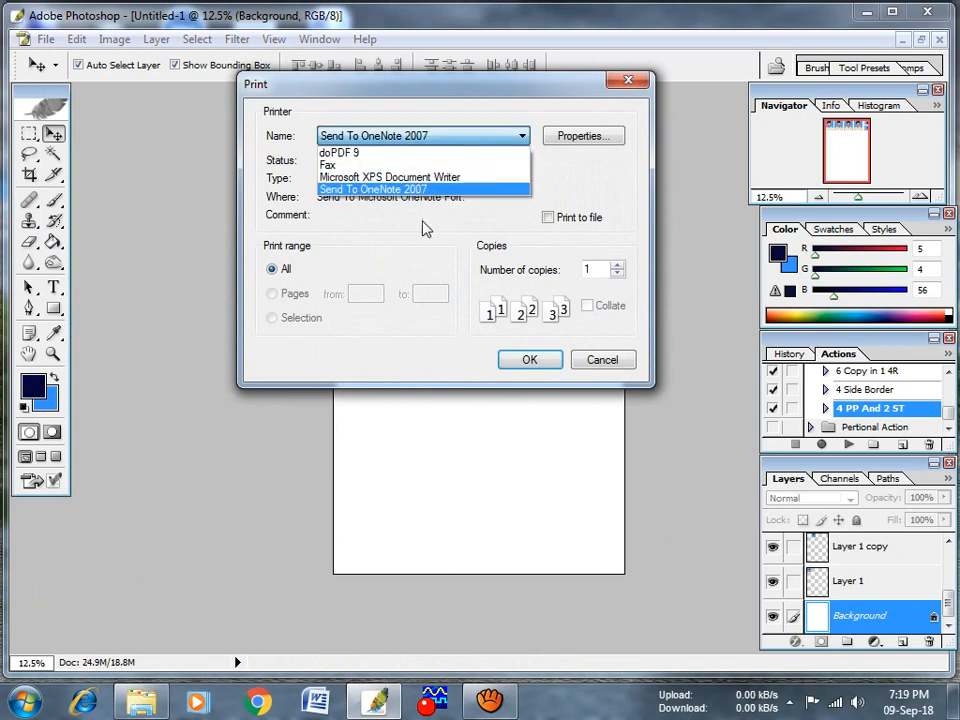
left_click(619, 364)
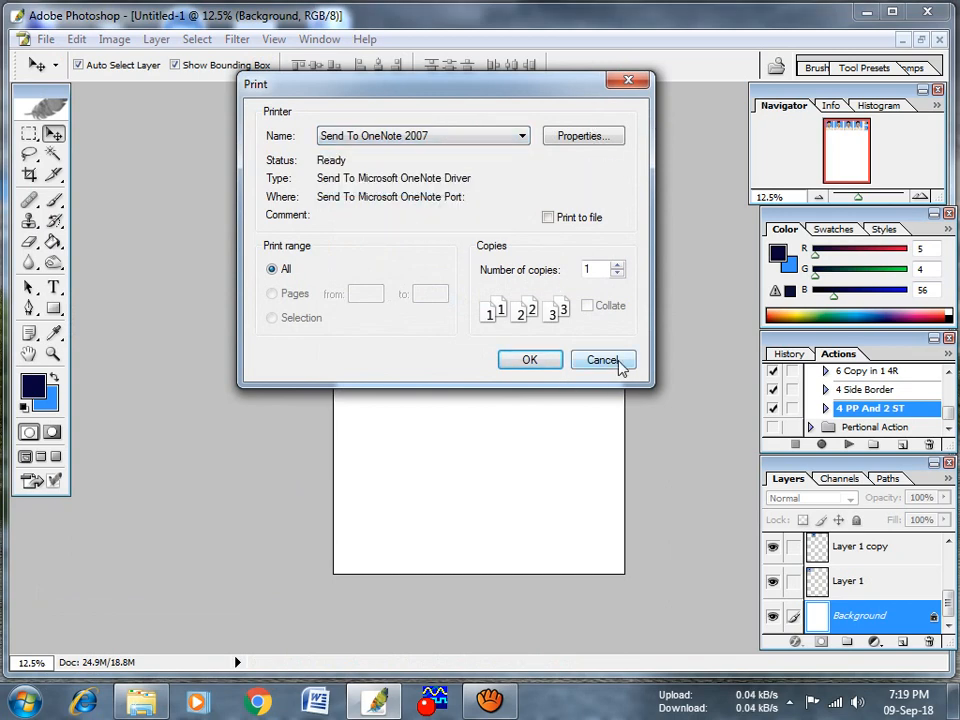
left_click(618, 366)
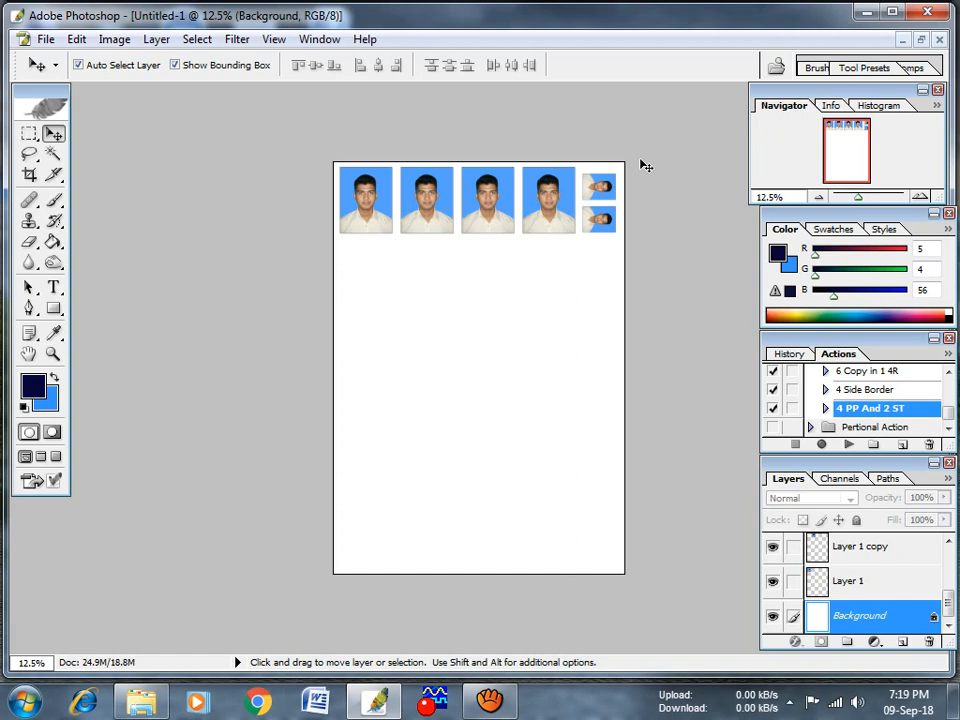
Close the A4 layout without saving, and close the source portrait document as well.
left_click(940, 40)
left_click(480, 276)
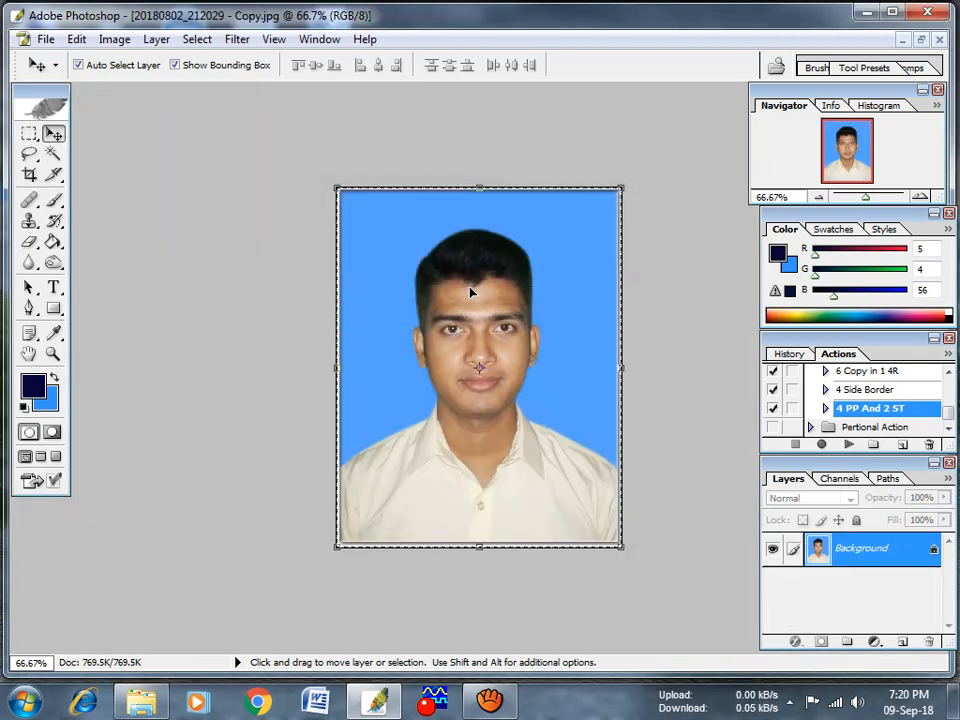
left_click(939, 39)
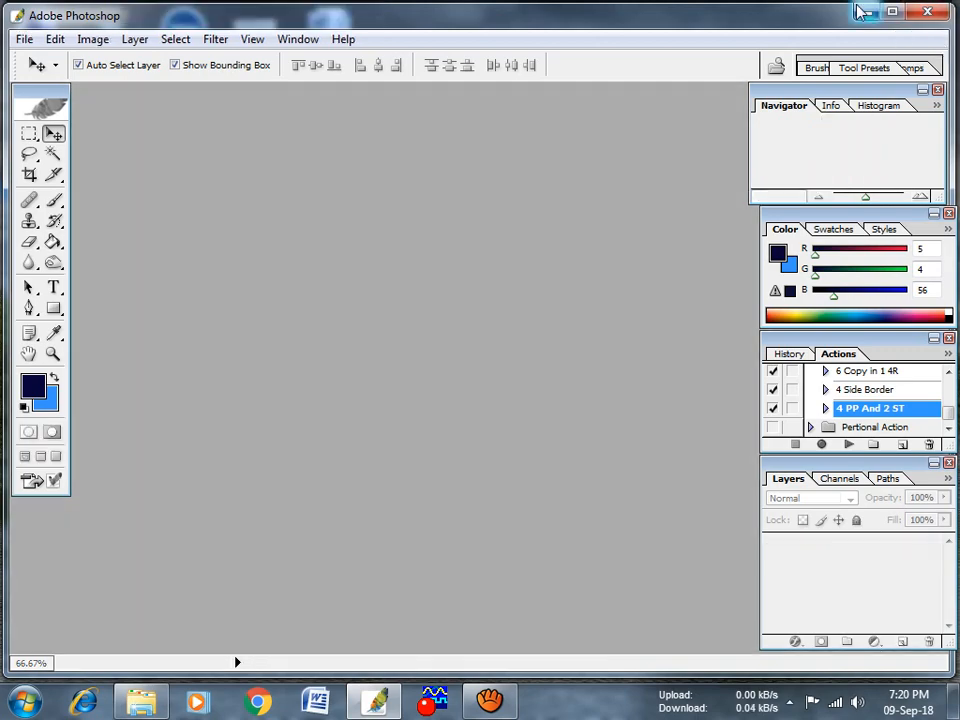
Open the portrait 20180802_212029 from the desktop, run the "4 PP And 2 ST" action on it, and maximize the generated page.
left_click(862, 12)
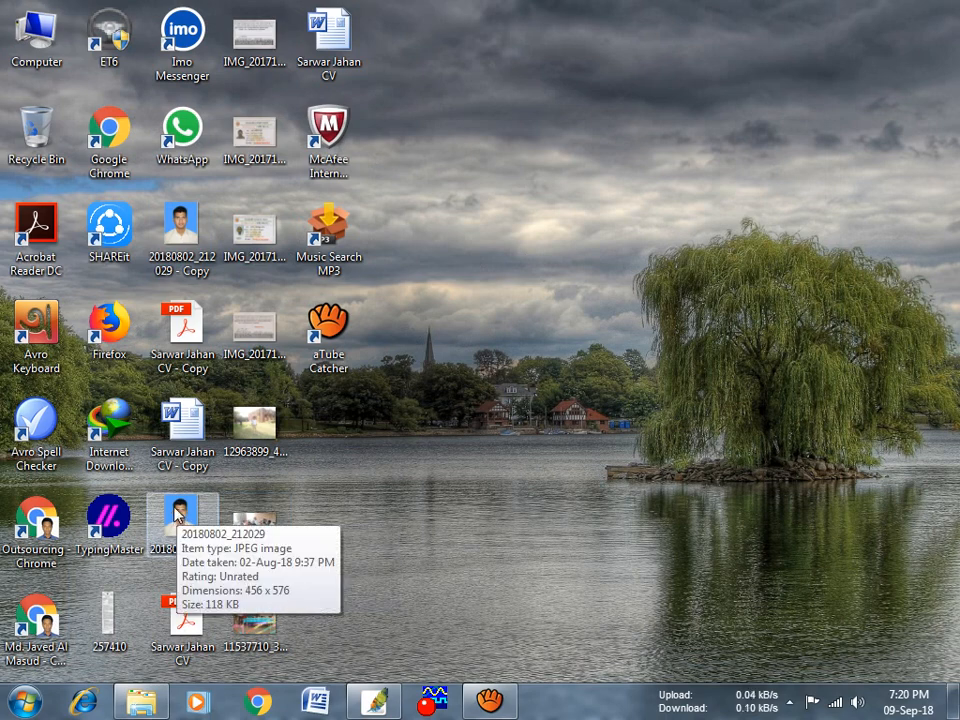
left_click_drag(175, 513, 418, 322)
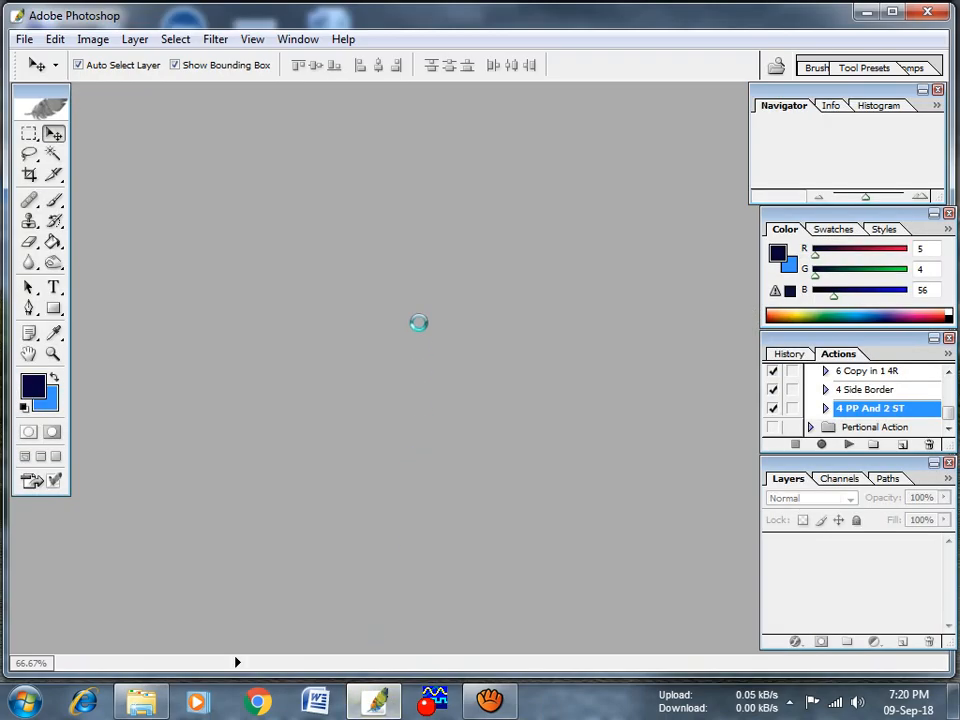
left_click(328, 101)
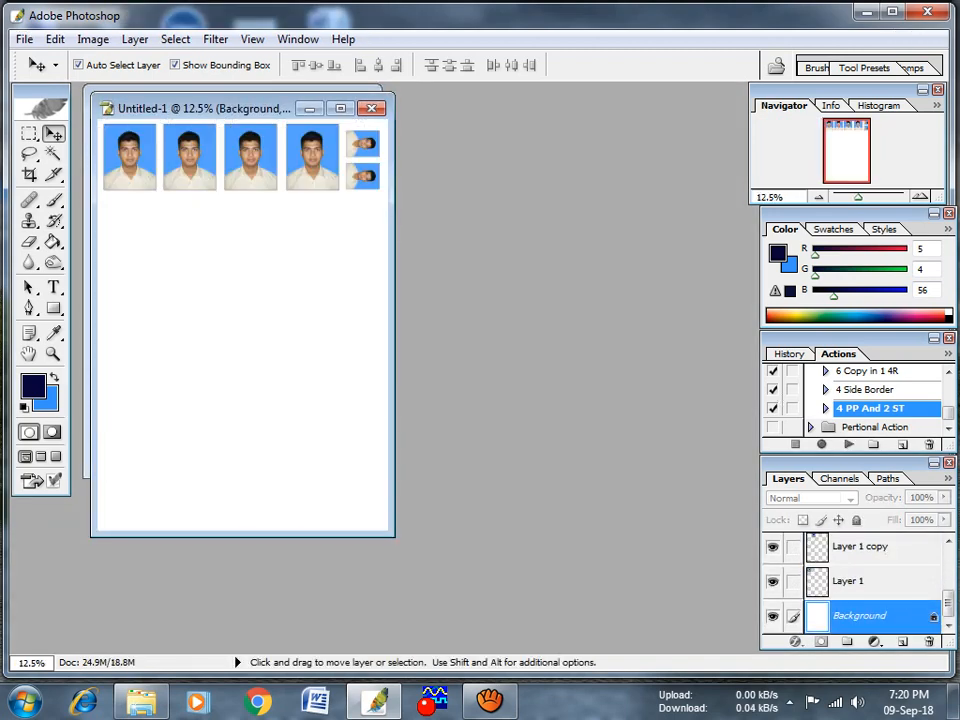
left_click(340, 108)
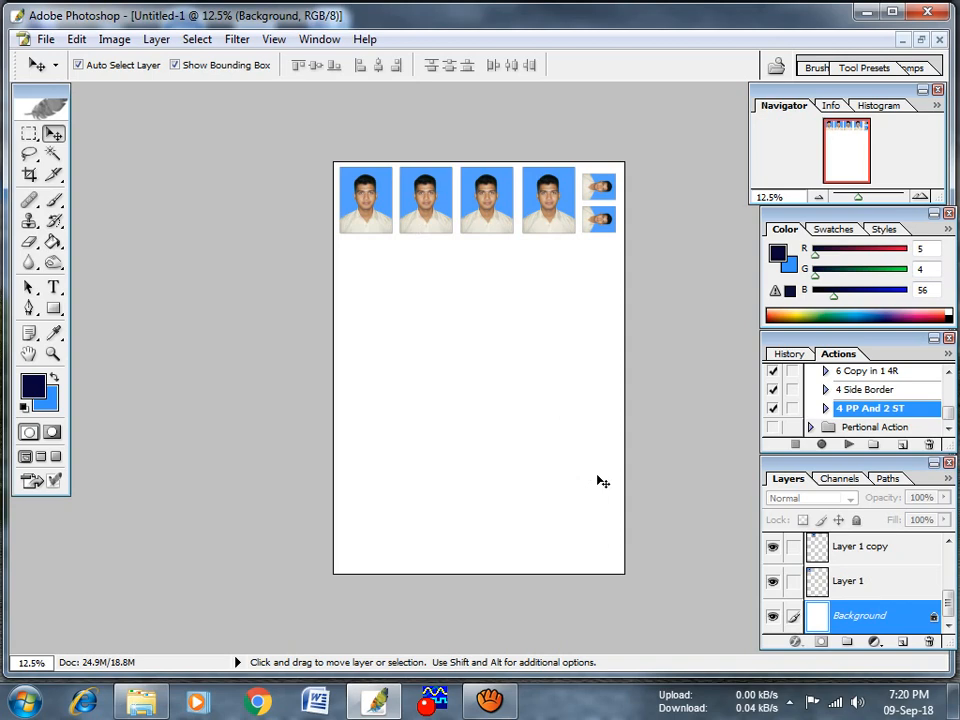
Close the generated A4 page without saving, close the portrait, and minimize the Photoshop window.
left_click(940, 39)
left_click(484, 280)
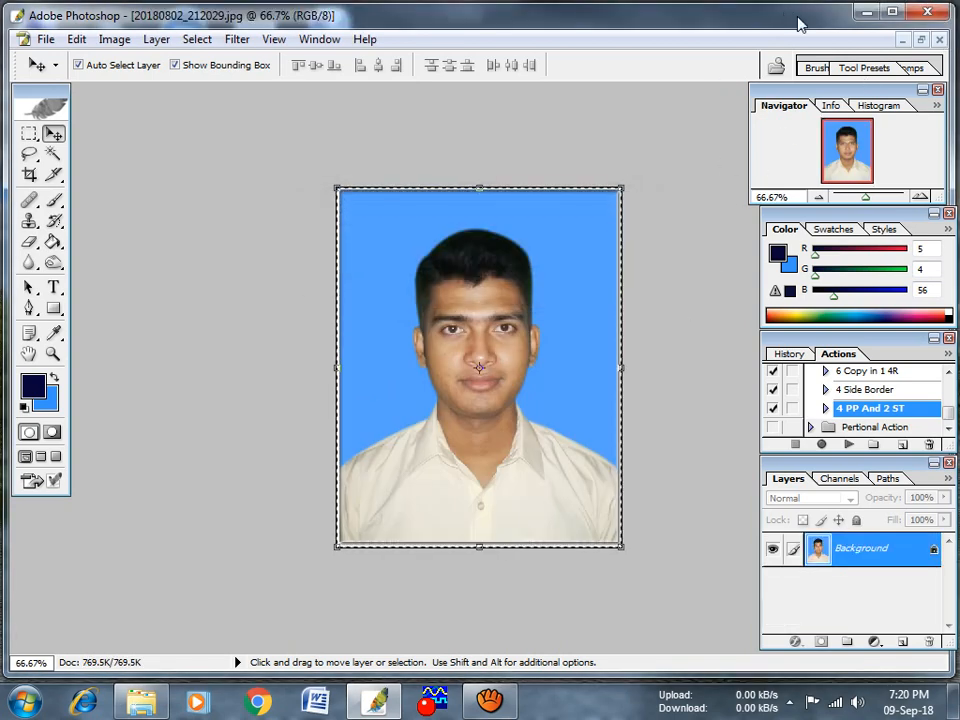
left_click(866, 13)
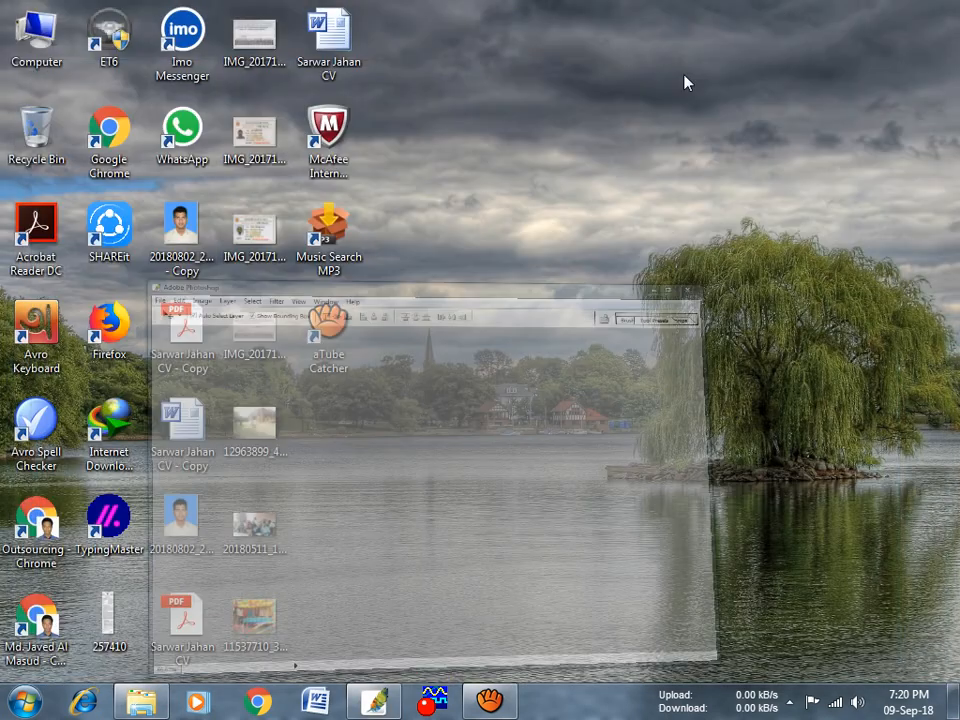
Open portrait 05 from the আমার ছবি folder under Memory Card on drive H: in Photoshop and maximize its document.
double_click(36, 32)
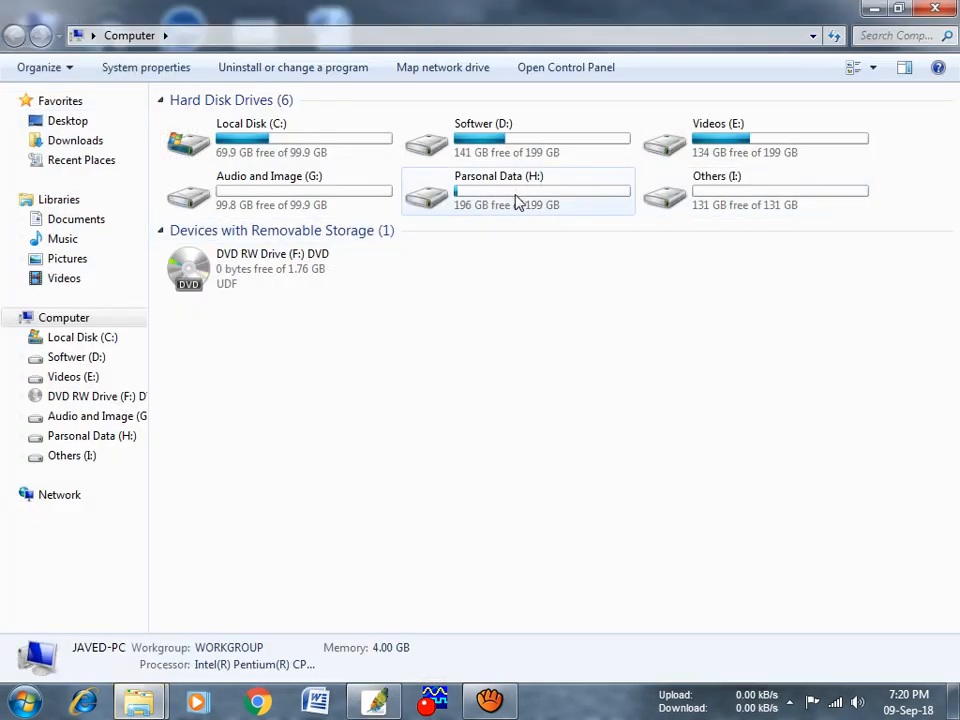
double_click(516, 200)
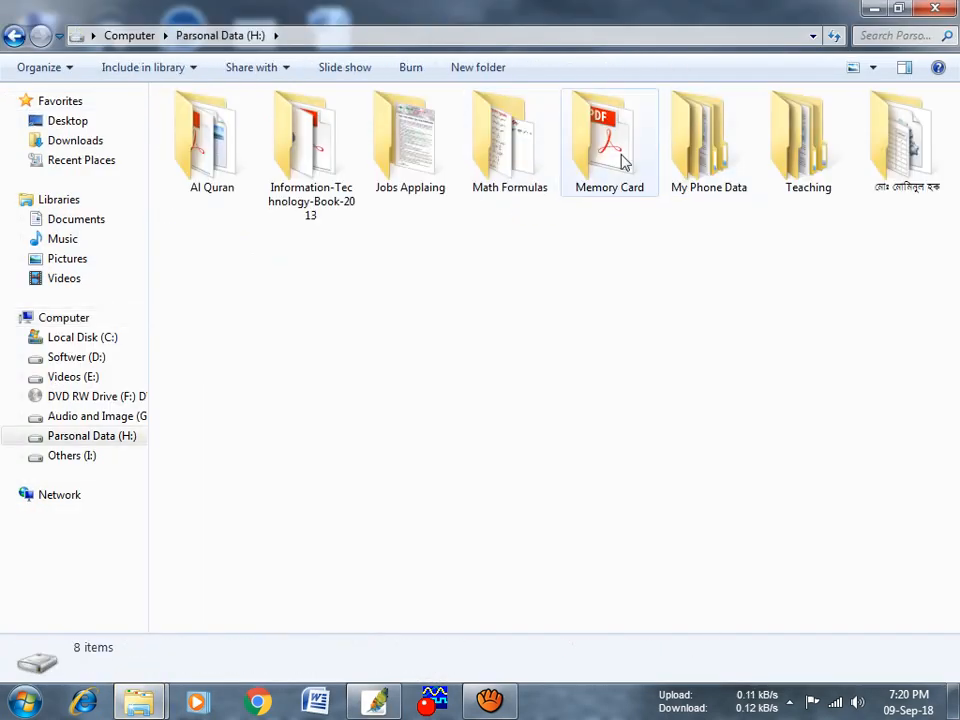
double_click(621, 156)
double_click(210, 280)
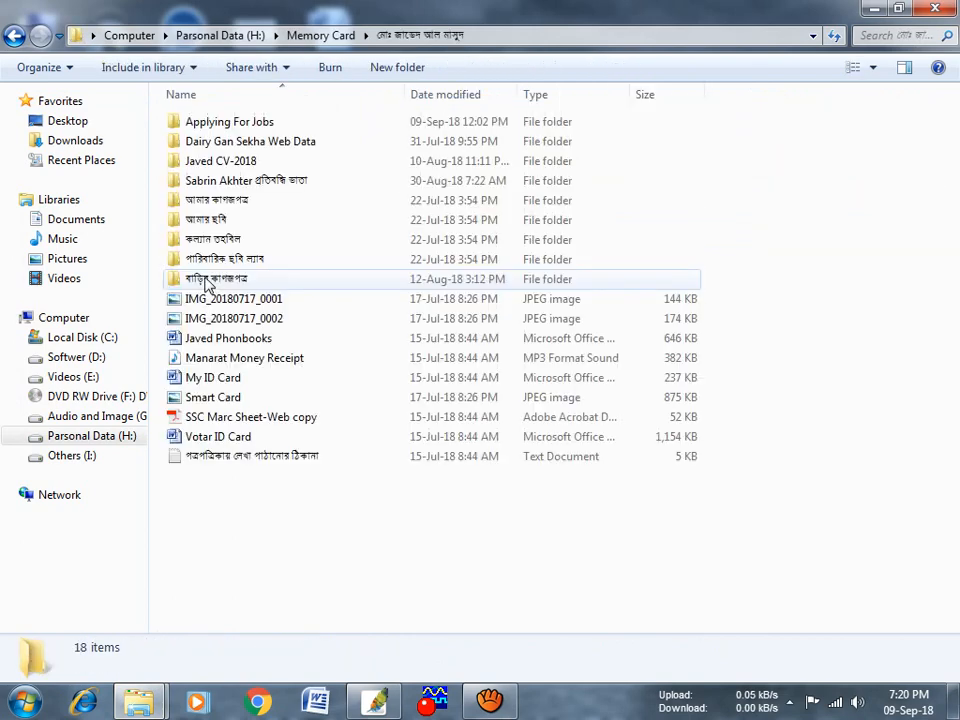
double_click(222, 220)
left_click(210, 362)
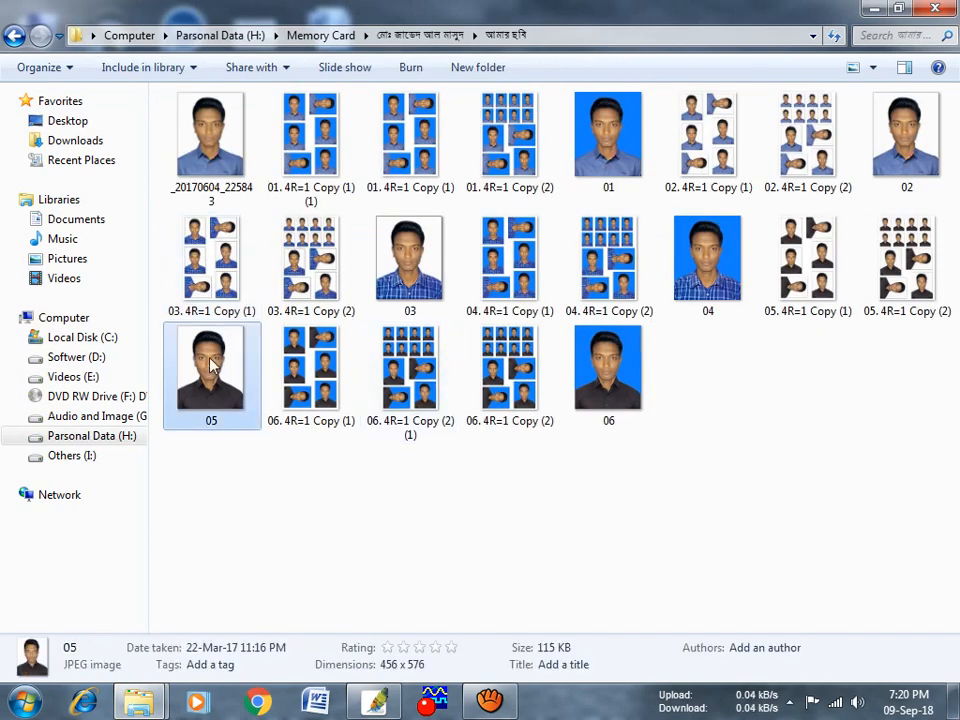
left_click_drag(210, 362, 367, 306)
left_click(327, 101)
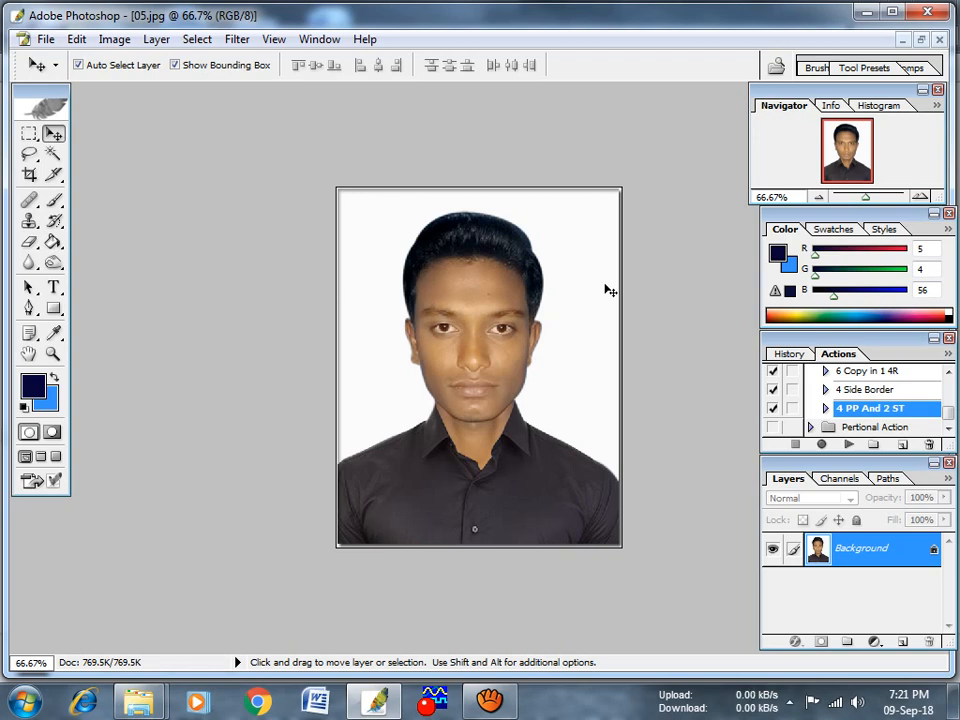
Run the "4 PP And 2 ST" action on portrait 05, maximize the generated page, and close both documents without saving.
key("F4")
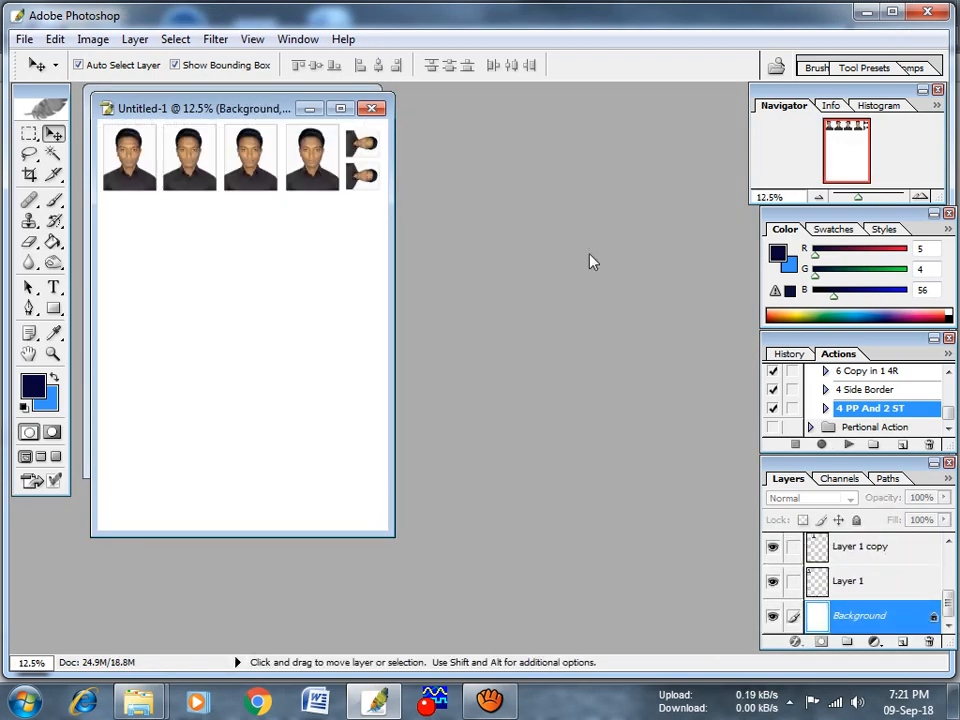
left_click(340, 108)
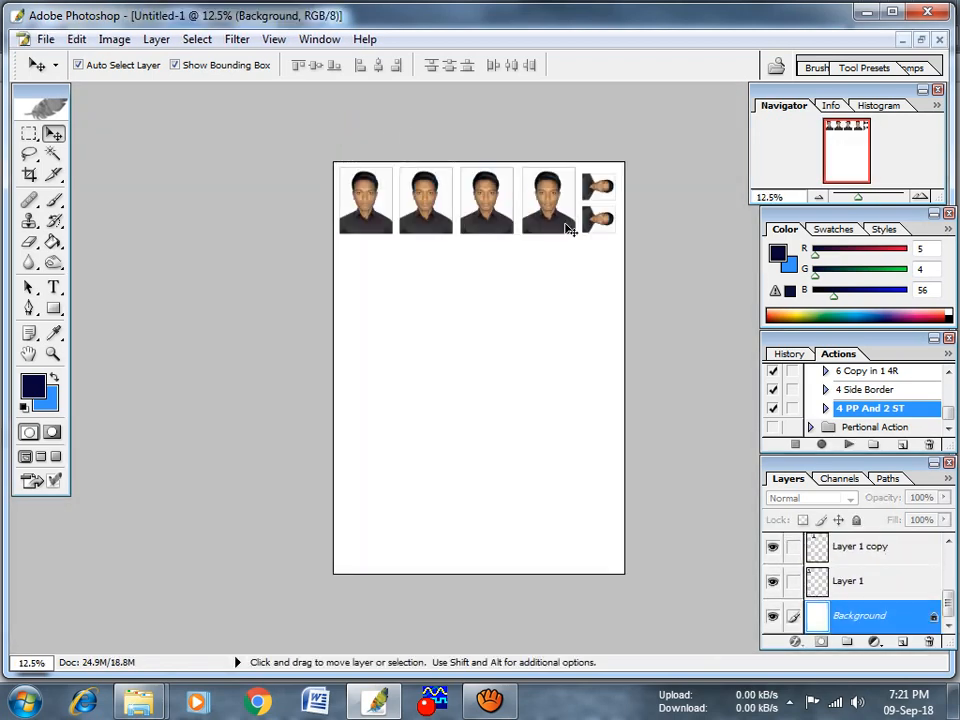
left_click(940, 40)
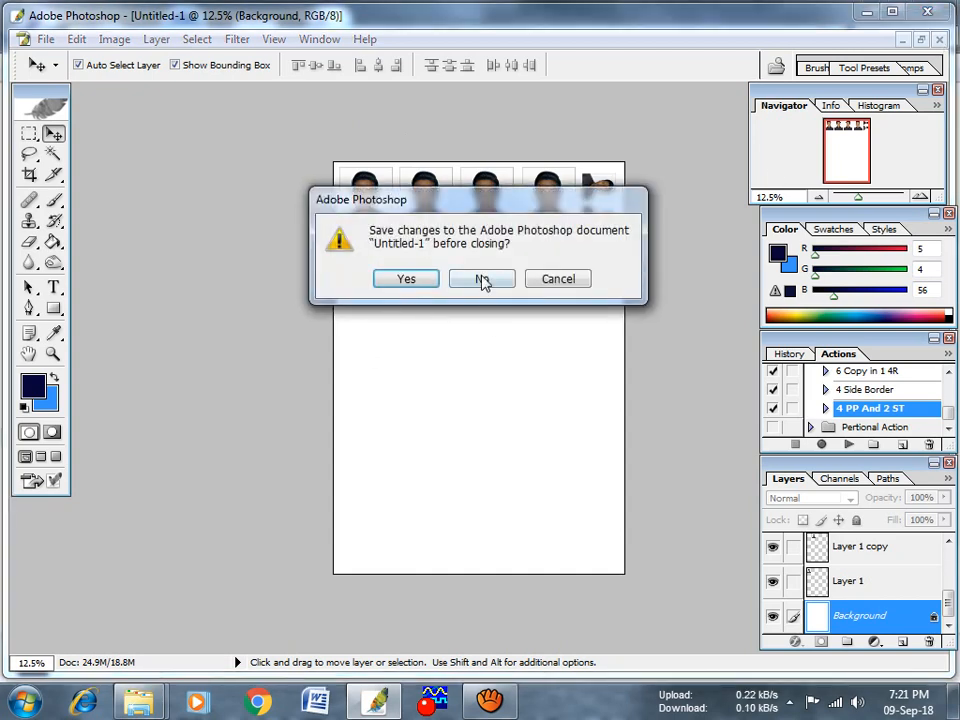
left_click(480, 279)
left_click(938, 40)
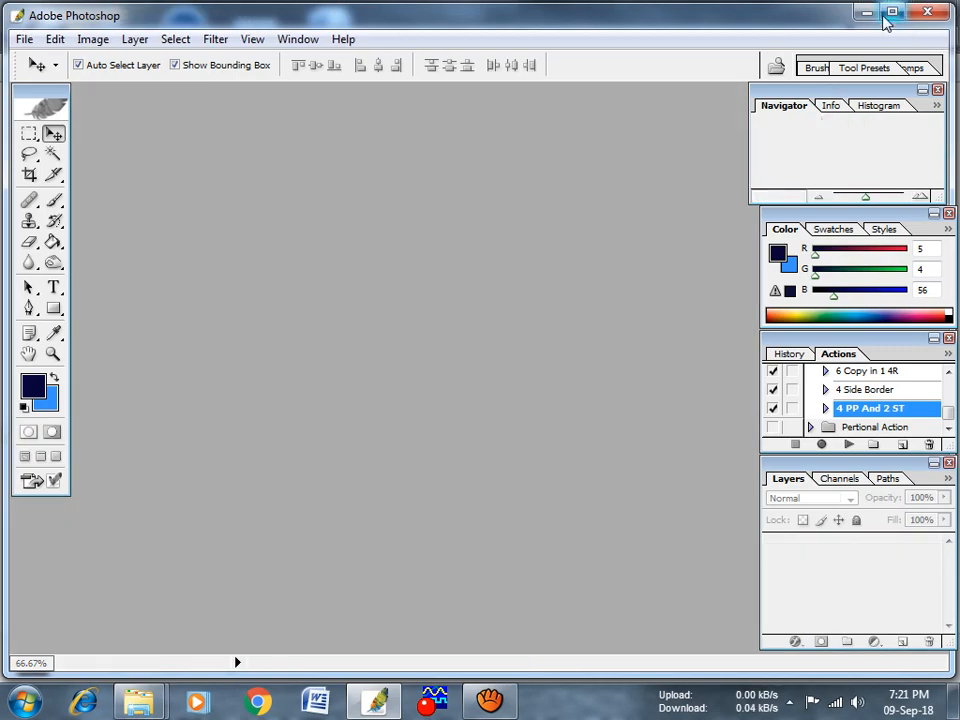
Minimize Photoshop, go back to the Memory Card folder, and minimize the file window to return to the desktop.
left_click(866, 12)
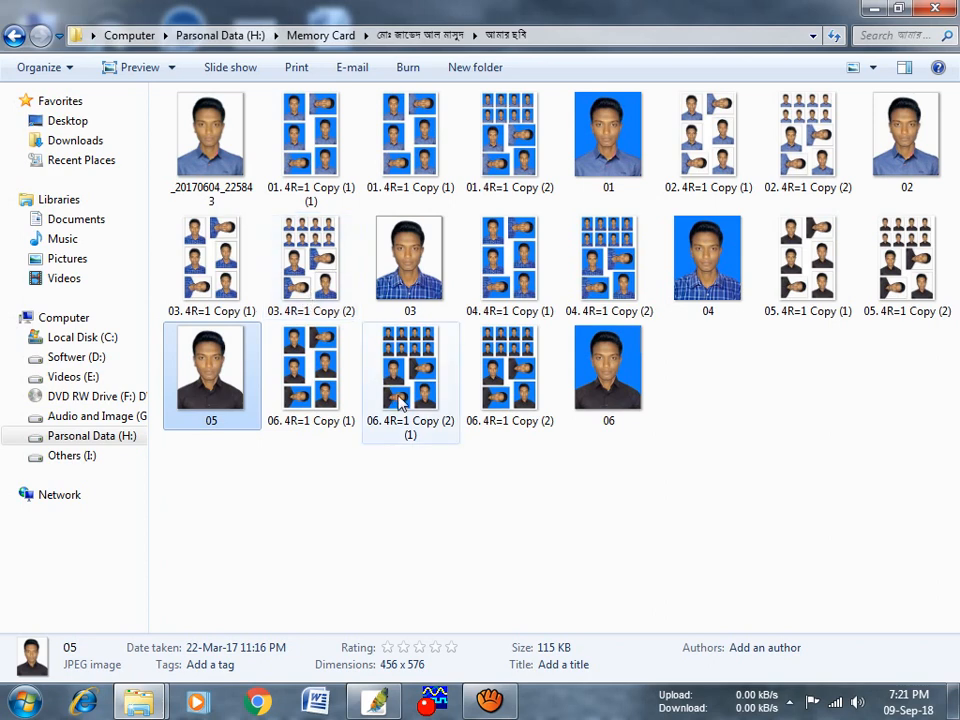
left_click(13, 36)
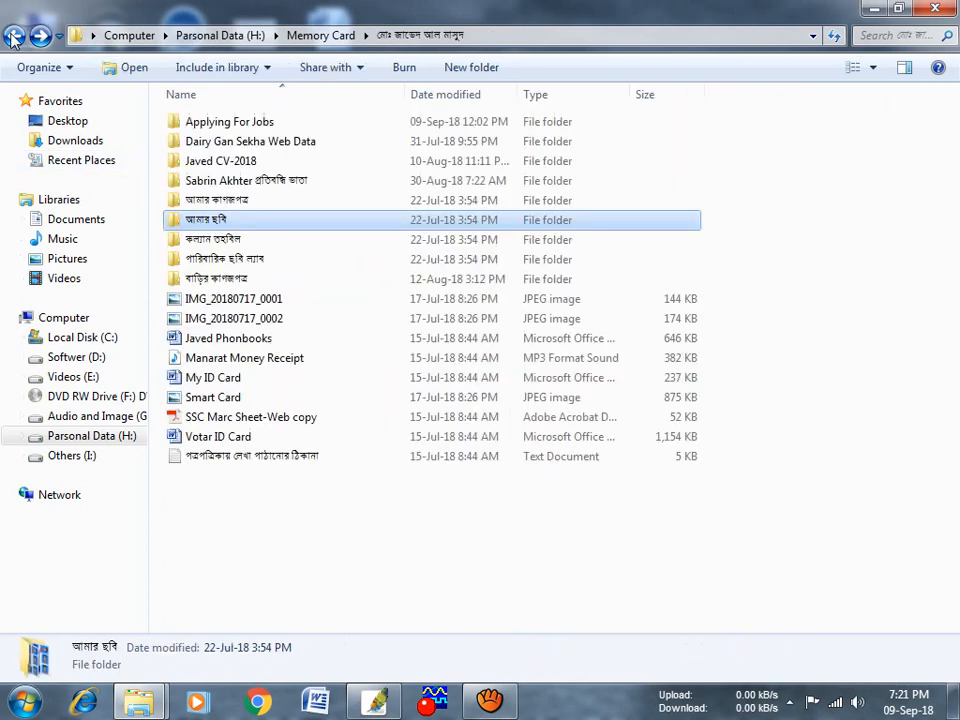
left_click(13, 36)
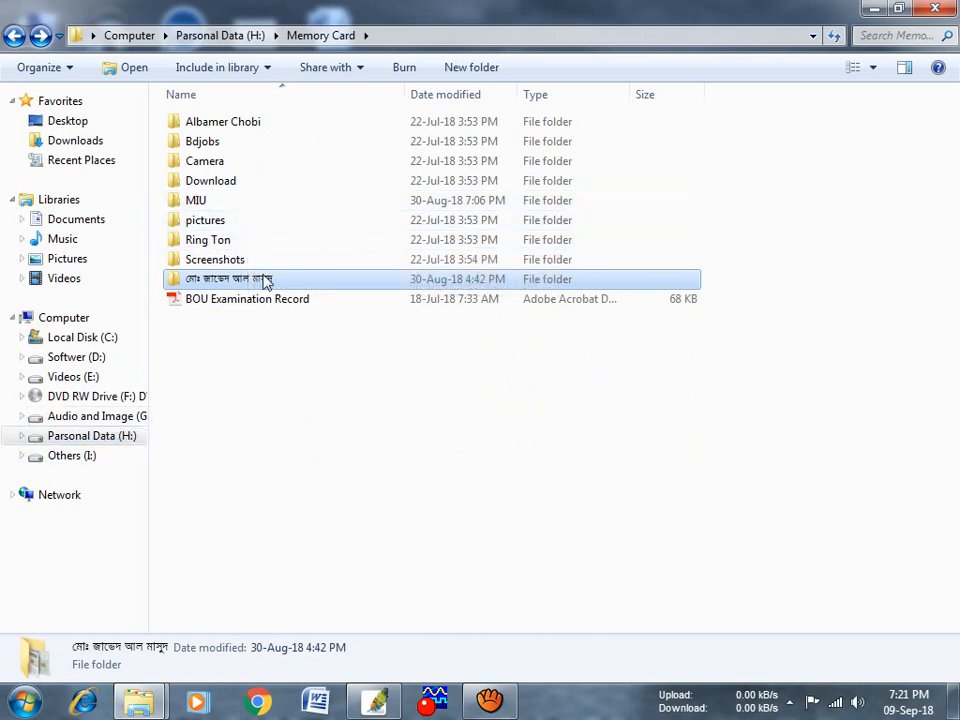
left_click(874, 9)
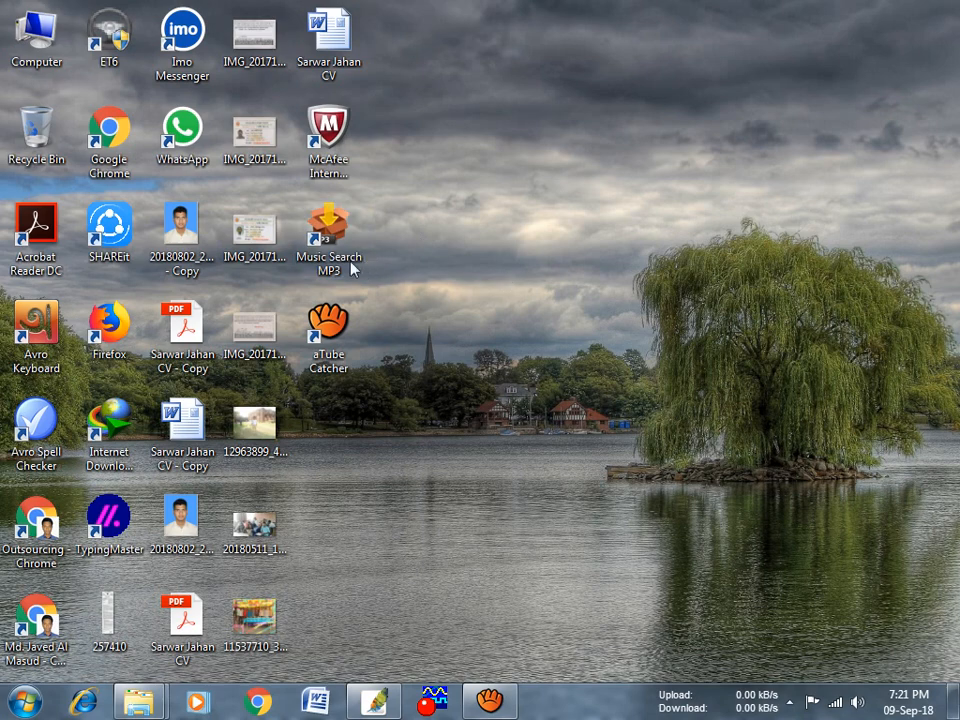
Open the ID card scan IMG_20171110_0012 from the desktop and set the Crop tool to 1.52 in wide by 1.92 in high.
left_click_drag(252, 140, 384, 307)
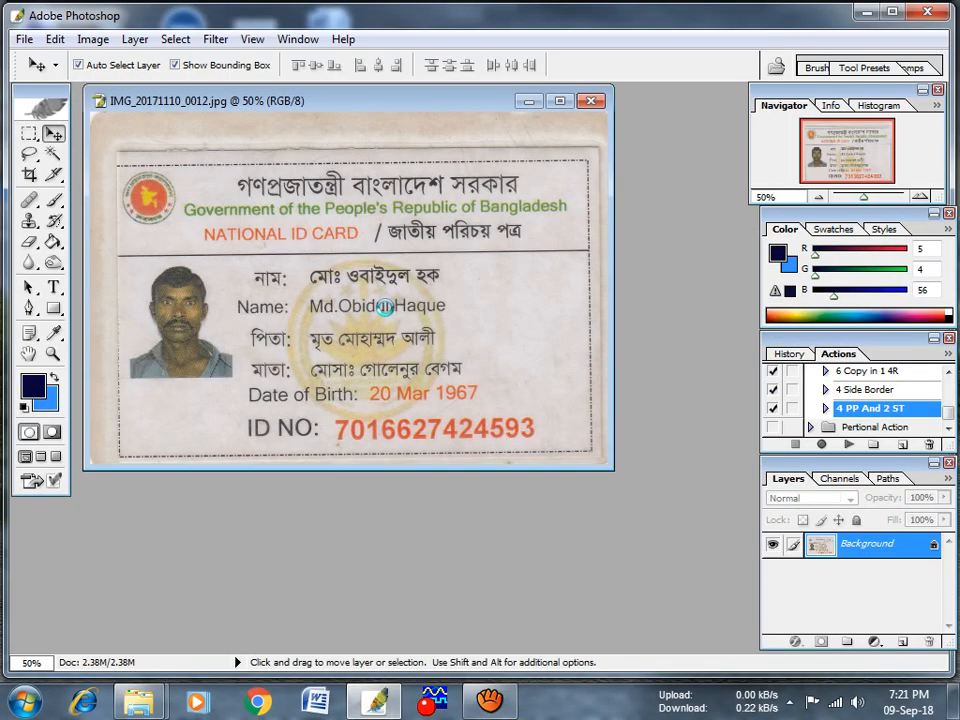
left_click(559, 101)
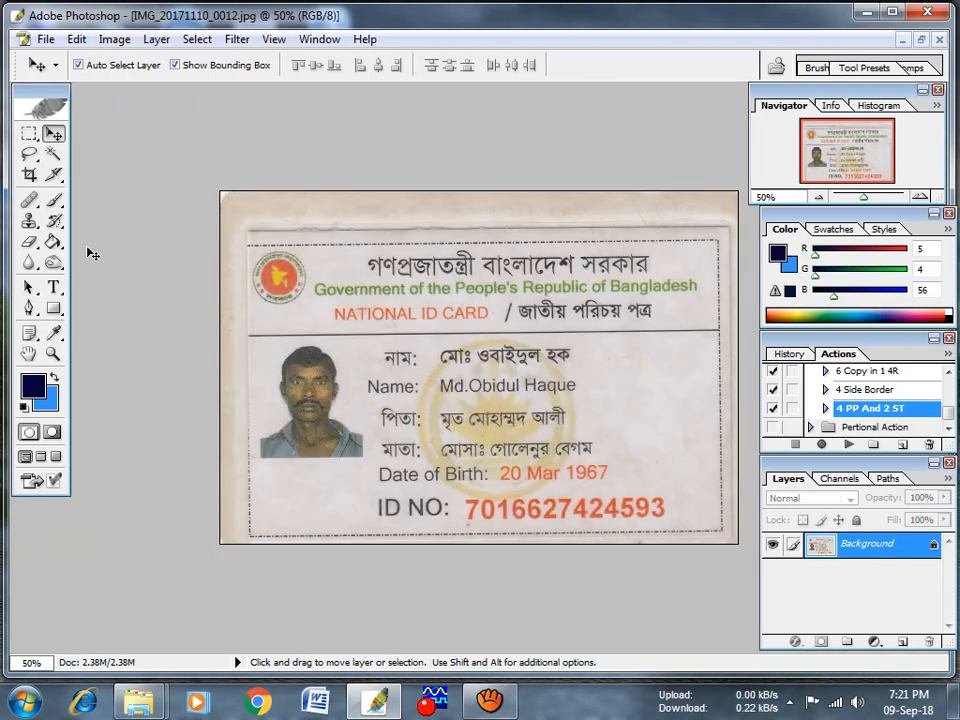
key("c")
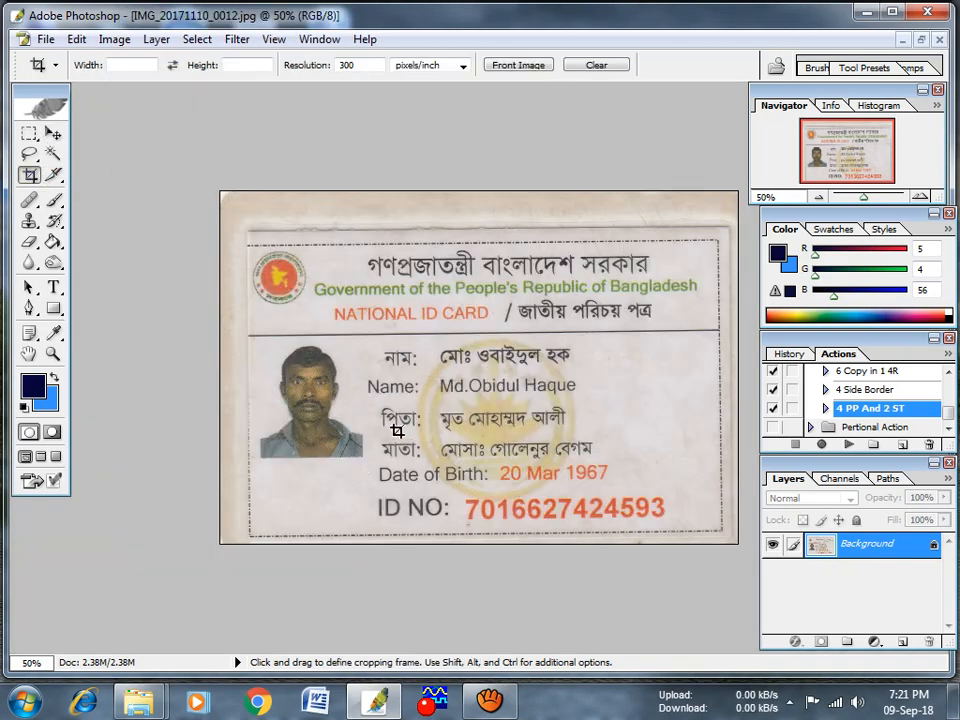
left_click(134, 65)
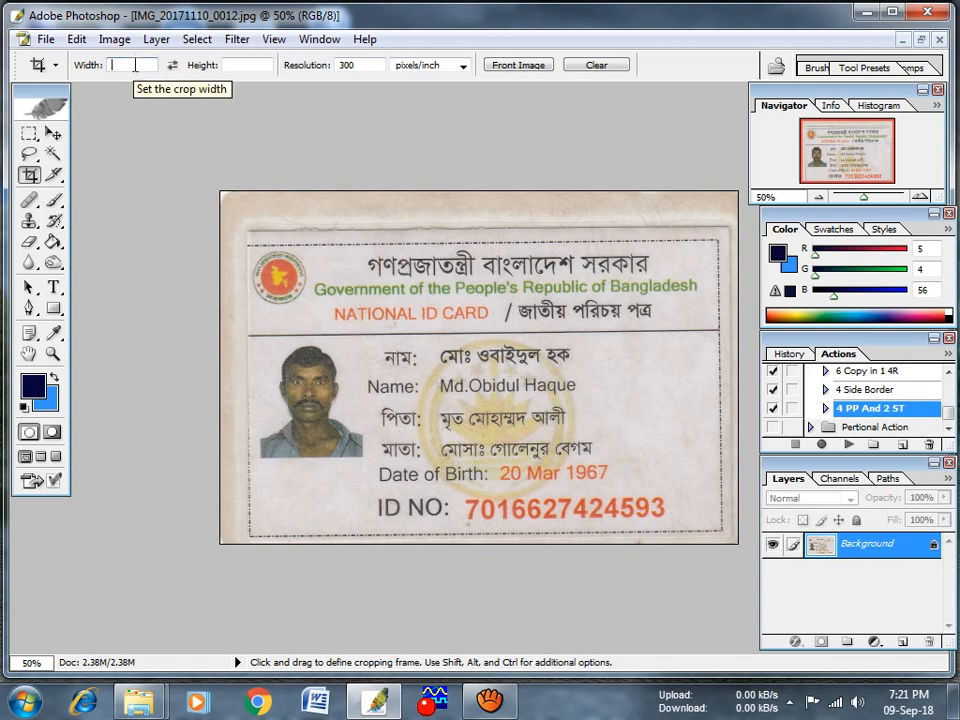
type("1.52")
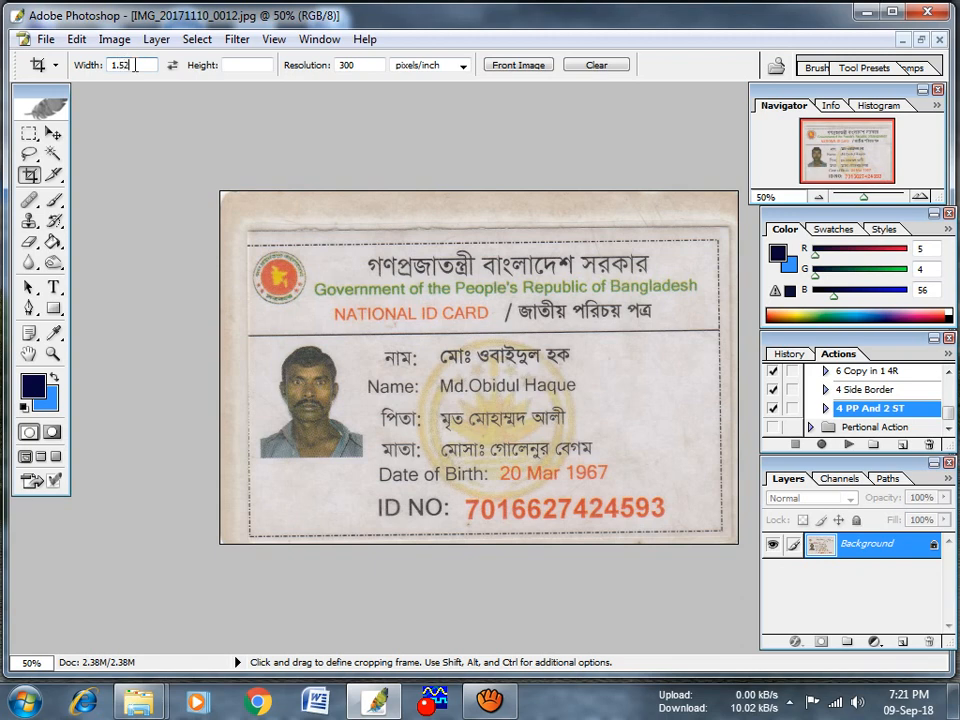
key("Tab")
key("Tab")
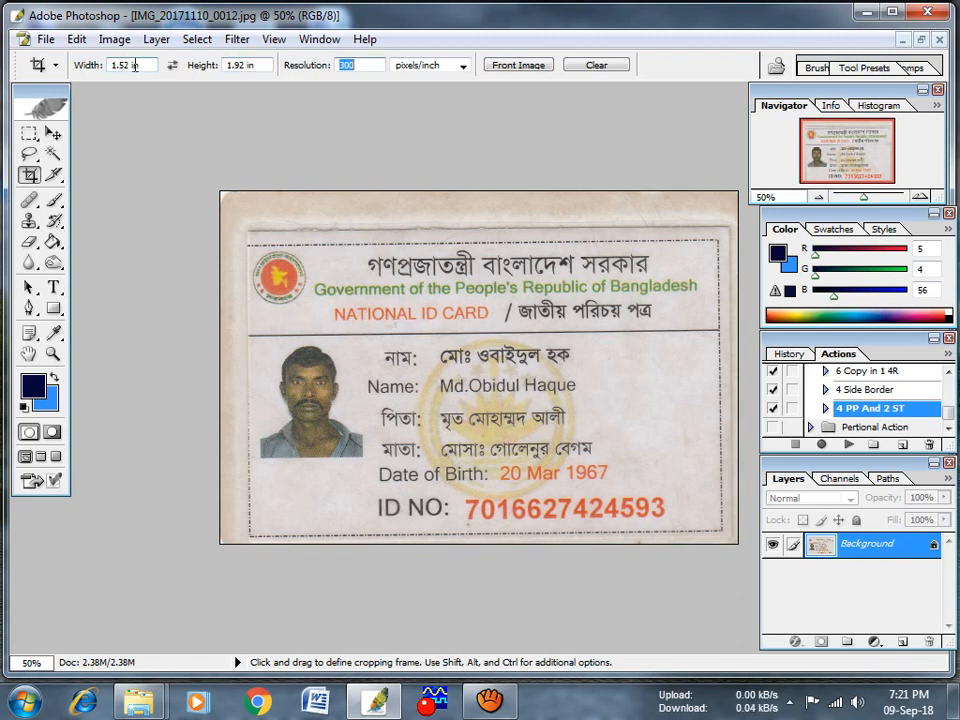
Crop the ID card scan to the holder's photo, widening the frame to include both shoulders, and fit the result on screen.
left_click(307, 357)
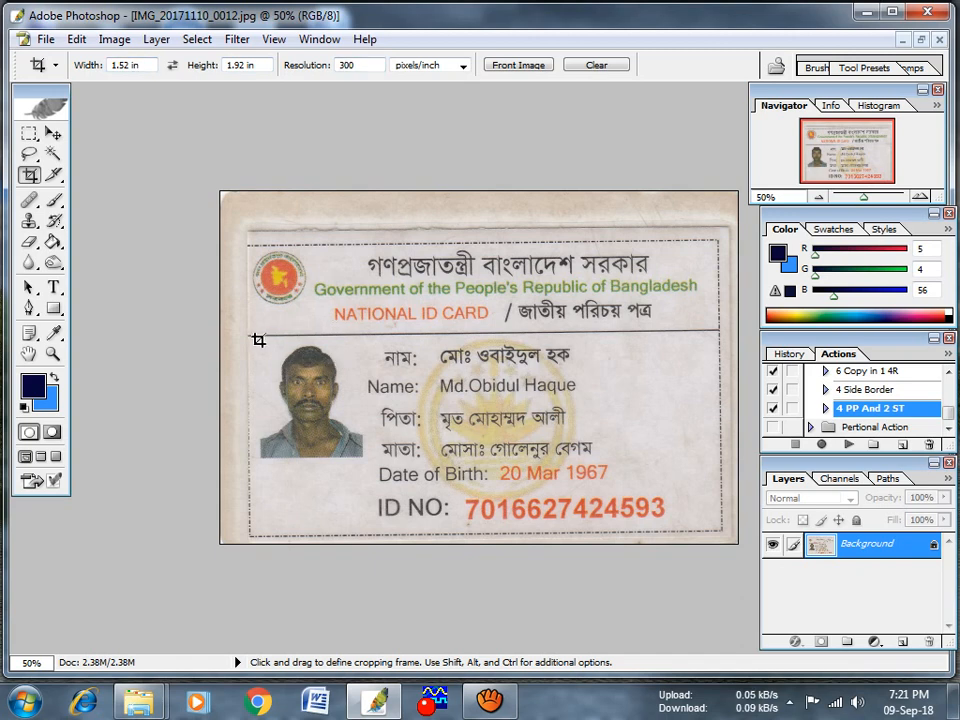
left_click_drag(258, 340, 357, 461)
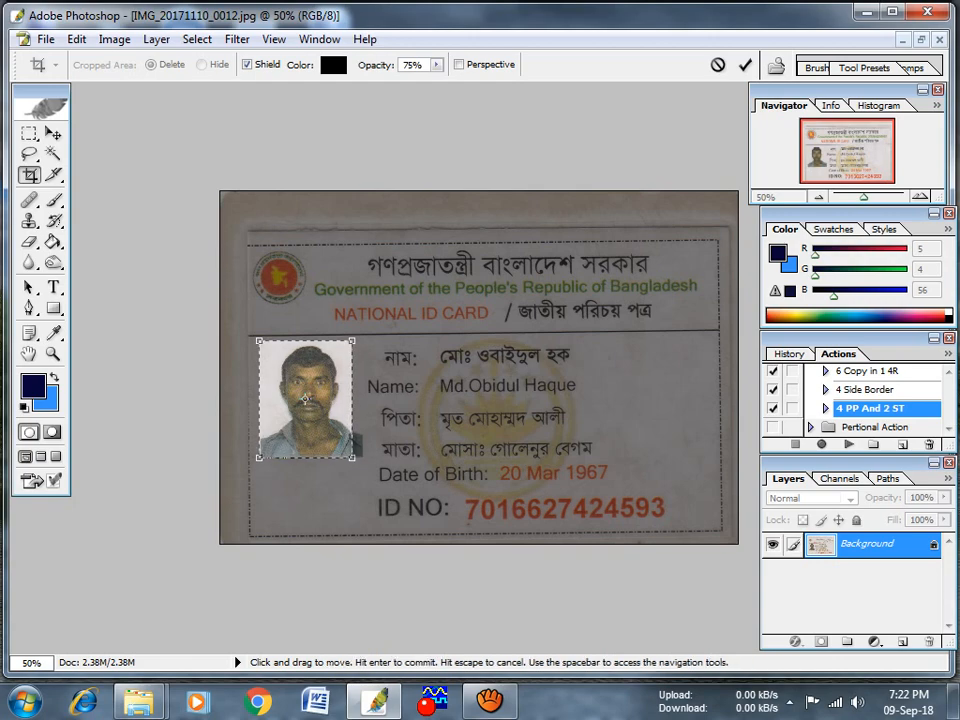
left_click_drag(354, 342, 362, 327)
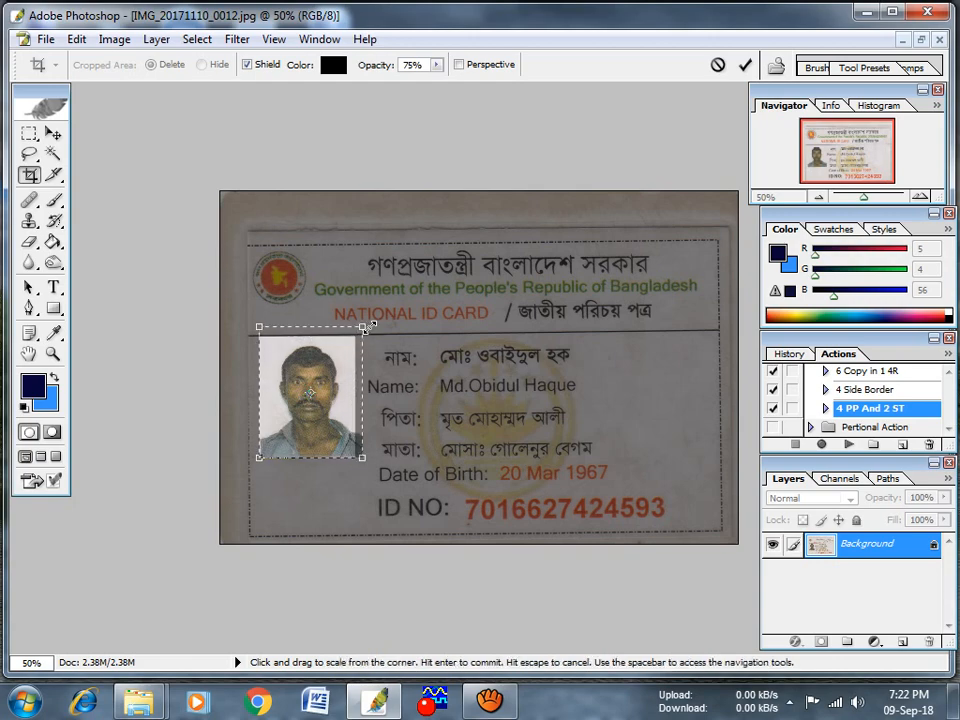
key("Return")
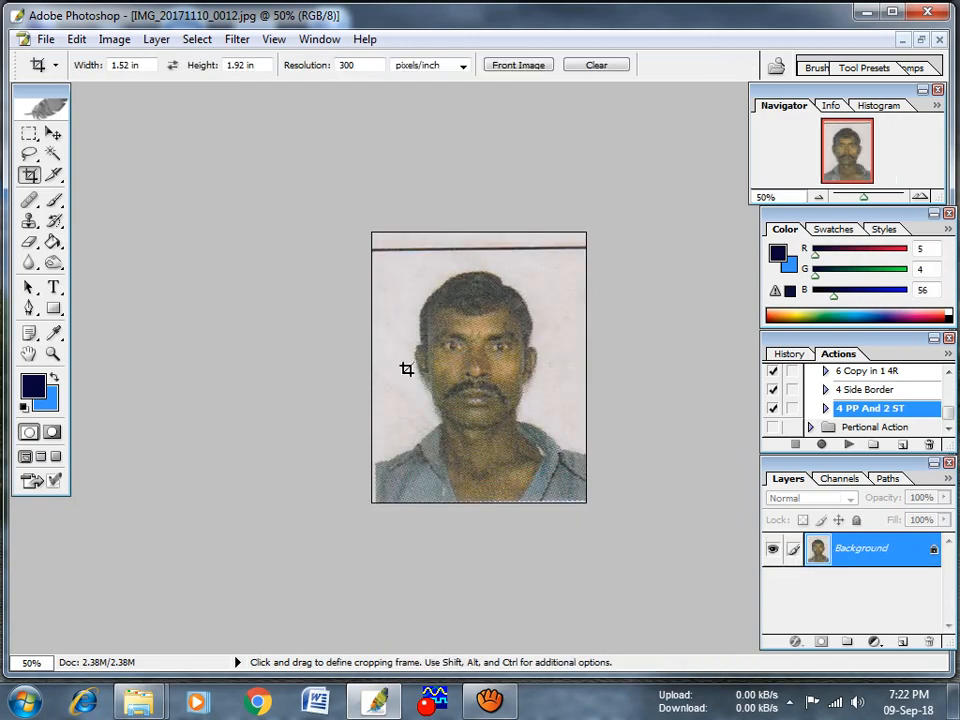
key("ctrl+0")
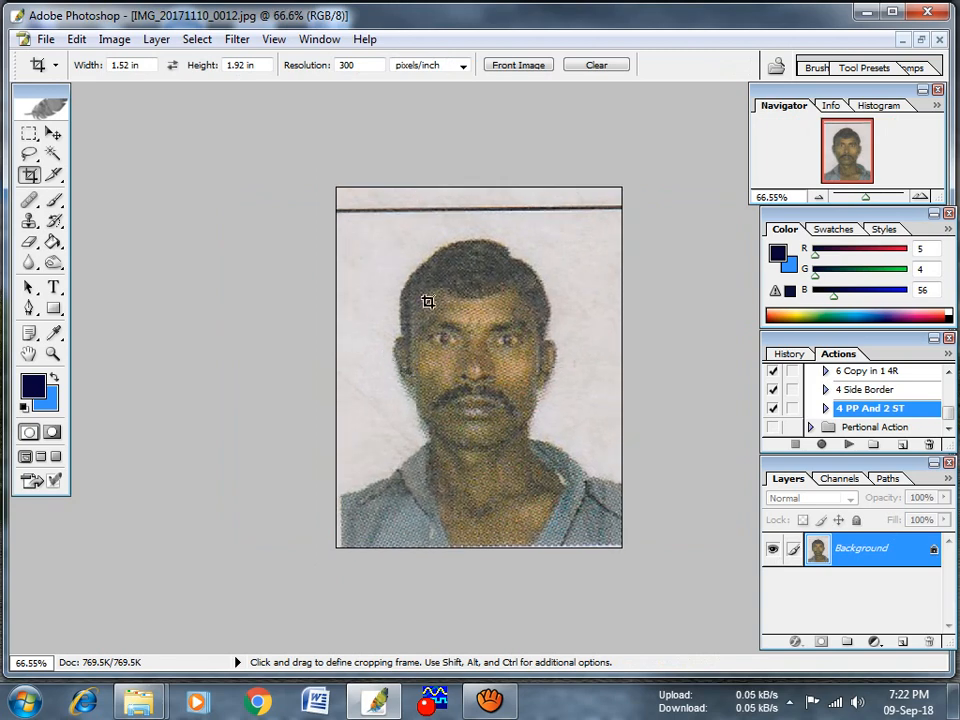
left_click(53, 154)
left_click(396, 223)
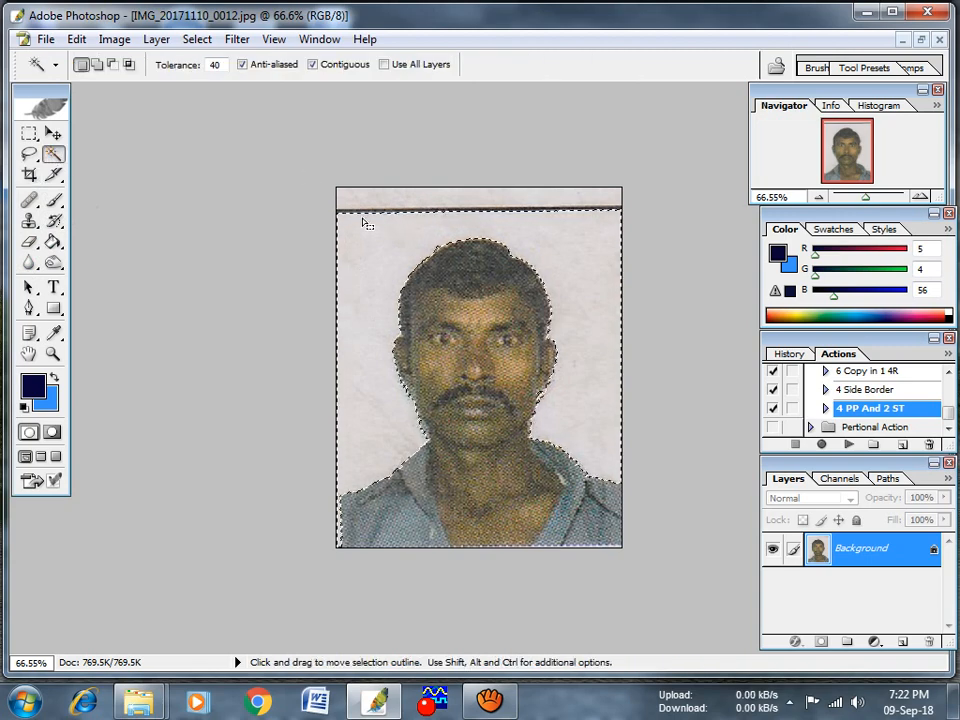
left_click(178, 210)
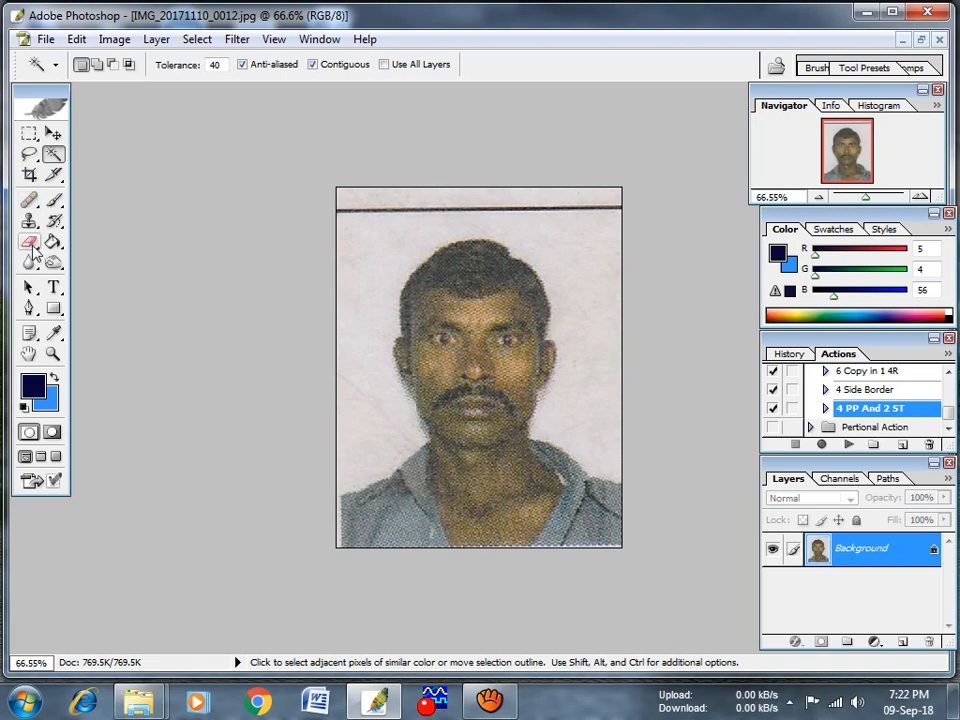
Run the "4 PP And 2 ST" action on the cropped ID photo with the Move tool active and maximize the generated page.
left_click(53, 133)
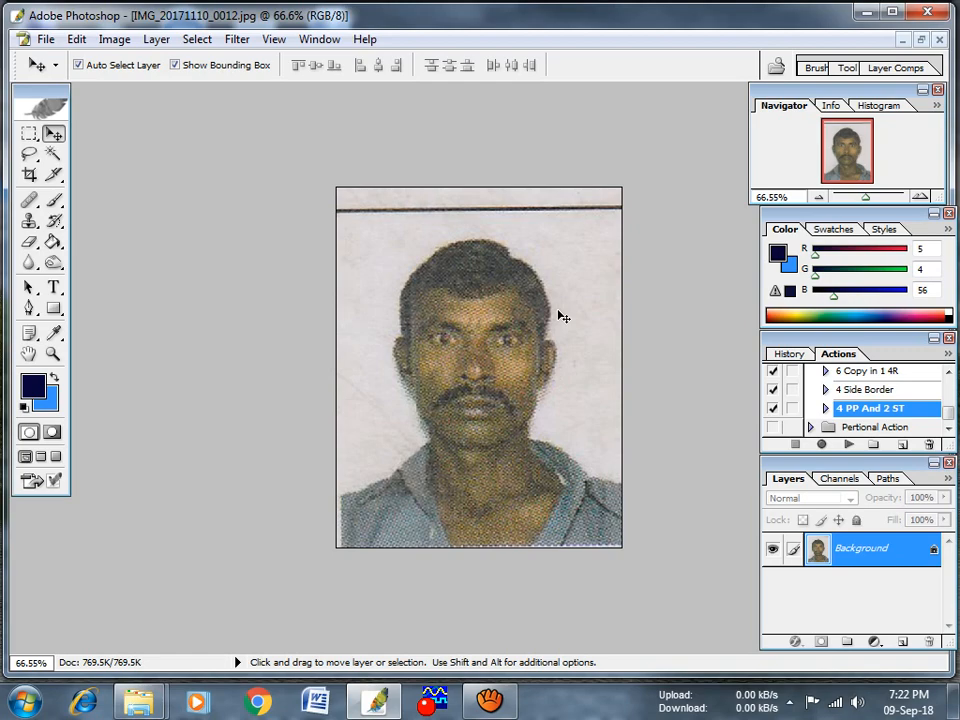
key("F4")
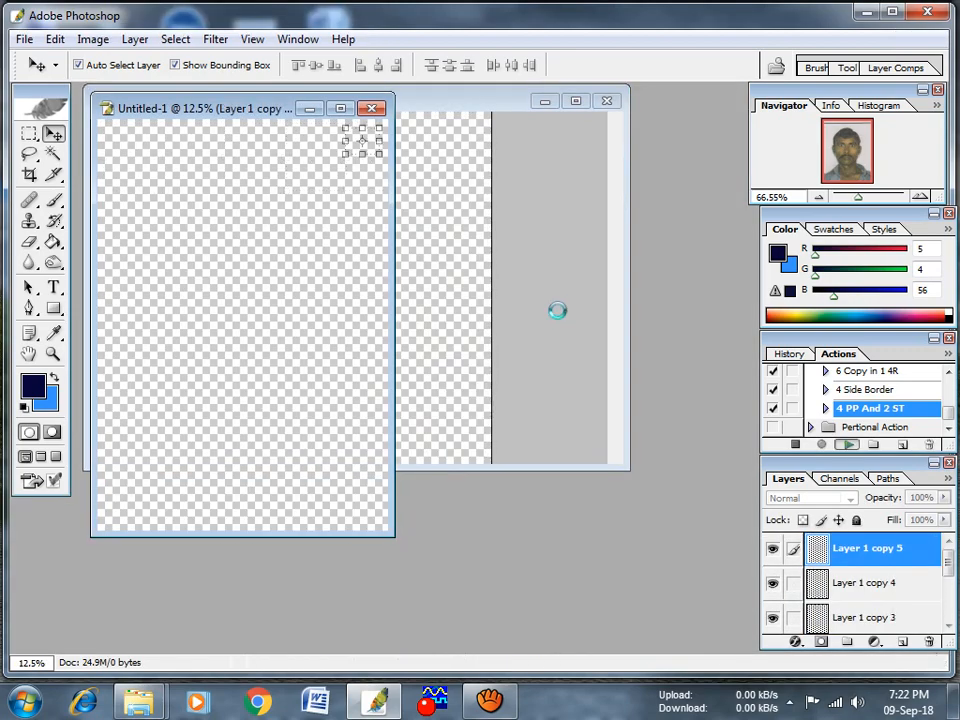
left_click(340, 108)
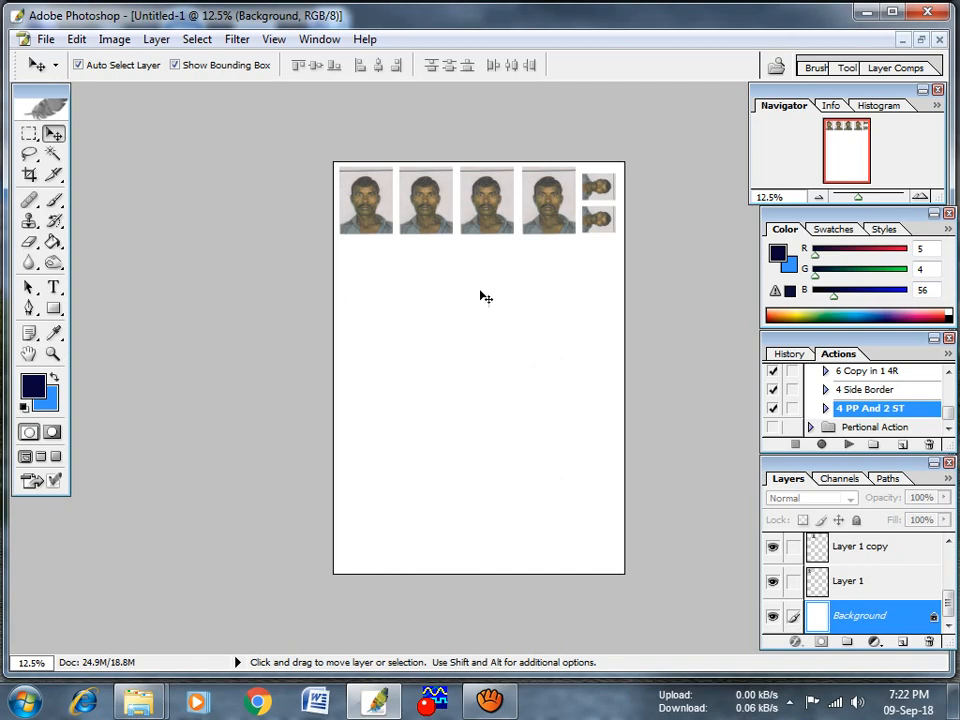
Open the print settings for the page of ID photos and cancel without printing.
left_click(43, 40)
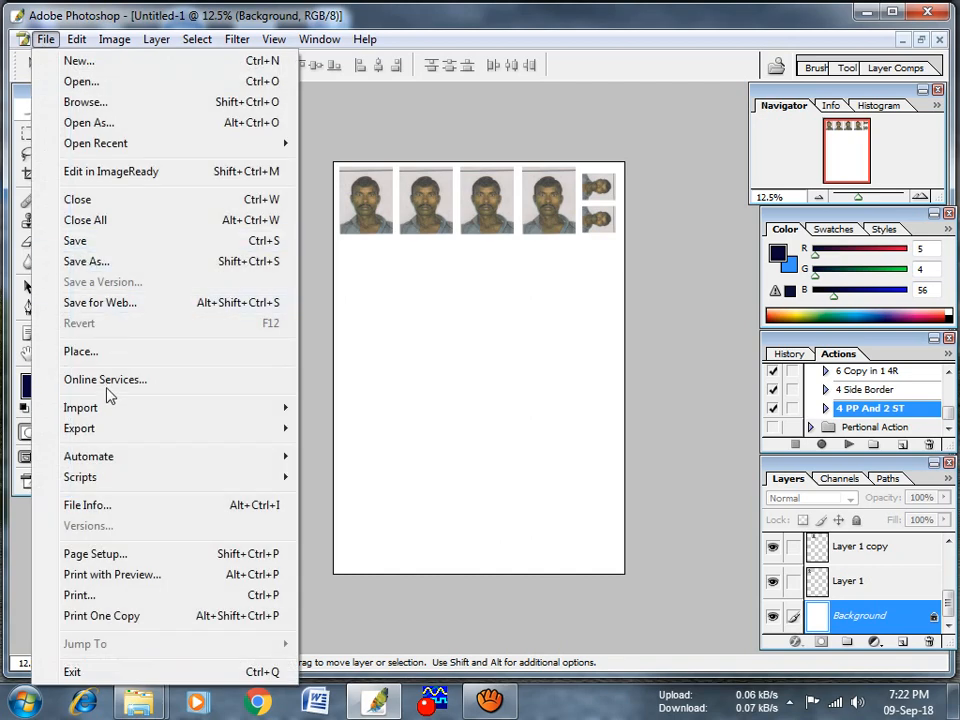
left_click(152, 597)
left_click(428, 280)
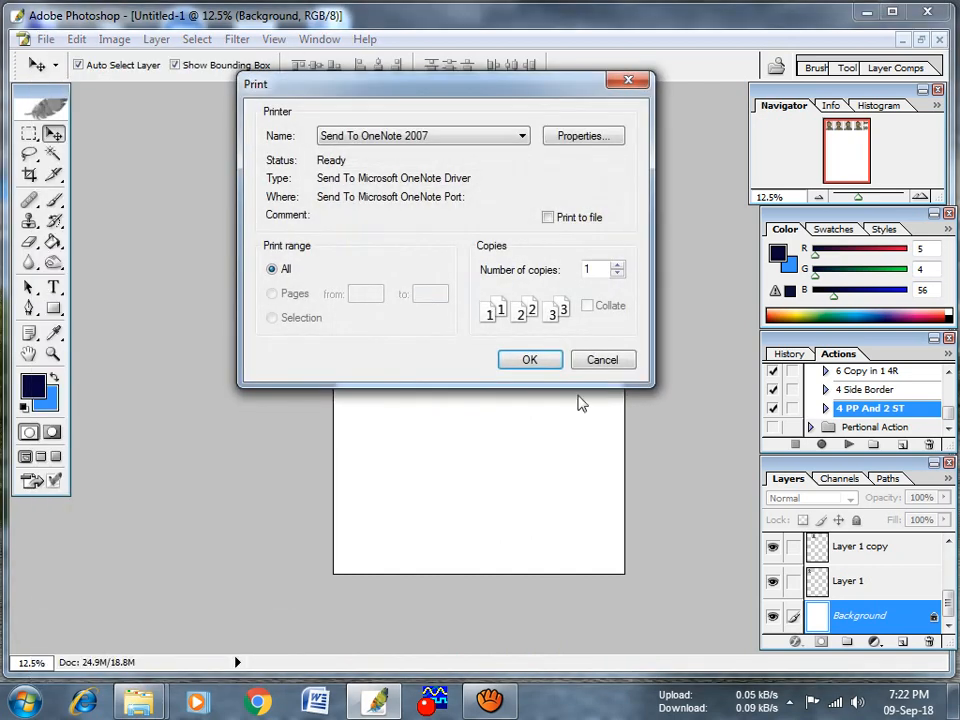
left_click(604, 360)
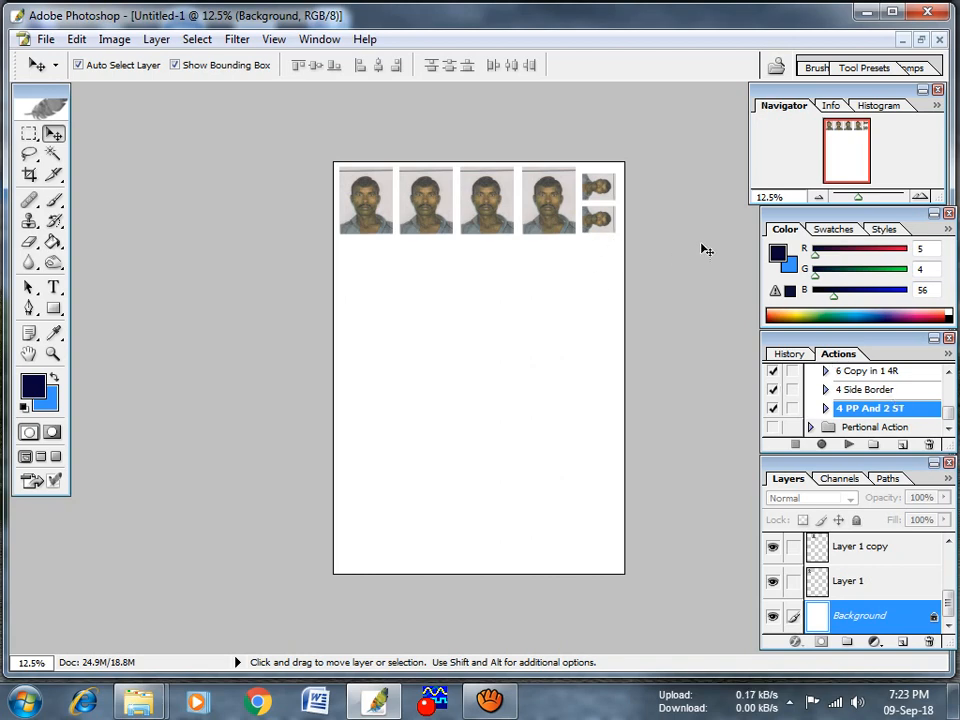
Close the generated page of ID photos and the cropped ID card scan without saving either one.
left_click(940, 40)
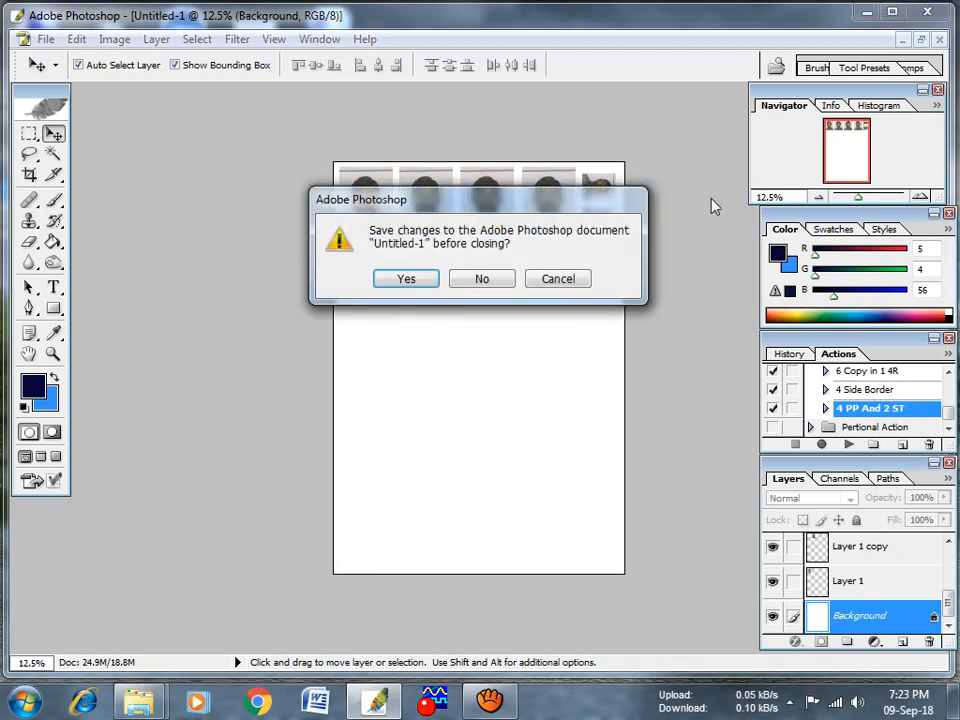
left_click(481, 277)
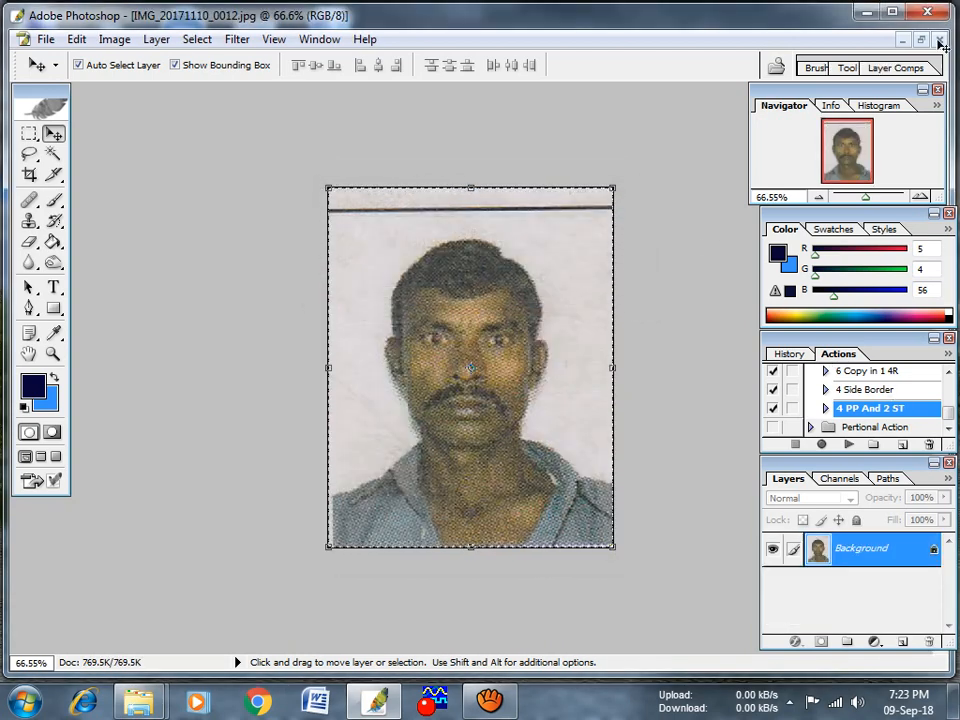
left_click(940, 40)
left_click(469, 290)
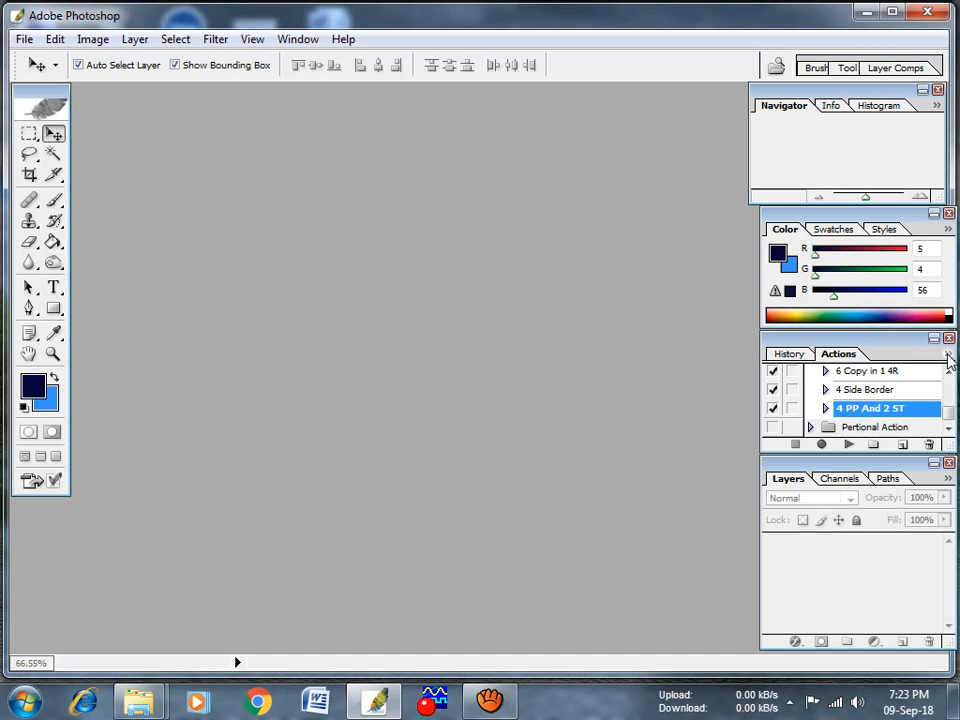
Collapse the Default Actions.atn set in the list of actions and check whether the Save Actions command is available.
scroll(816, 392, "up", 5)
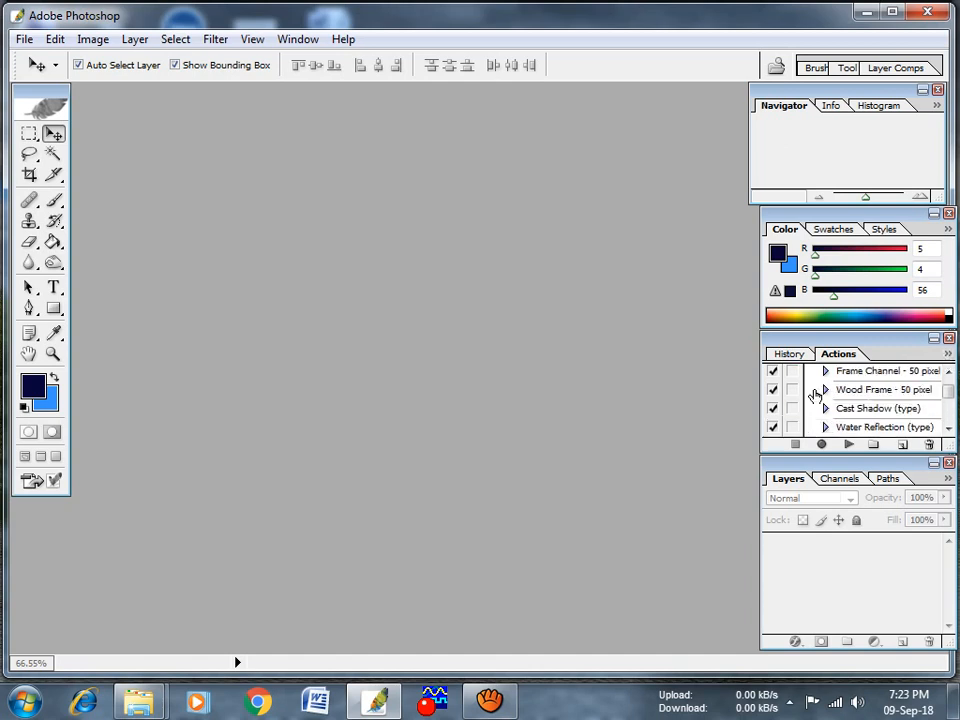
scroll(816, 392, "up", 2)
left_click(810, 372)
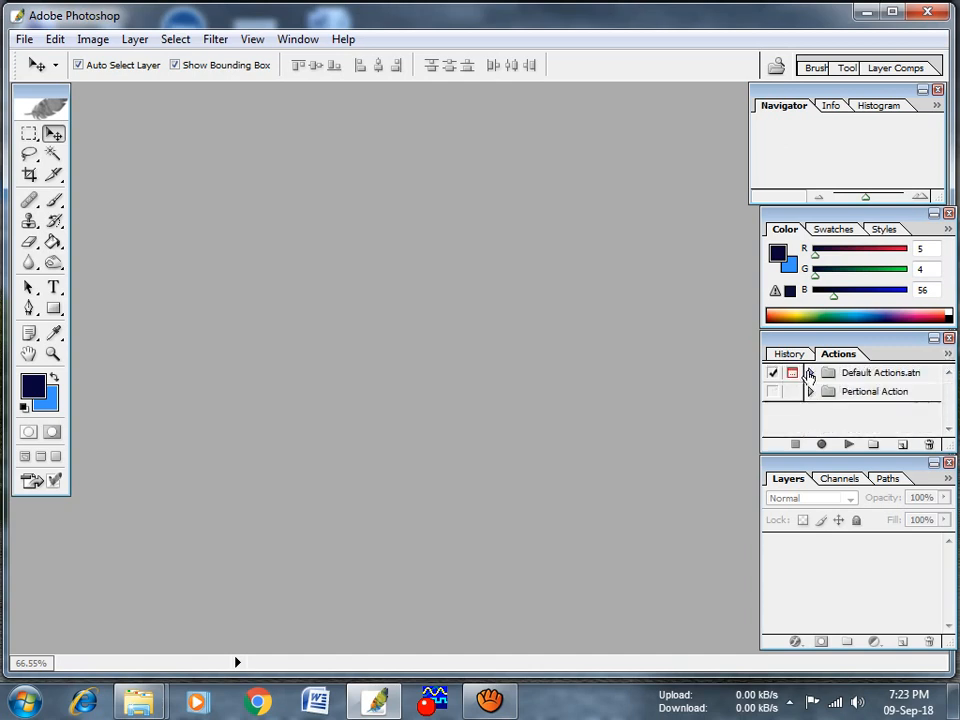
left_click(948, 357)
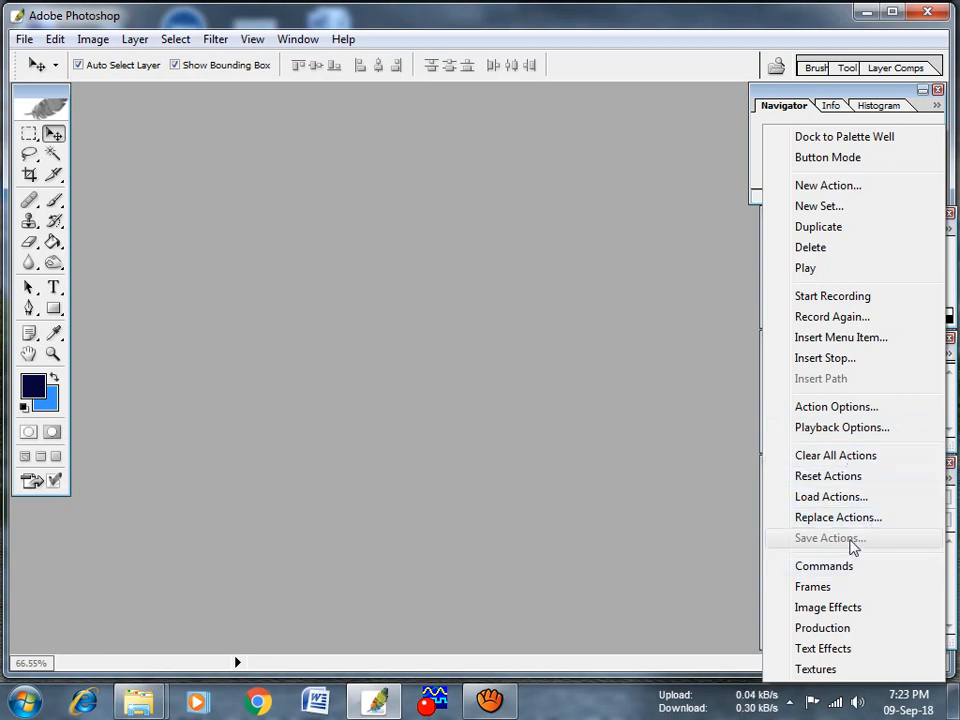
left_click(577, 453)
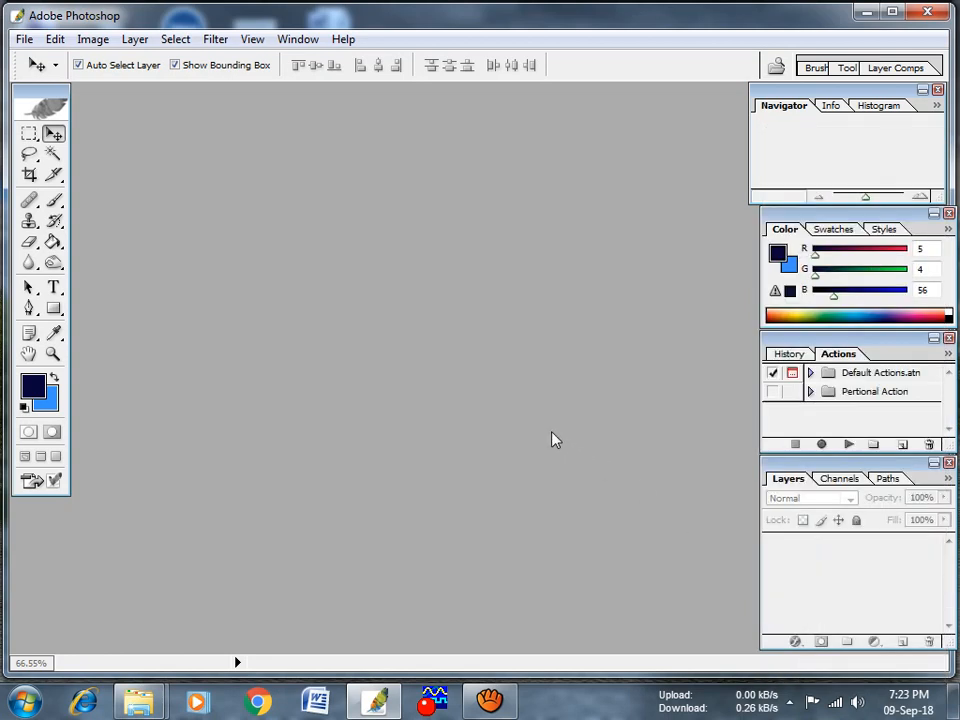
Select the Default Actions.atn set instead of Pertional Action and check whether Save Actions is available for it.
left_click(846, 393)
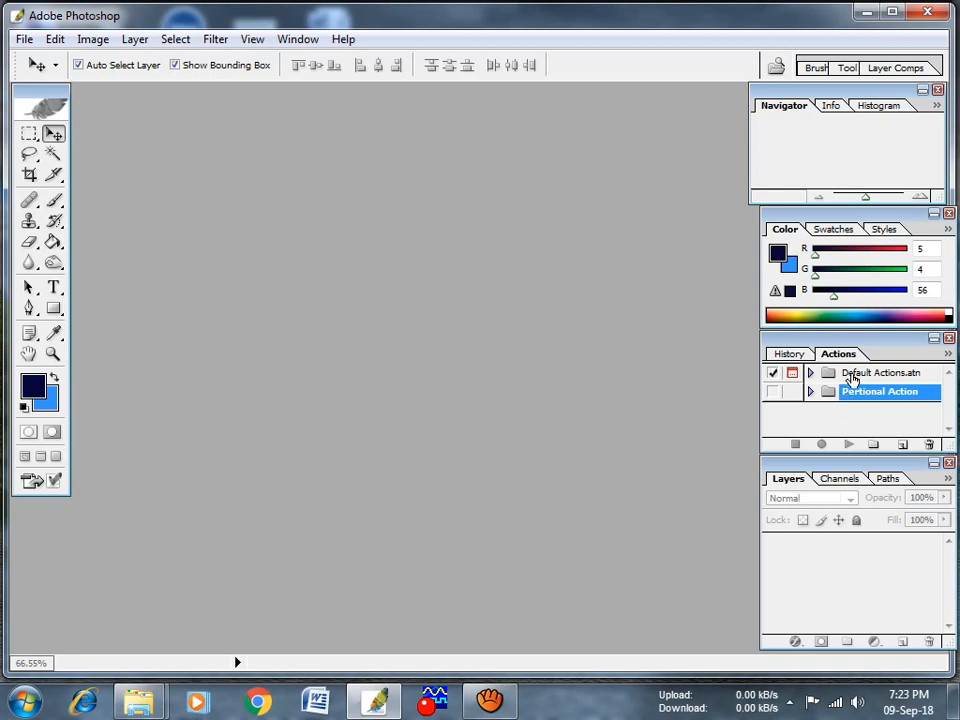
left_click(888, 371)
left_click(947, 354)
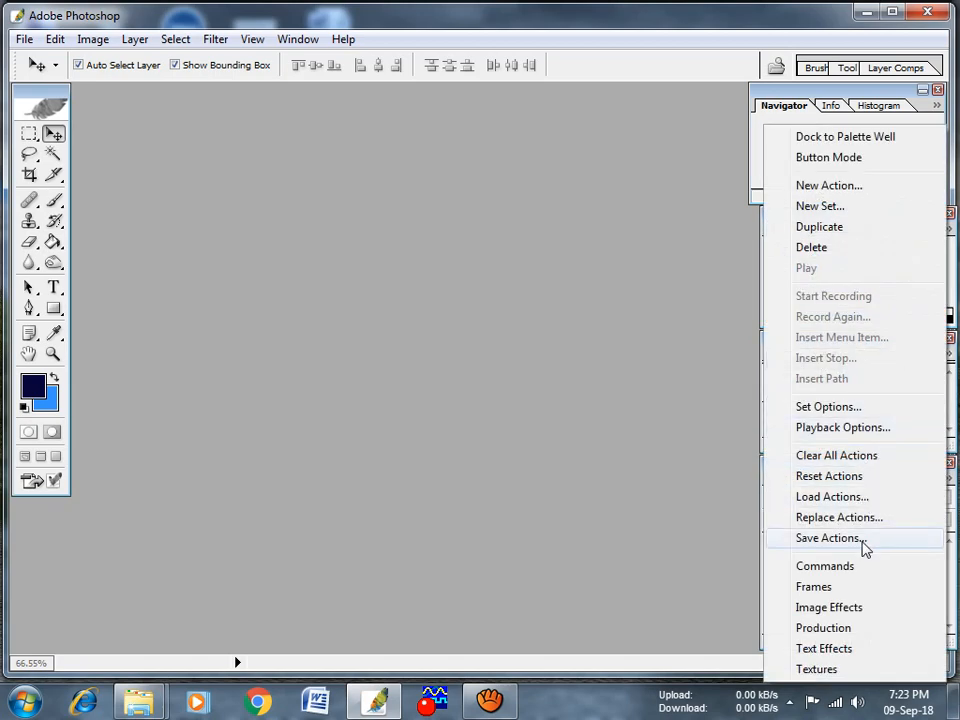
left_click(677, 467)
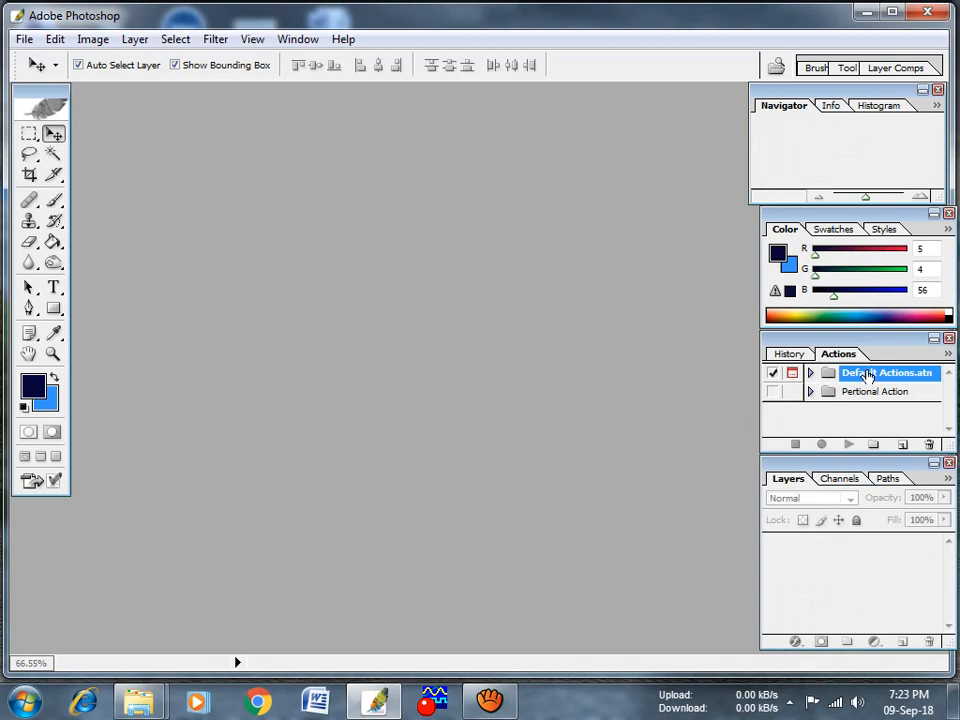
Select Pertional Action together with Default Actions.atn and check whether Save Actions is available for both sets.
left_click(840, 392, "shift")
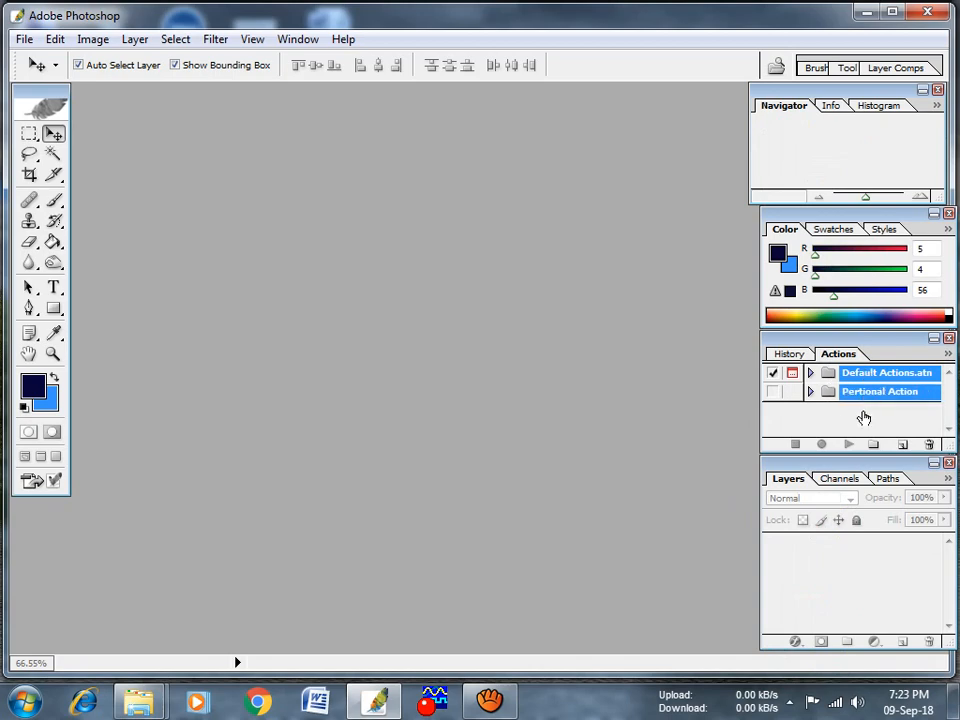
left_click(947, 353)
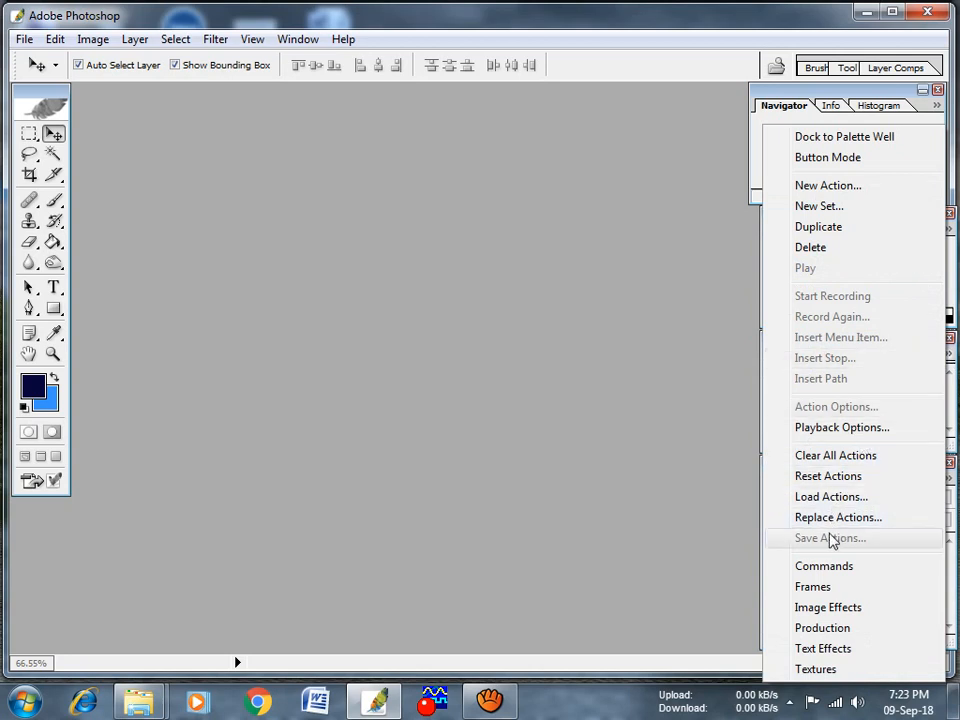
left_click(688, 481)
Select only the Default Actions.atn set, expand it to look through its actions, and collapse it again.
left_click(868, 373)
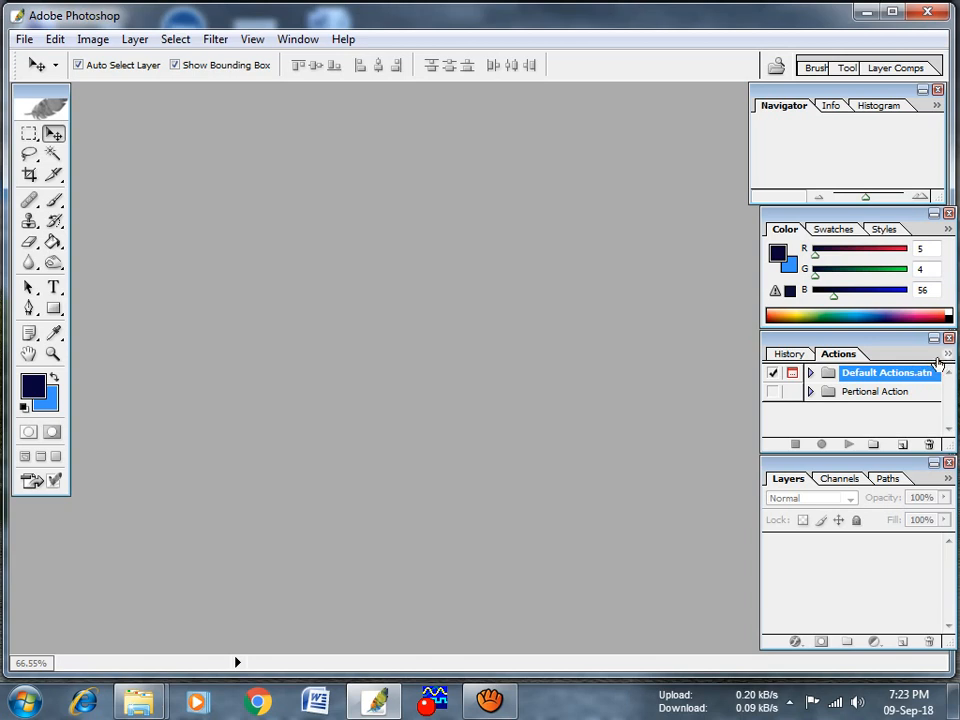
left_click(810, 373)
scroll(830, 395, "down", 10)
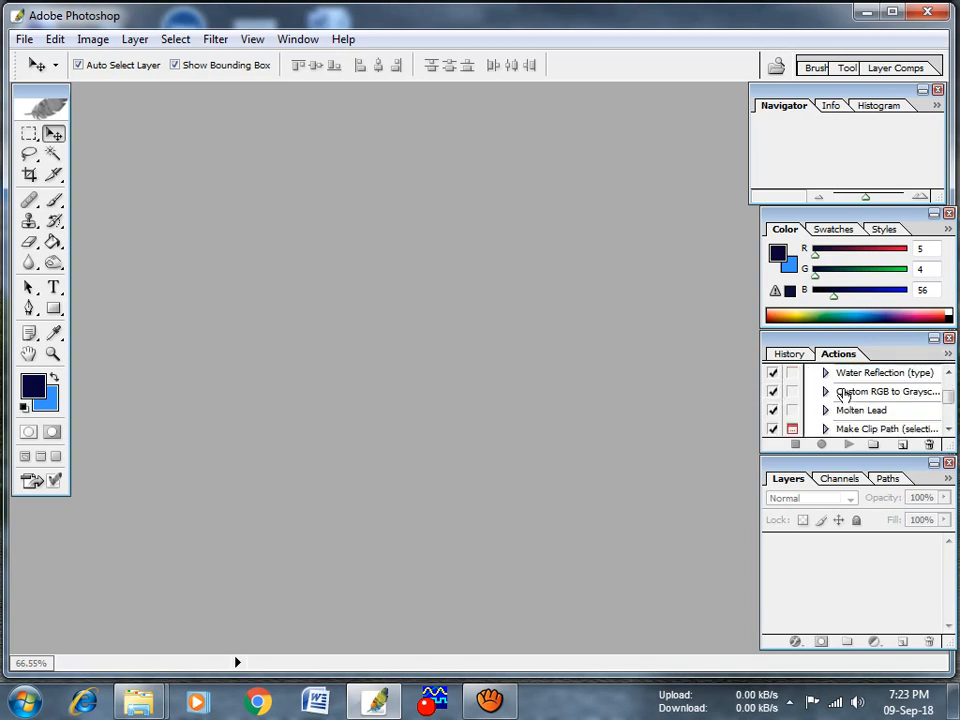
scroll(833, 396, "up", 10)
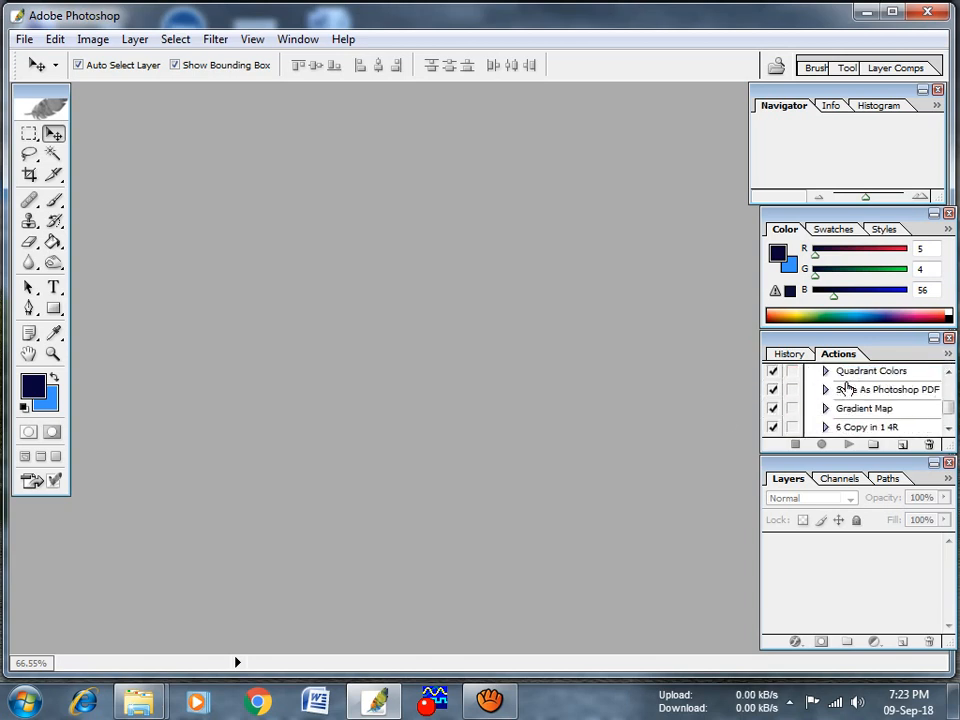
left_click(810, 373)
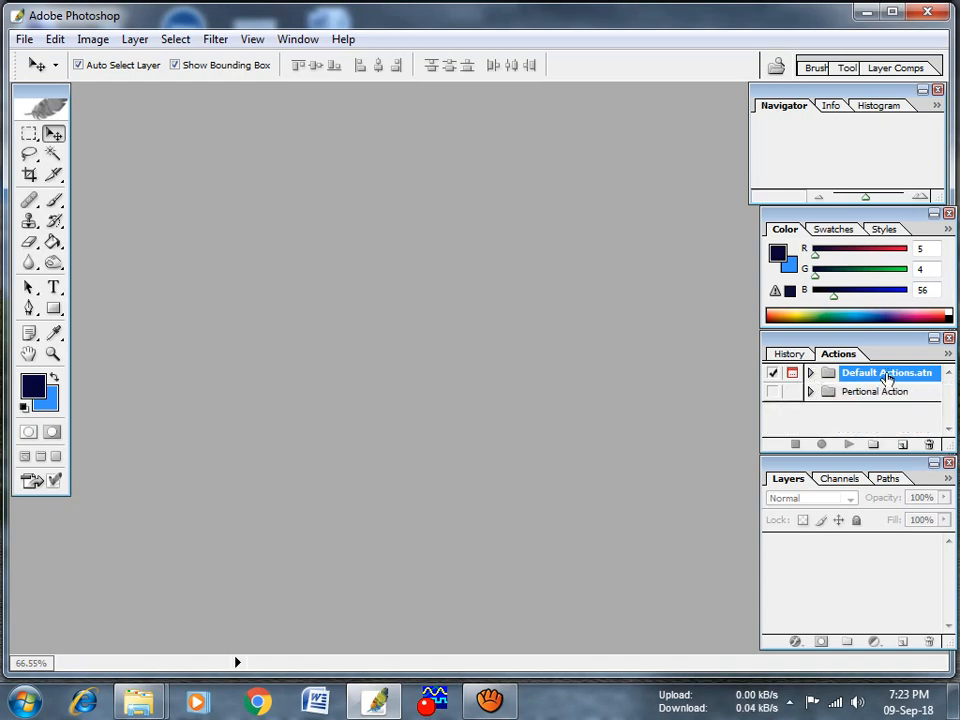
Save the Default Actions.atn set to the desktop as an ATN file named Default Actions.
left_click(949, 356)
left_click(848, 540)
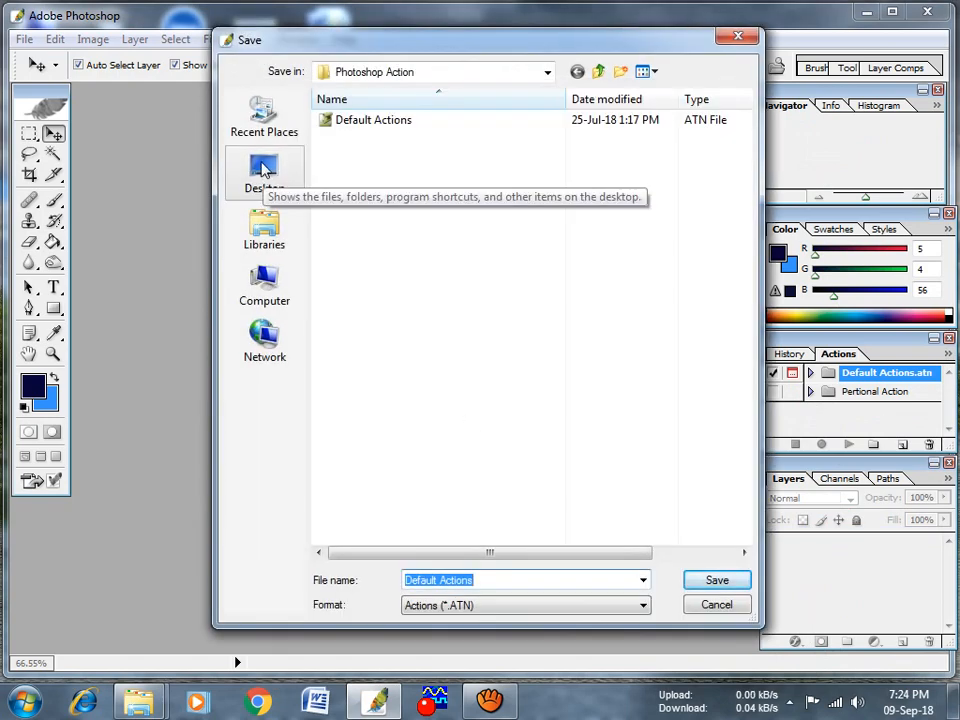
left_click(263, 171)
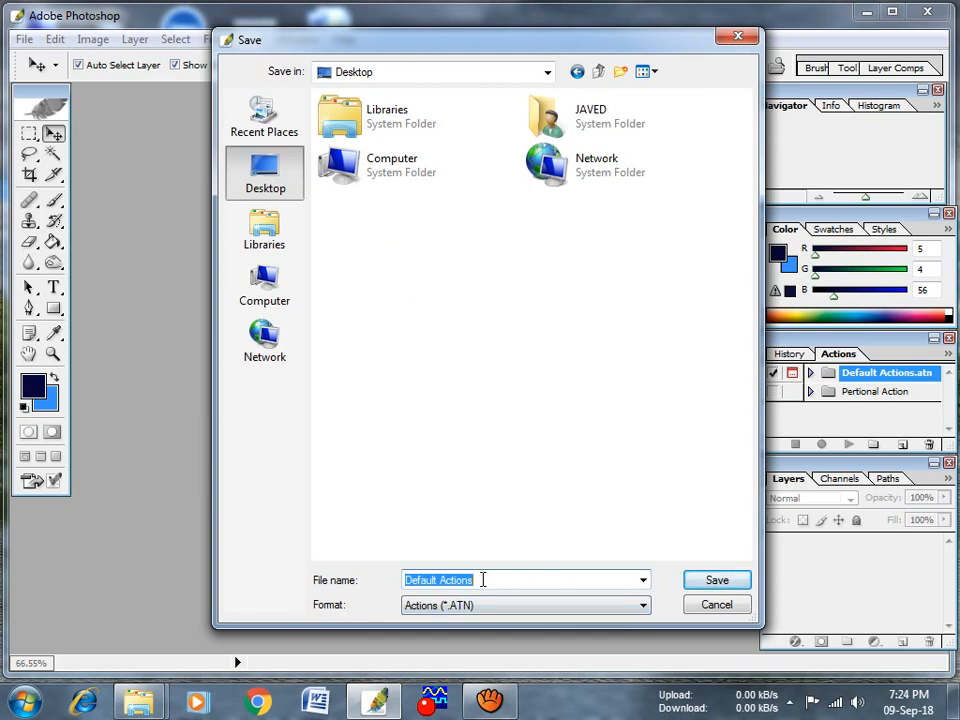
left_click(721, 583)
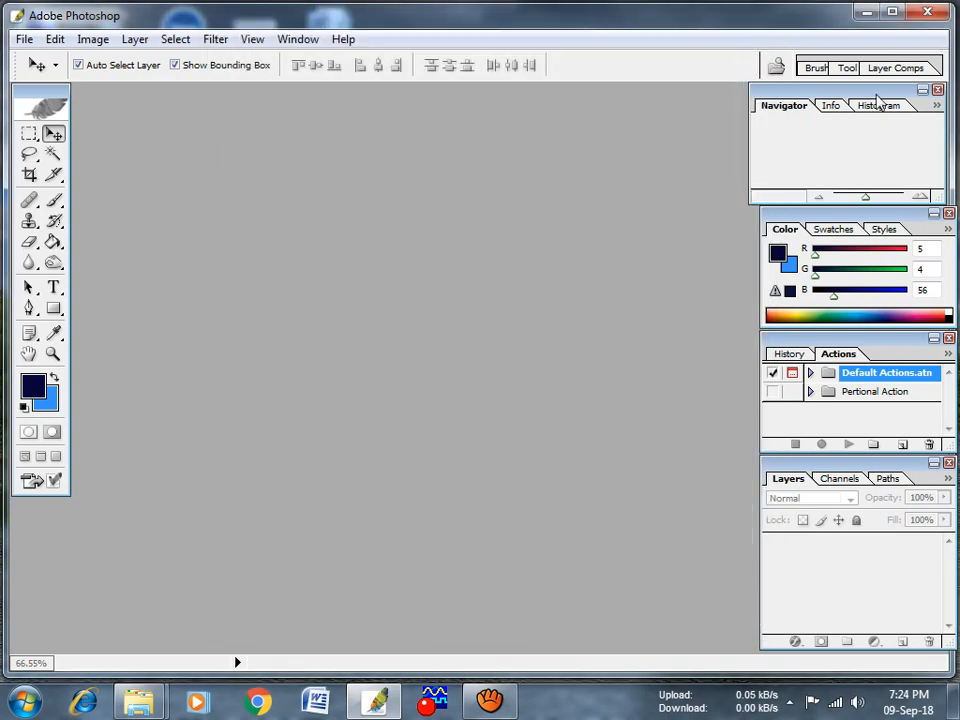
Check for the saved Default Actions file on the desktop and return to Photoshop.
left_click(861, 12)
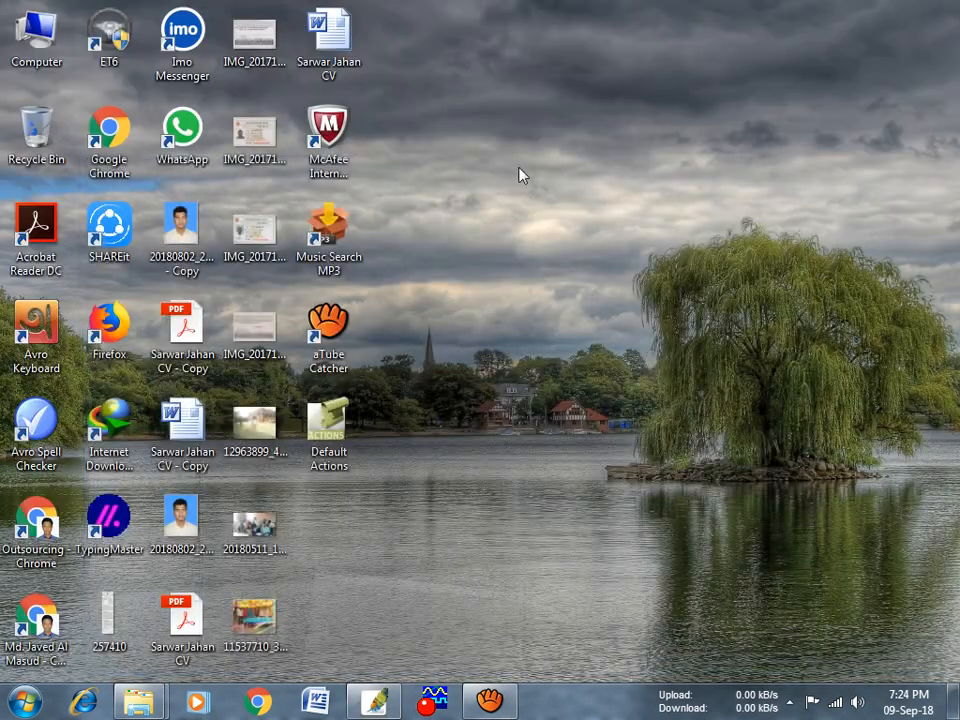
left_click(340, 434)
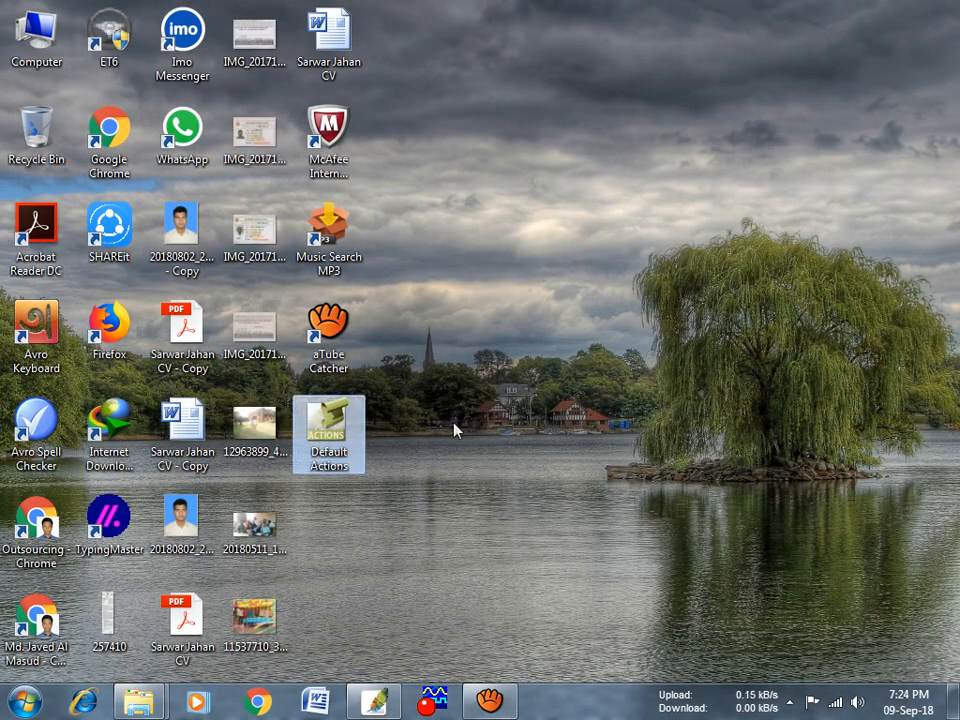
left_click(371, 706)
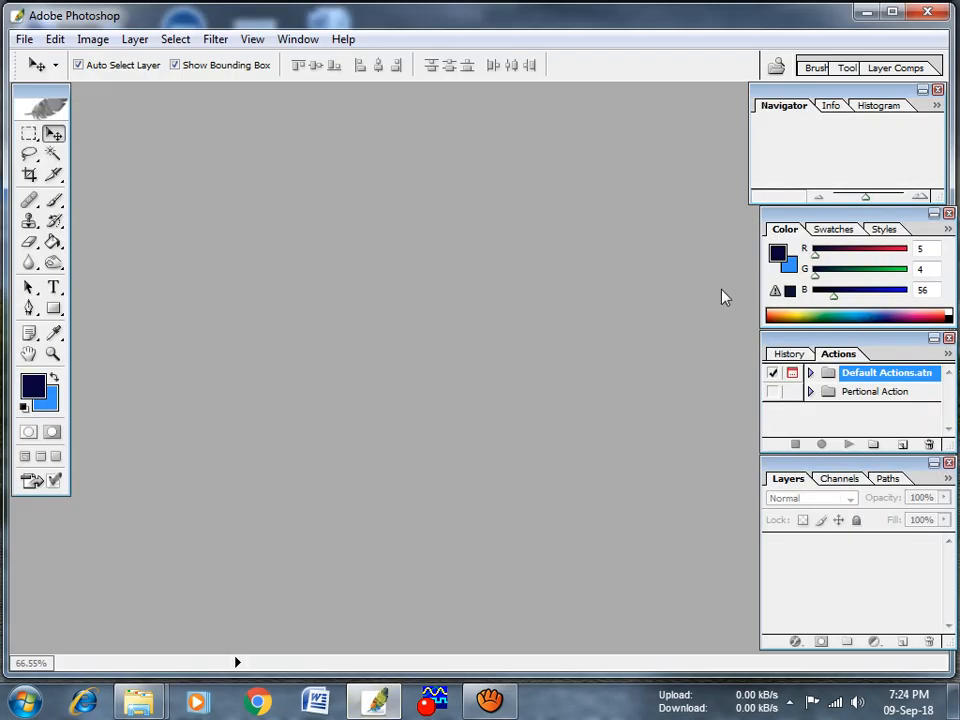
Choose the Default Actions file on the desktop for loading into the actions list, and cancel without loading it.
left_click(948, 354)
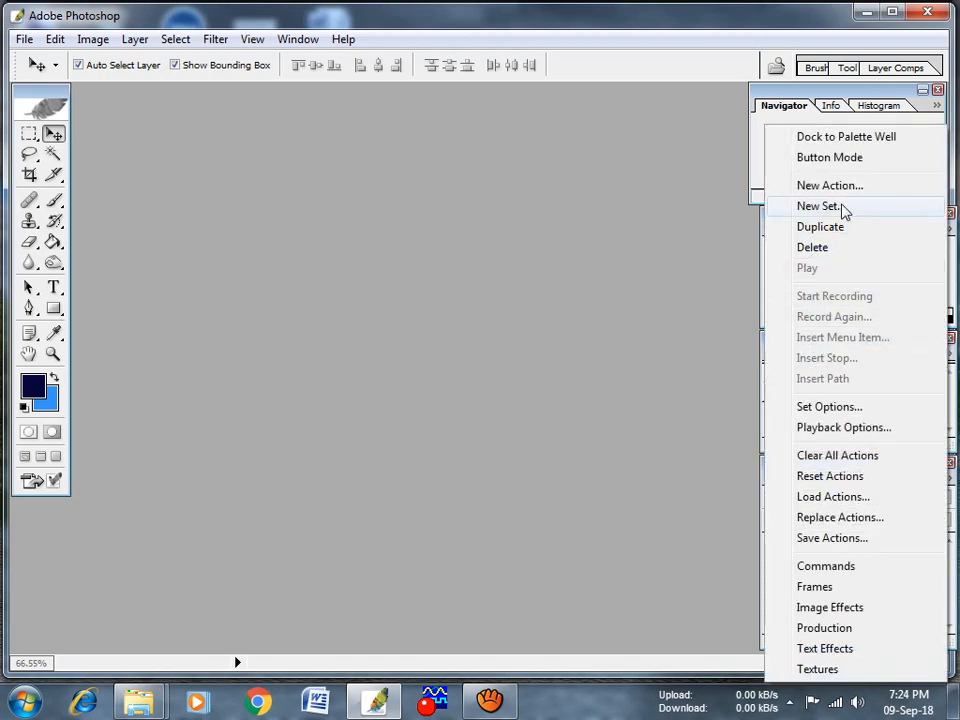
left_click(836, 497)
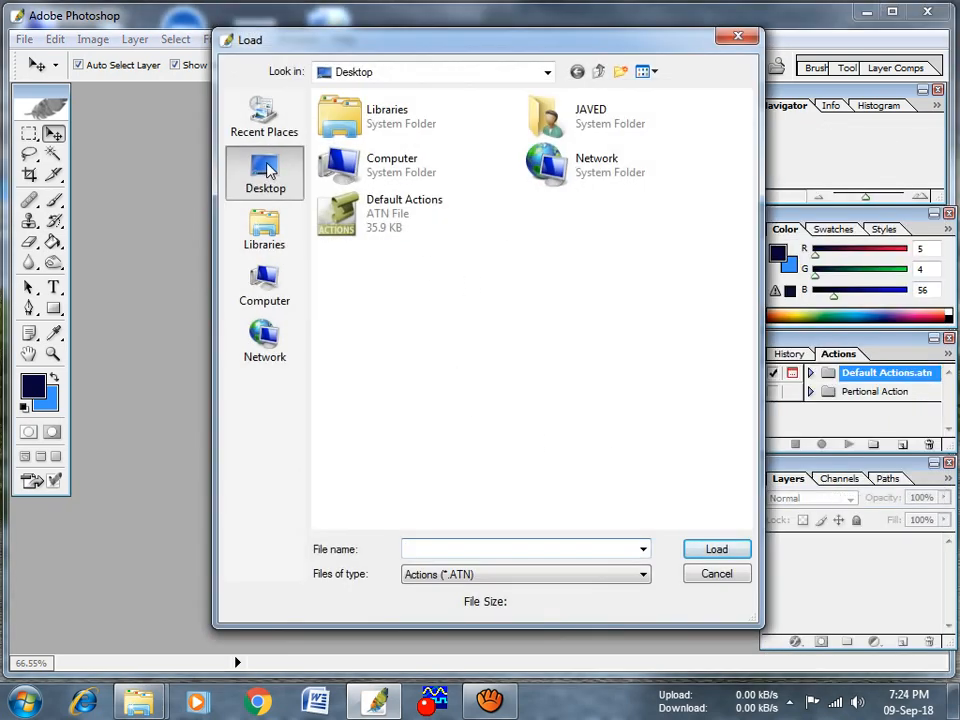
left_click(372, 229)
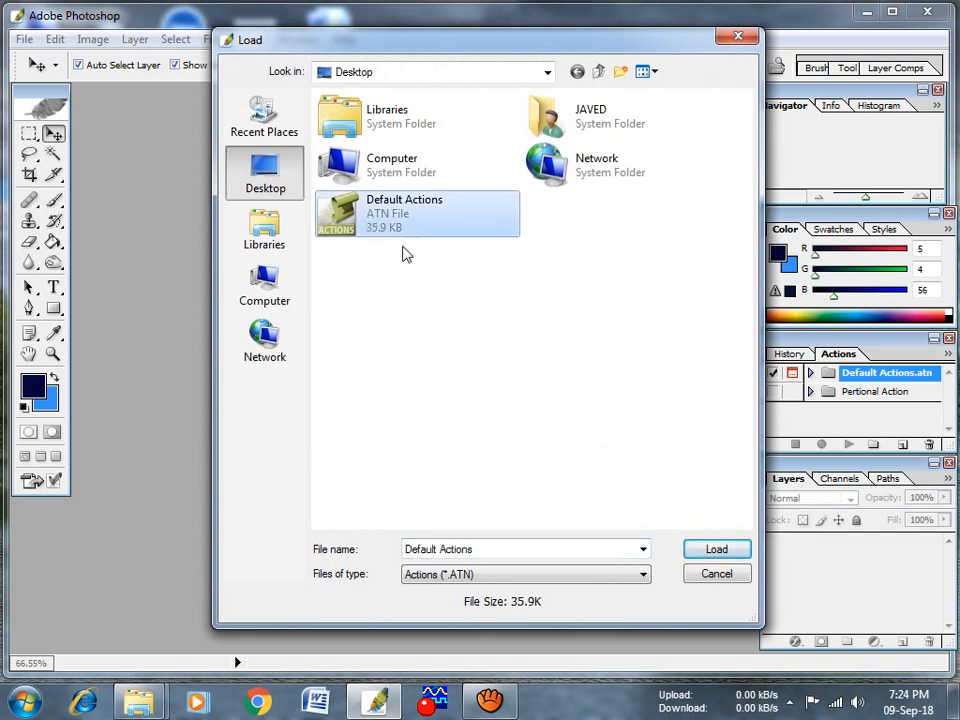
left_click(716, 575)
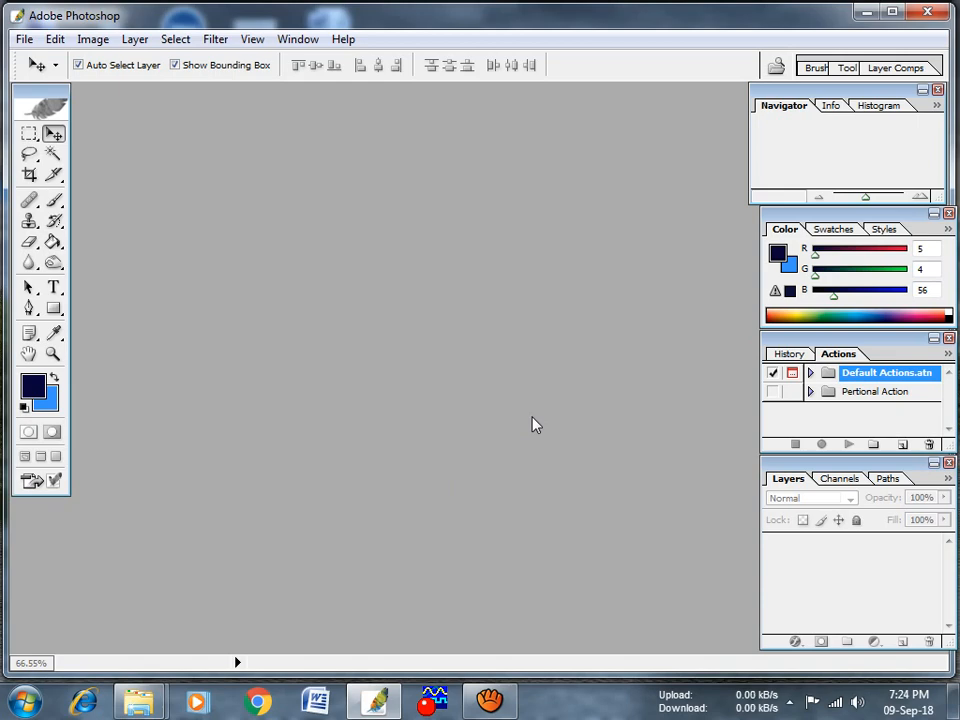
Minimize Photoshop to show the desktop and switch to the aTube Catcher window.
left_click(866, 13)
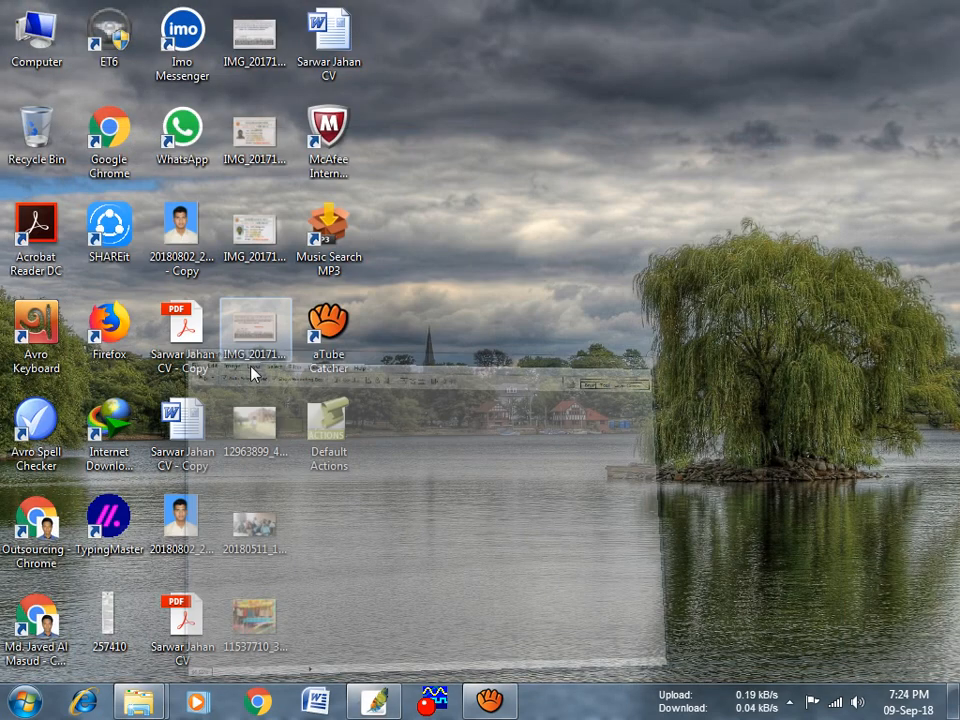
left_click(378, 701)
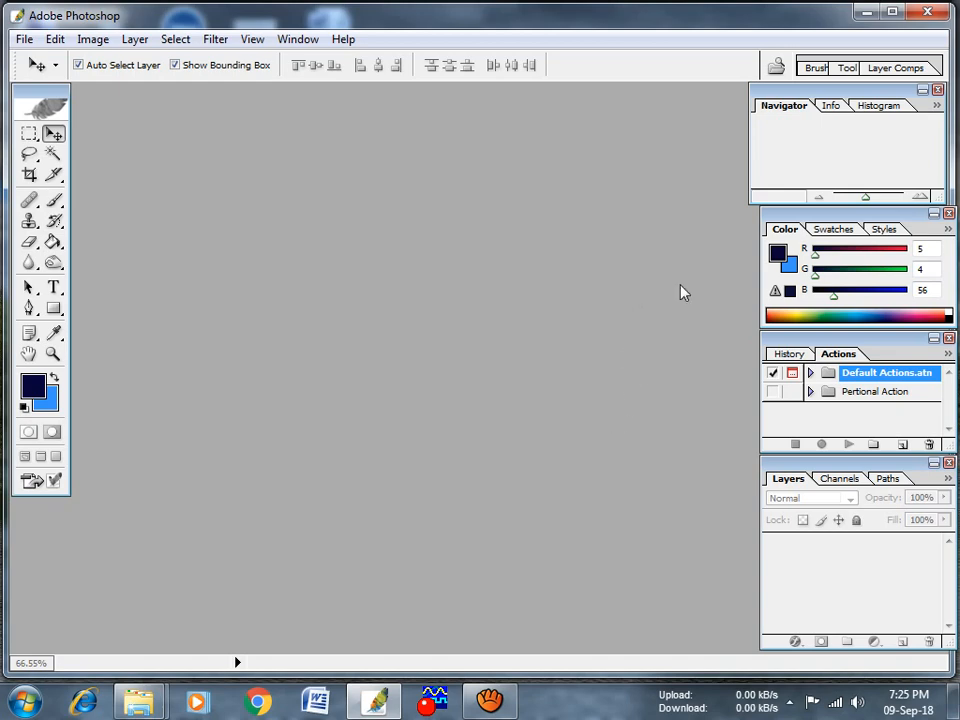
left_click(862, 12)
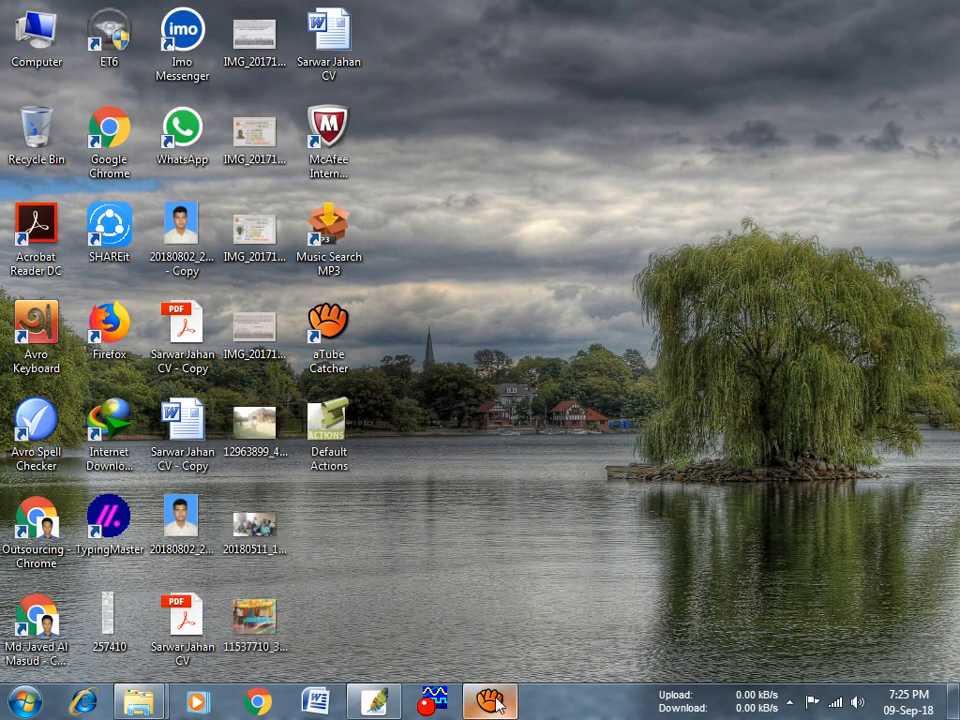
left_click(508, 579)
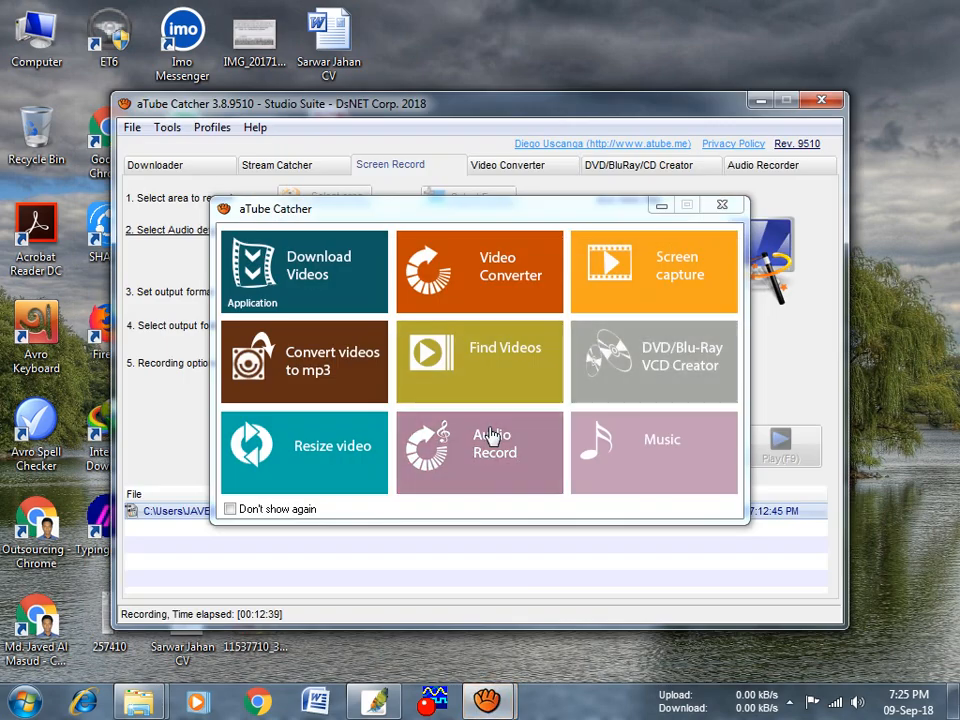